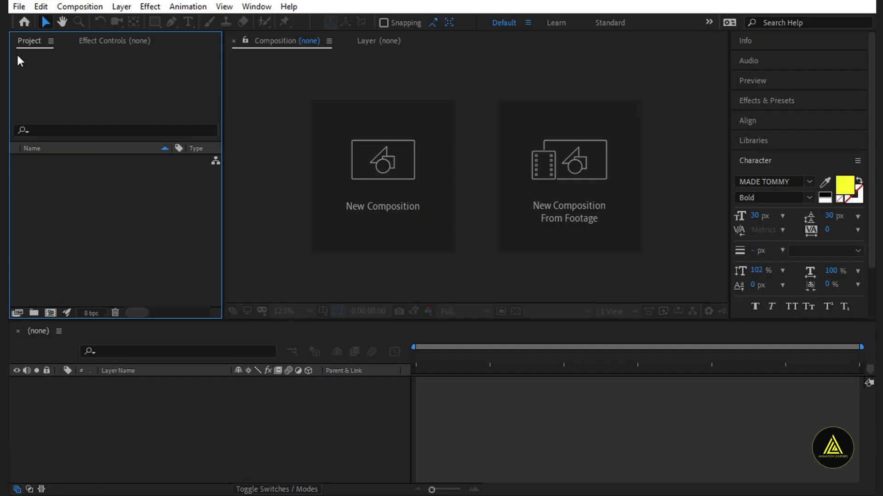
# Create Comp 1 at 1920×1080, 30 fps, with a 10-second duration
pyautogui.click(69, 9)
pyautogui.click(90, 24)
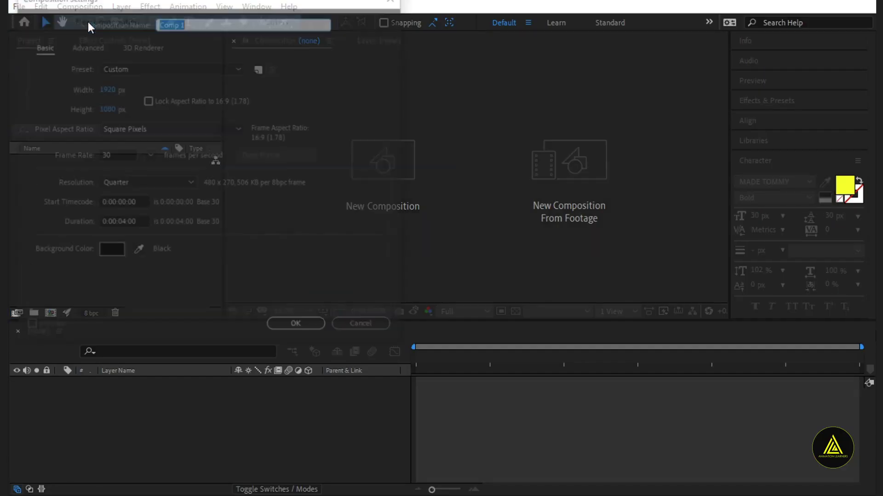
pyautogui.click(121, 224)
pyautogui.press('BackSpace')
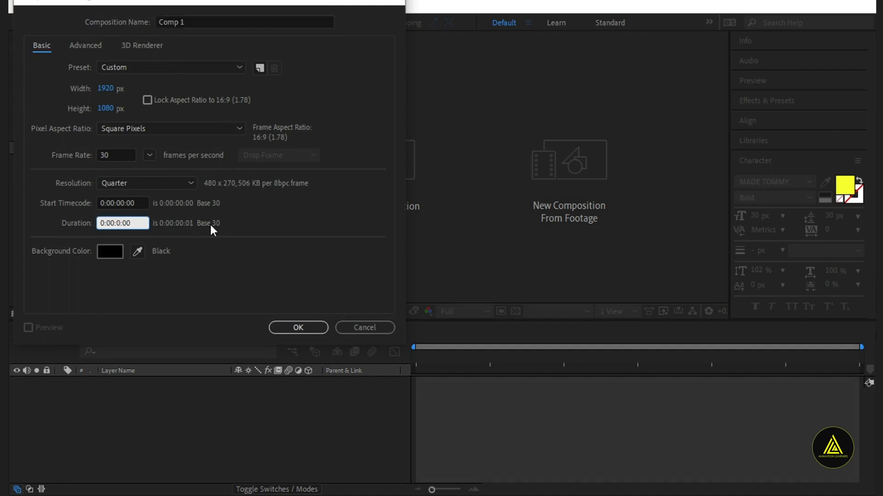
pyautogui.write('1')
pyautogui.click(320, 327)
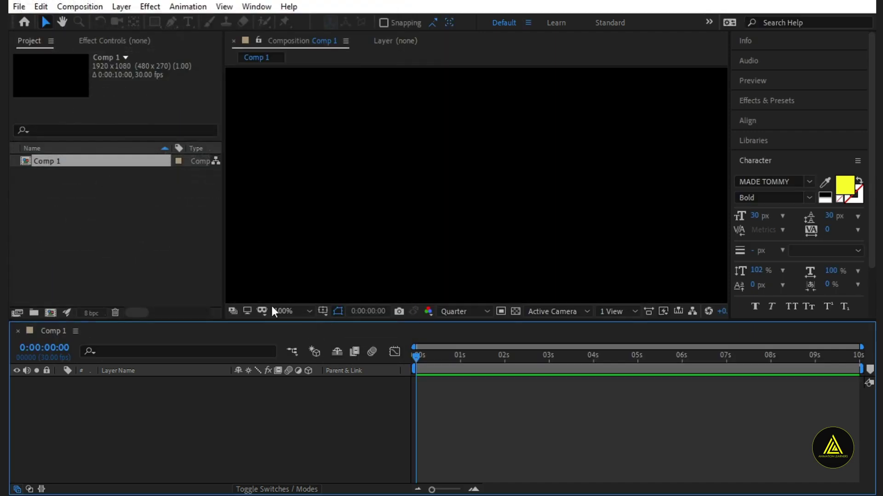
# Import Shiva_new as a Composition - Retain Layer Sizes
pyautogui.doubleClick(125, 232)
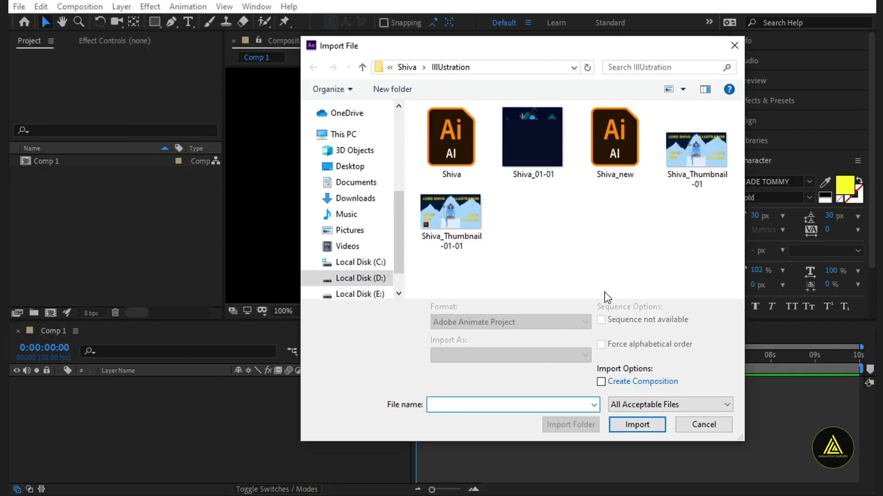
pyautogui.click(614, 170)
pyautogui.click(537, 355)
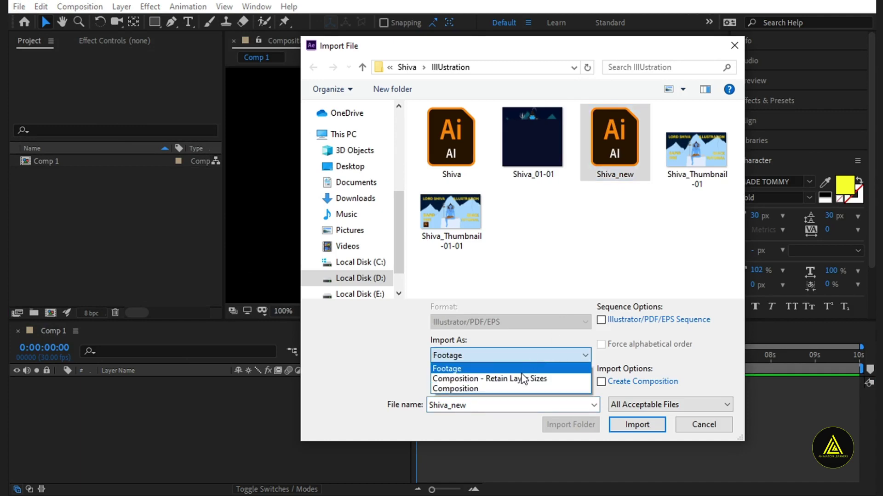
pyautogui.click(523, 379)
pyautogui.click(637, 425)
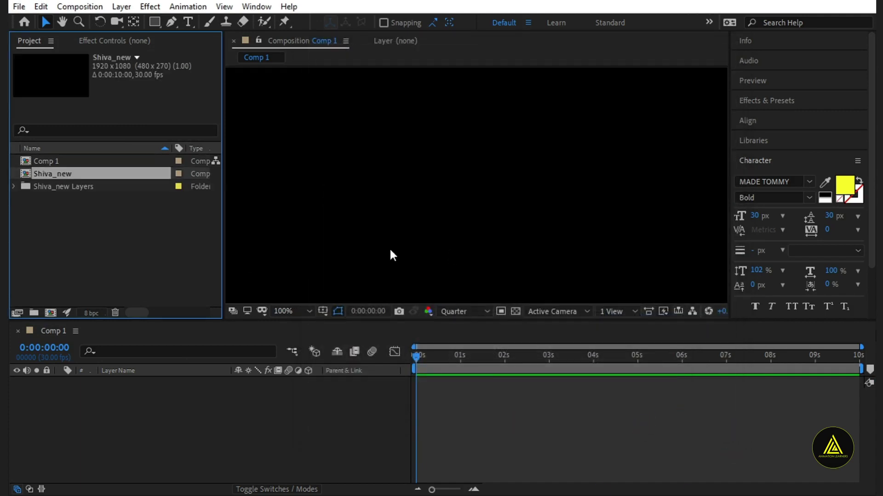
# Place the Shiva_new composition into the Comp 1 timeline
pyautogui.moveTo(57, 173); pyautogui.dragTo(93, 392)
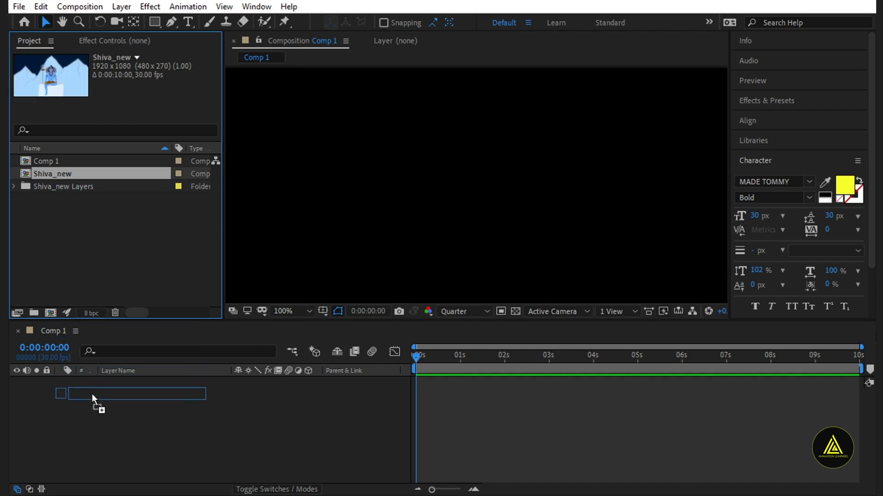
pyautogui.scroll(-2, 434, 177)
pyautogui.scroll(-2, 434, 177)
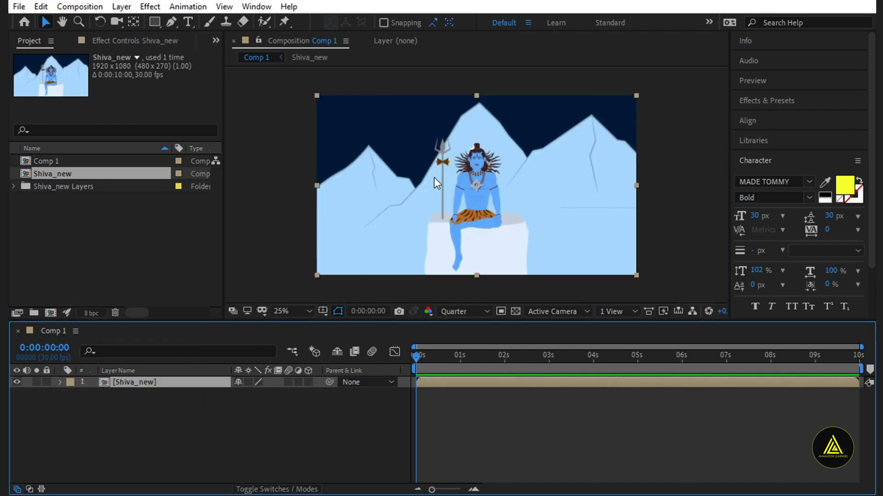
# Inside Shiva_new, mark Layers 27–40 as Shy to hide them from the layer list
pyautogui.doubleClick(131, 382)
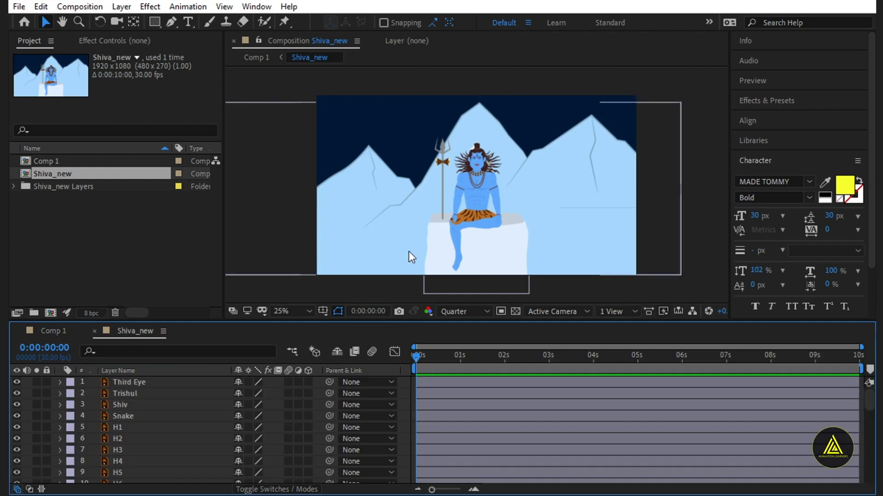
pyautogui.scroll(-1, 142, 459)
pyautogui.scroll(-2, 142, 459)
pyautogui.scroll(-2, 142, 459)
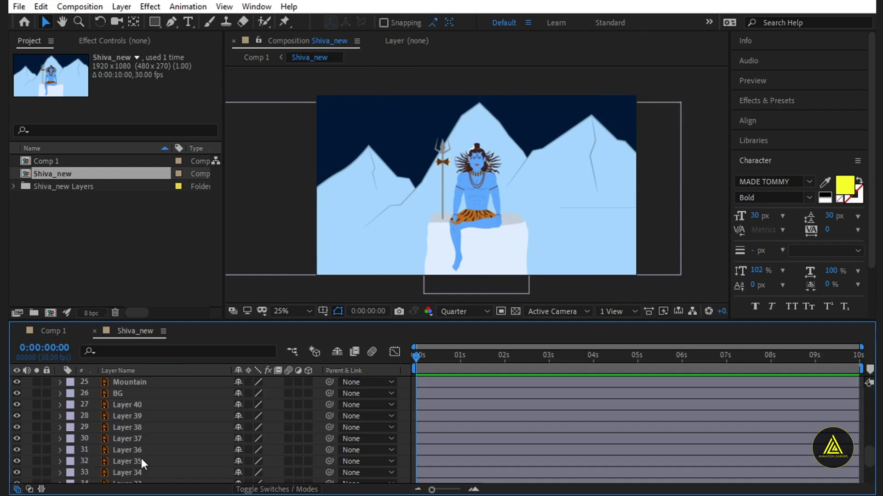
pyautogui.scroll(-2, 141, 458)
pyautogui.scroll(-2, 141, 459)
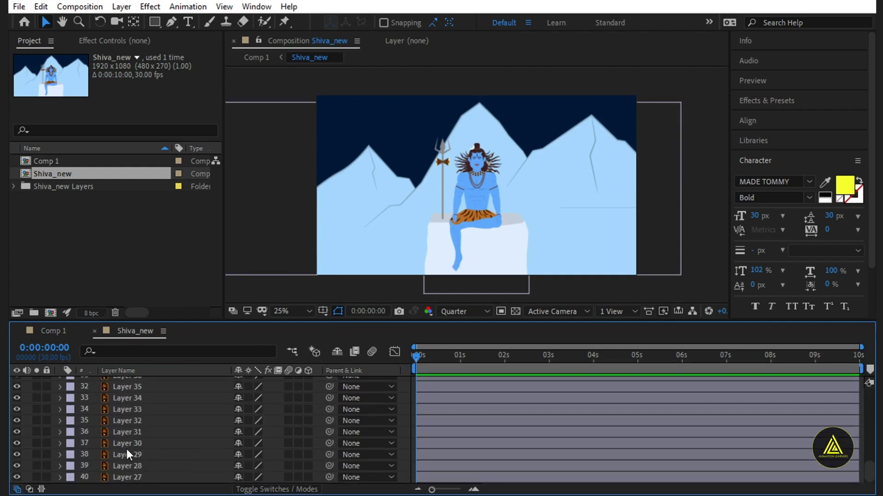
pyautogui.scroll(1, 126, 448)
pyautogui.scroll(2, 126, 449)
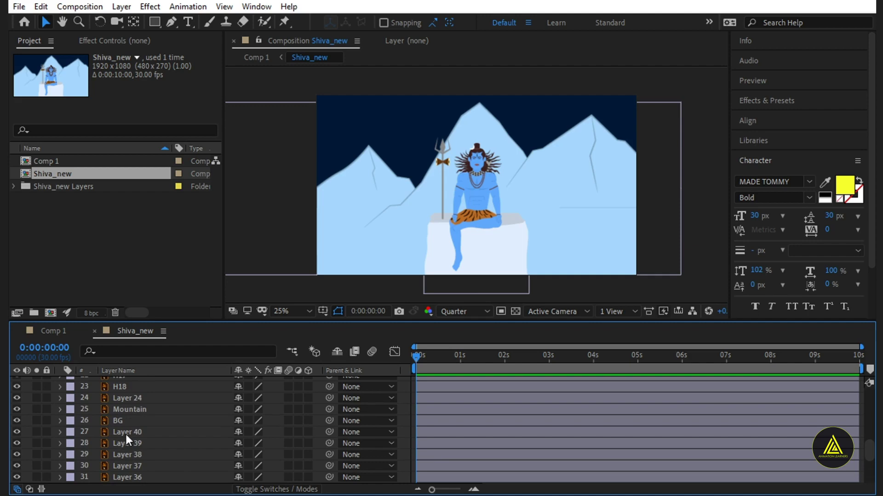
pyautogui.click(126, 434)
pyautogui.scroll(-3, 128, 450)
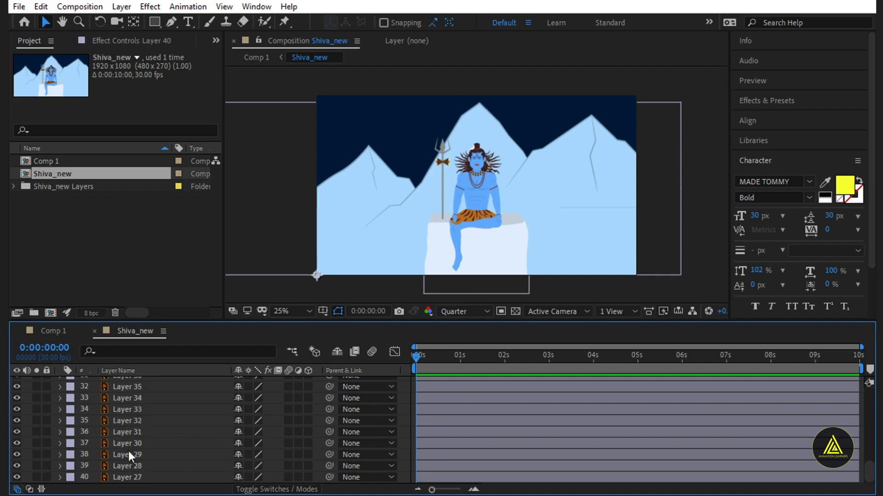
pyautogui.keyDown('shift'); pyautogui.click(123, 476); pyautogui.keyUp('shift')
pyautogui.scroll(3, 123, 476)
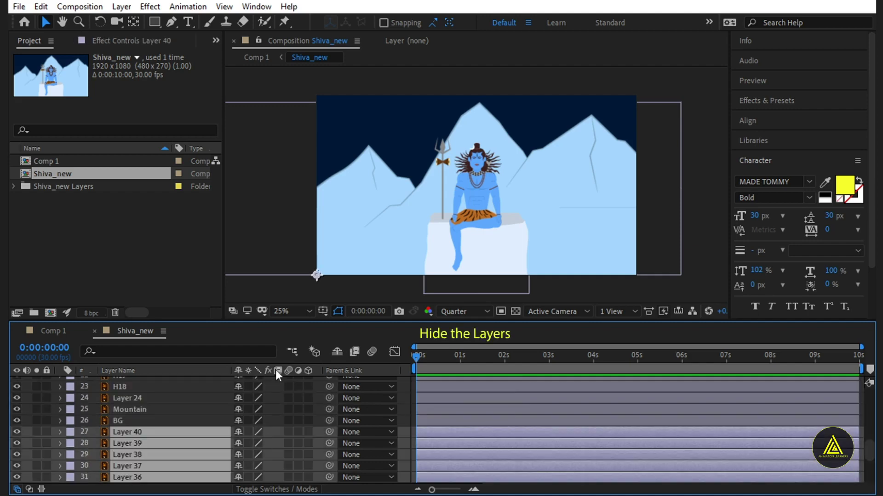
pyautogui.click(335, 353)
# Turn off the BG sky and Mountain layers
pyautogui.scroll(4, 183, 447)
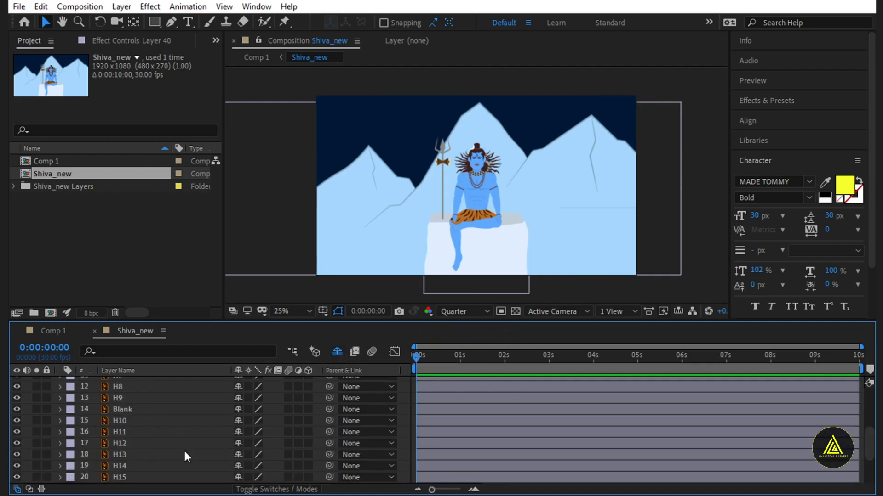
pyautogui.scroll(-2, 183, 449)
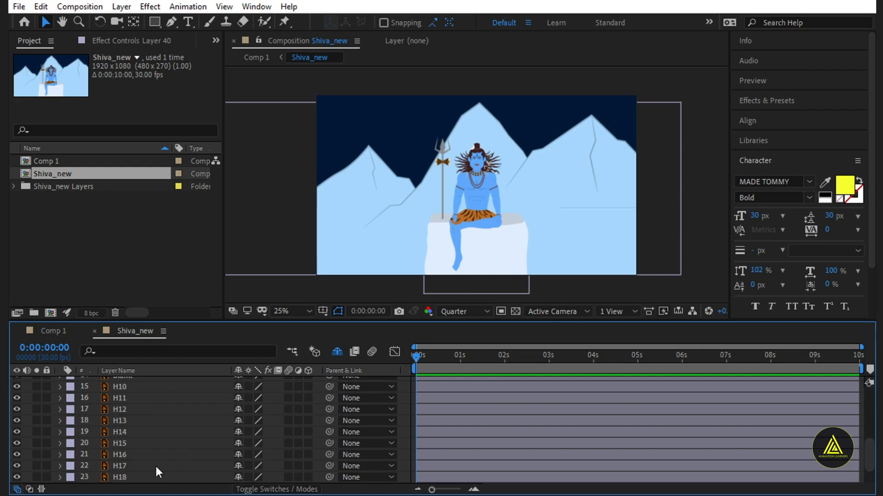
pyautogui.click(130, 477)
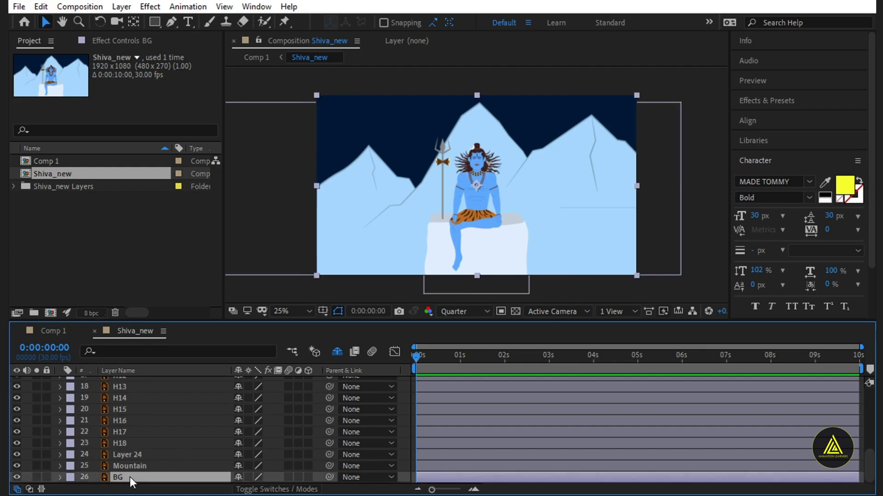
pyautogui.click(17, 478)
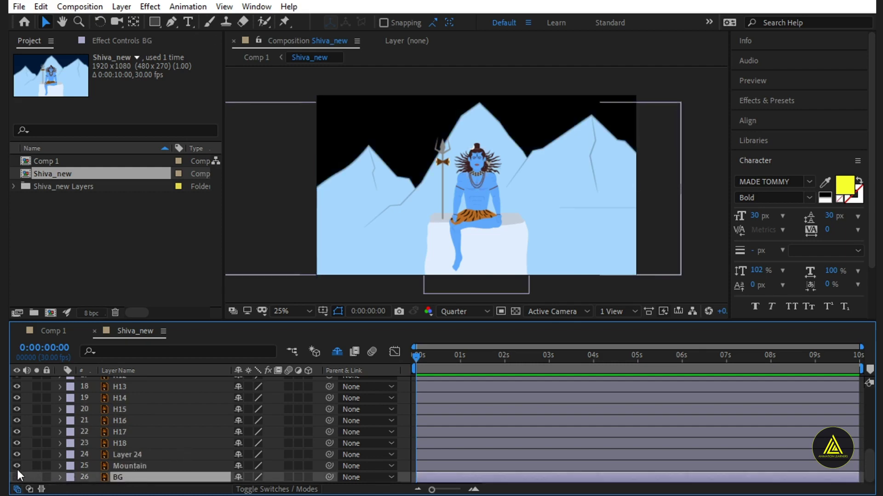
pyautogui.click(17, 465)
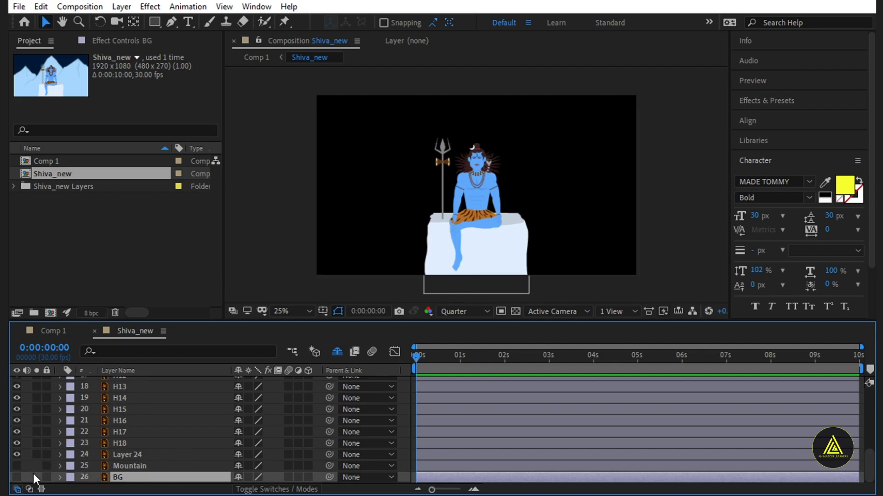
# Add a full-frame 1920×1080 white solid named Star to Shiva_new
pyautogui.rightClick(32, 466)
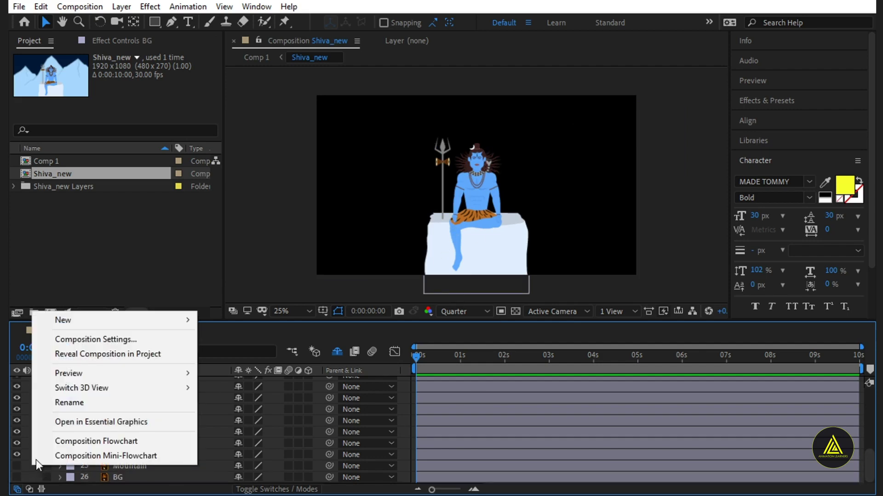
pyautogui.moveTo(60, 326)
pyautogui.click(224, 352)
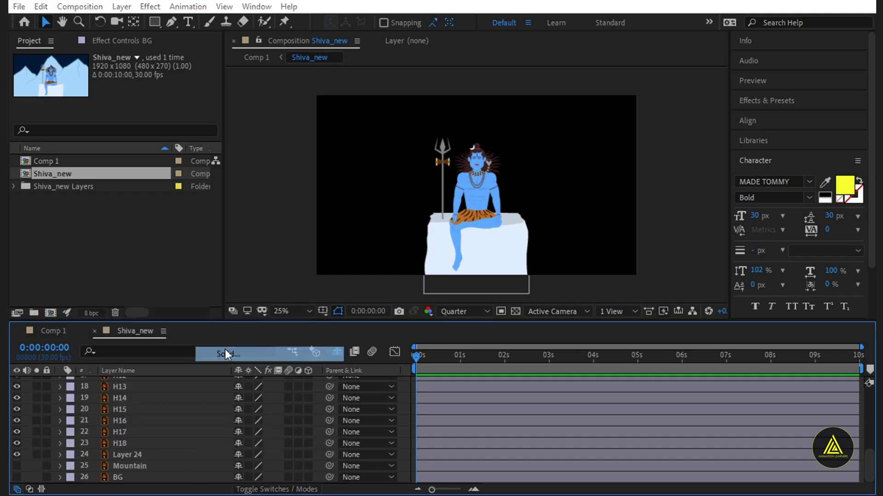
pyautogui.click(213, 253)
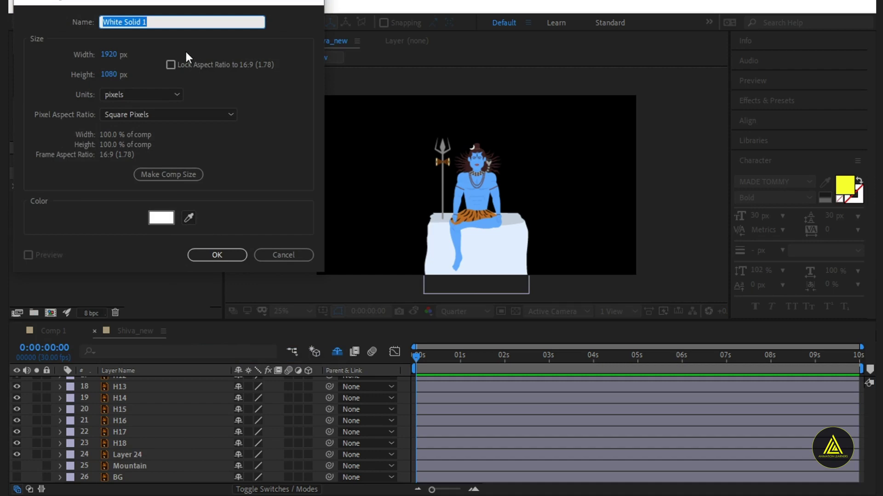
pyautogui.write('Star')
pyautogui.press('Return')
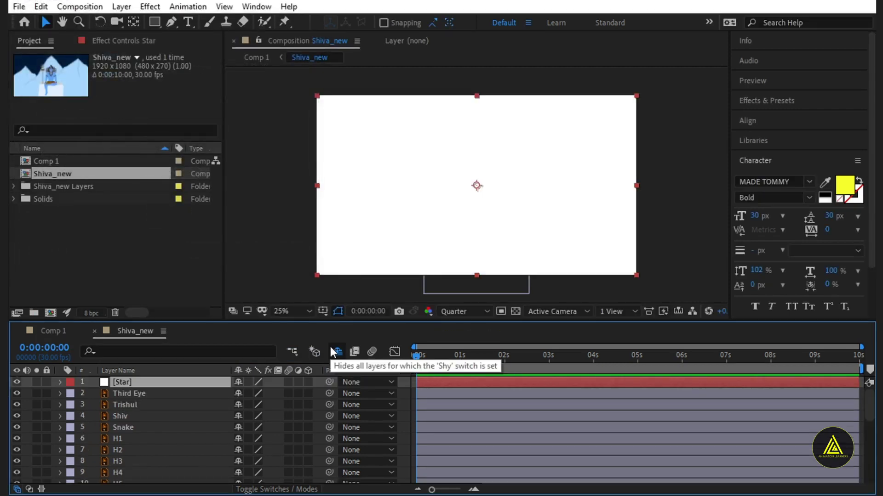
pyautogui.hotkey('ctrl', 'space')
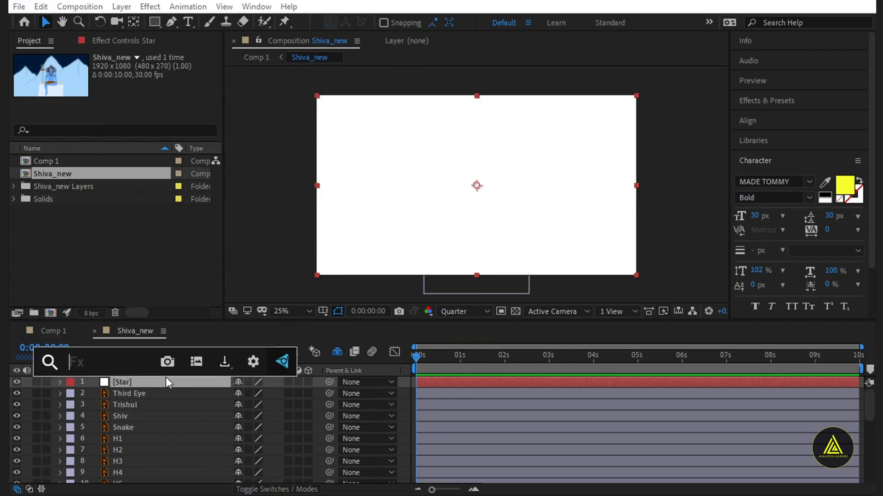
# Apply CC Ball Action to the Star solid with Scatter set to 800
pyautogui.write('cc')
pyautogui.click(157, 370)
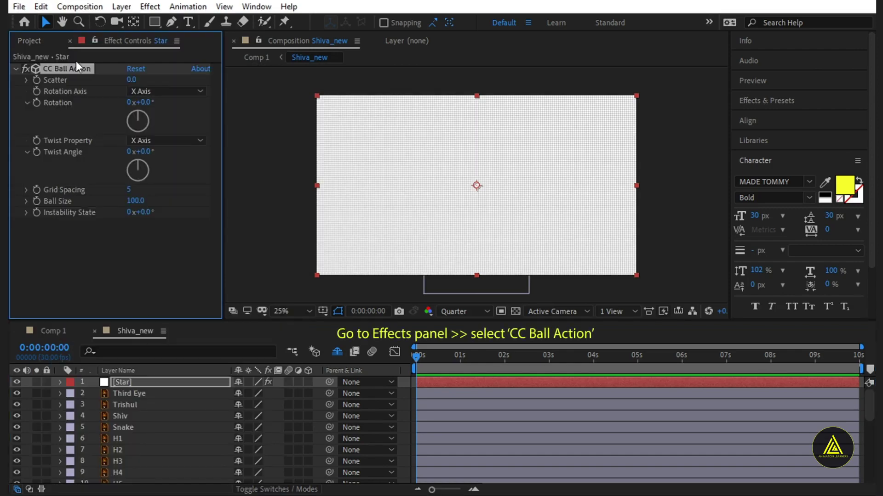
pyautogui.moveTo(131, 80); pyautogui.dragTo(247, 92)
pyautogui.click(138, 80)
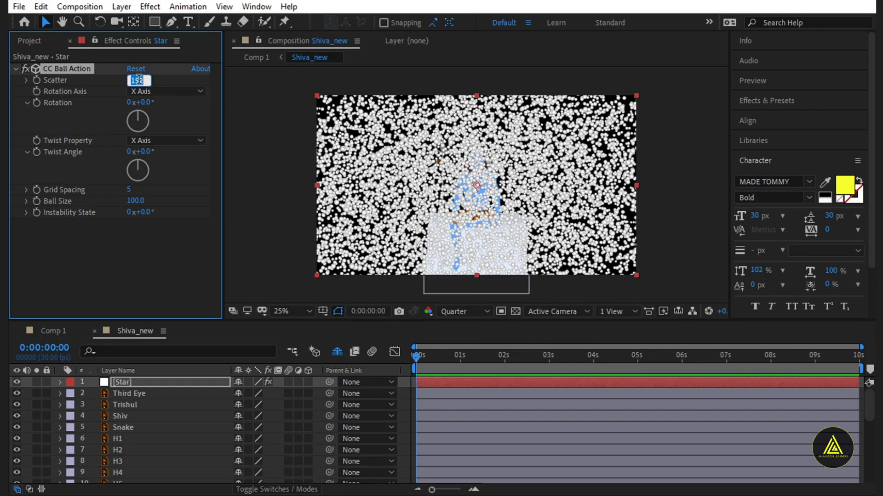
pyautogui.write('800')
pyautogui.press('Return')
pyautogui.click(149, 228)
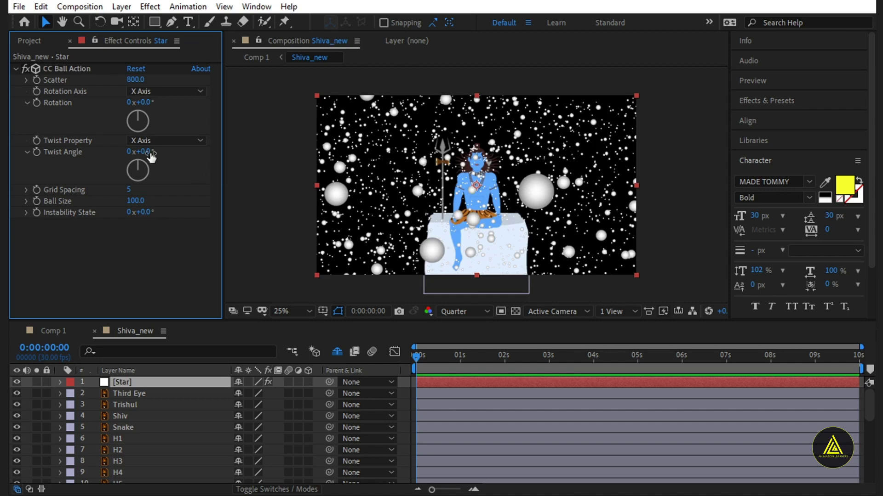
# Set Grid Spacing to 20 and shrink Ball Size to 10 for tiny star dots
pyautogui.moveTo(129, 191); pyautogui.dragTo(198, 190)
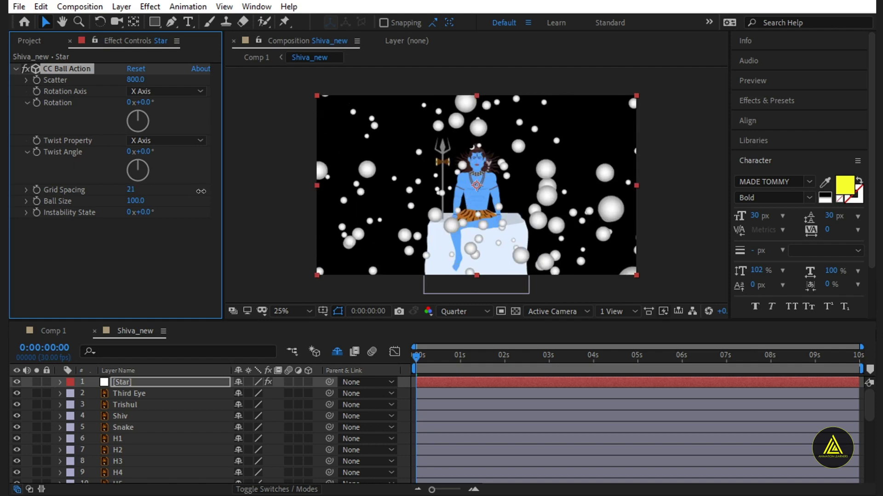
pyautogui.click(133, 190)
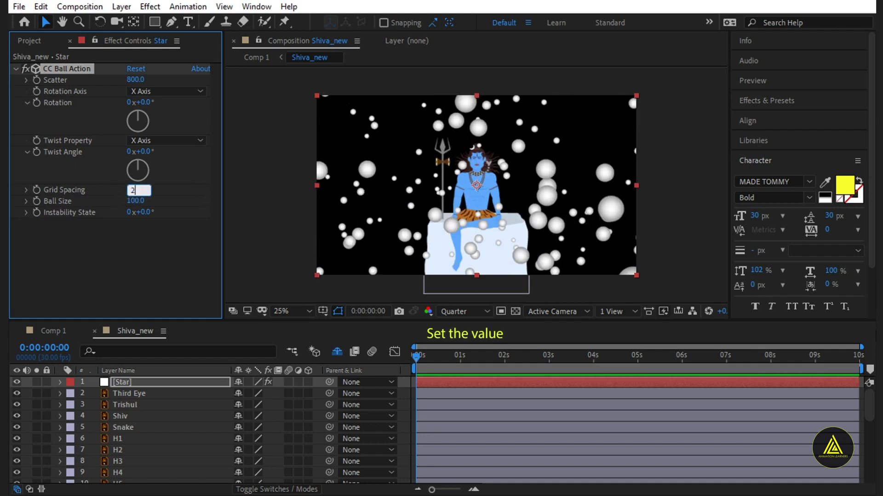
pyautogui.write('0')
pyautogui.press('Return')
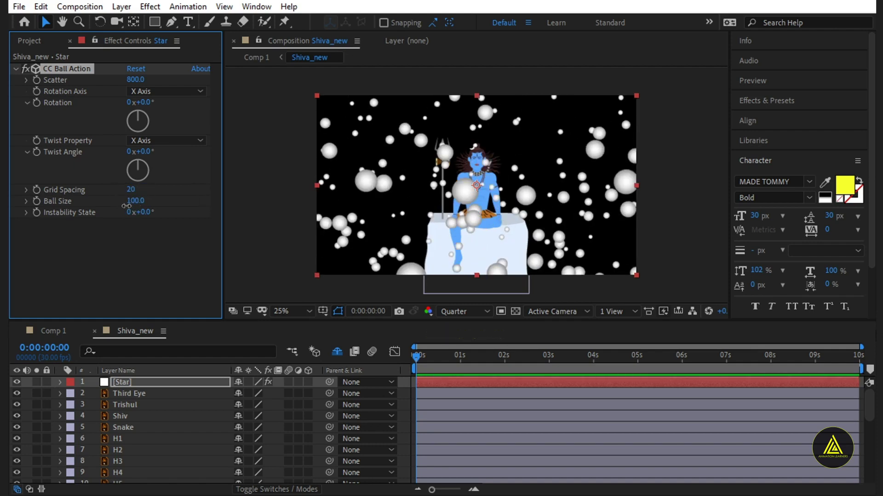
pyautogui.moveTo(127, 205); pyautogui.dragTo(78, 206)
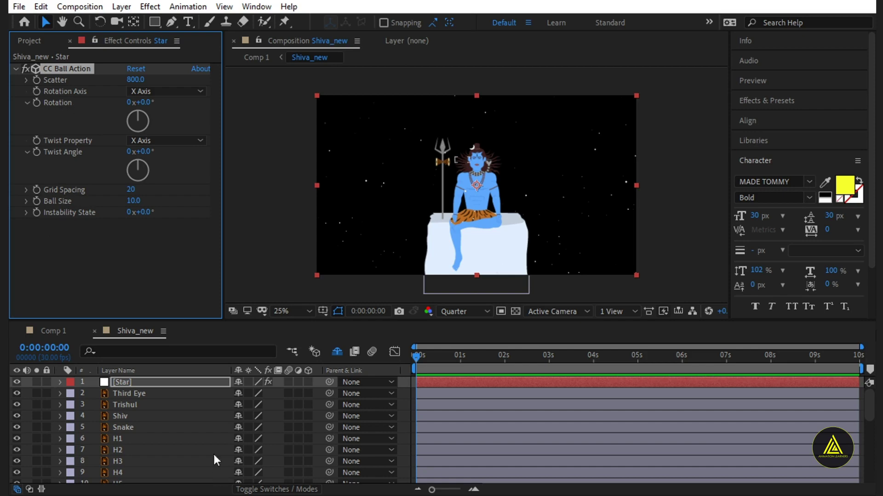
# Send the Star layer to the bottom of the layer stack
pyautogui.click(131, 384)
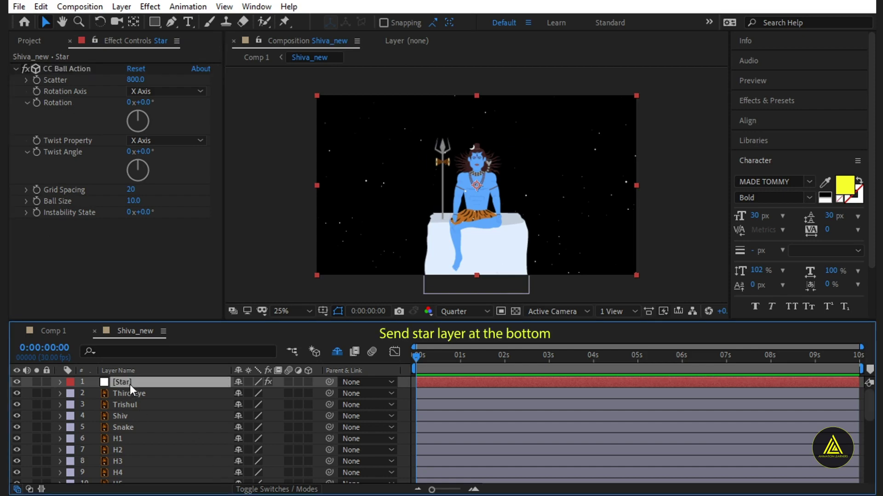
pyautogui.hotkey('ctrl', 'shift', '[')
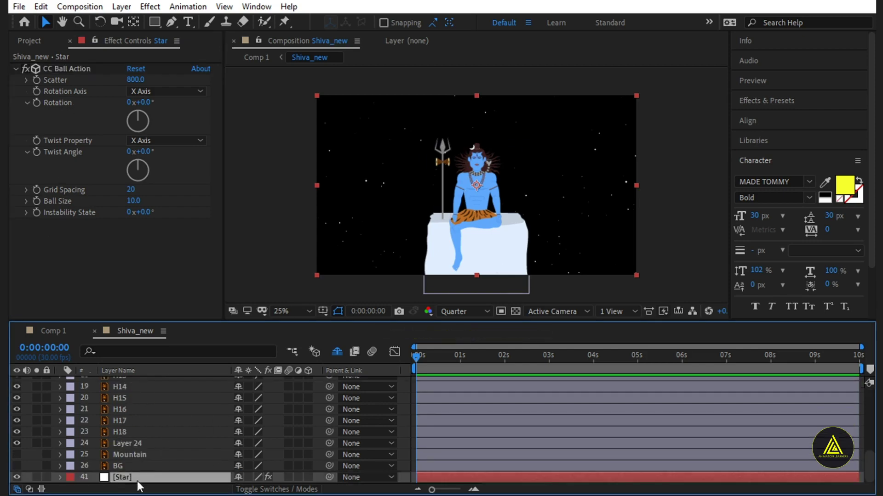
pyautogui.scroll(2, 166, 445)
pyautogui.scroll(8, 167, 445)
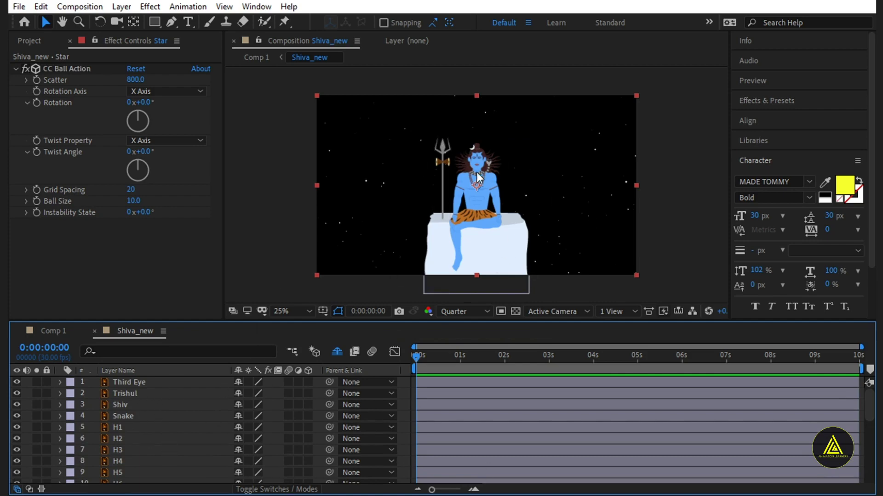
pyautogui.scroll(2, 478, 155)
pyautogui.scroll(2, 480, 158)
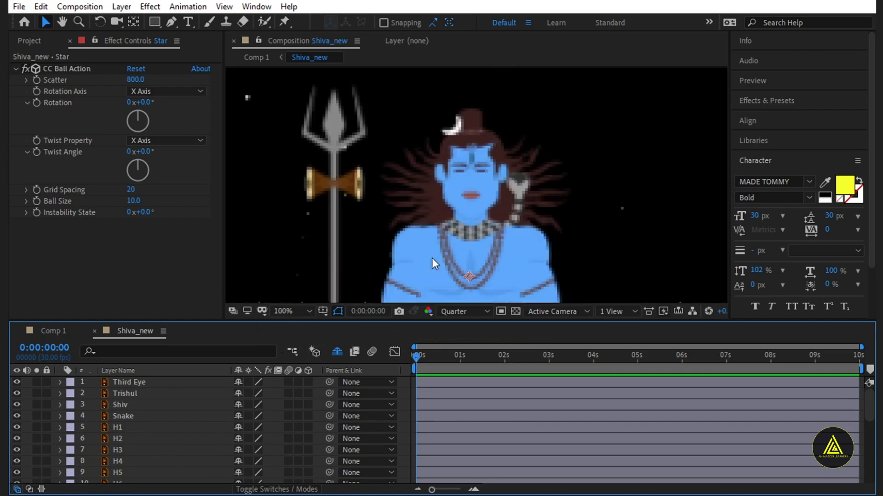
# With the transparency grid on, move H1's anchor point to the hair root at the face
pyautogui.click(137, 428)
pyautogui.scroll(4, 435, 170)
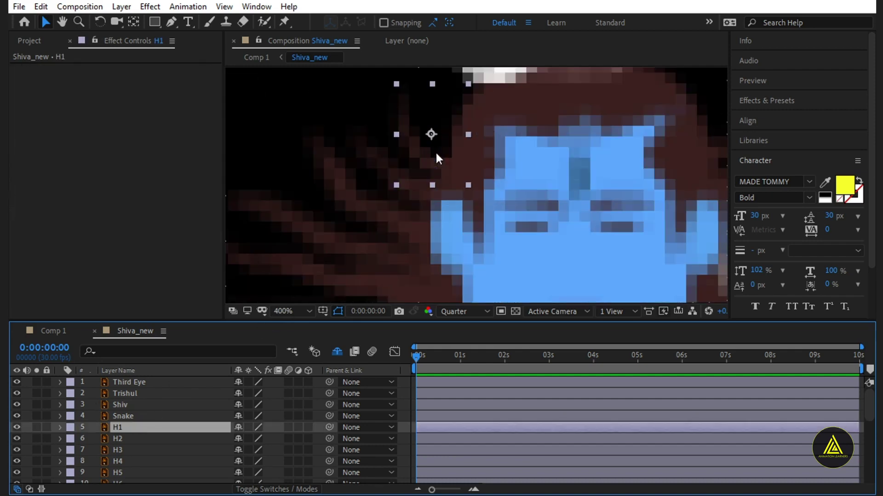
pyautogui.click(516, 311)
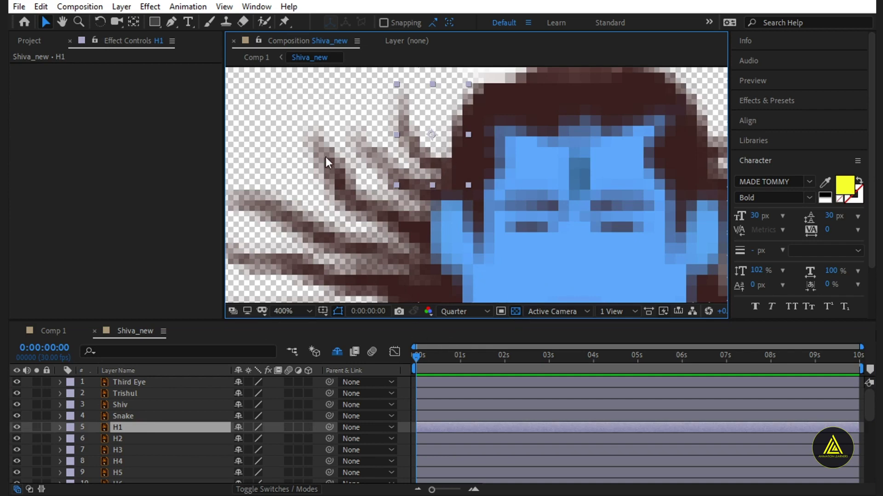
pyautogui.press('y')
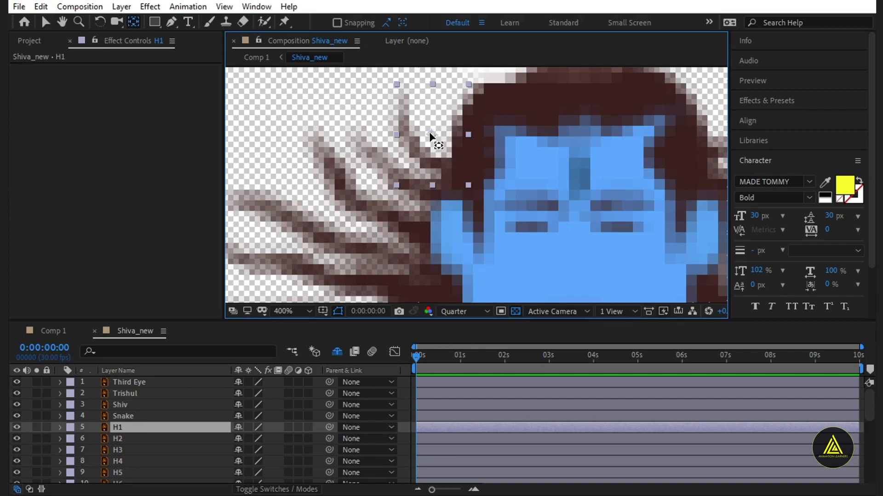
pyautogui.click(431, 135)
pyautogui.moveTo(444, 154); pyautogui.dragTo(468, 185)
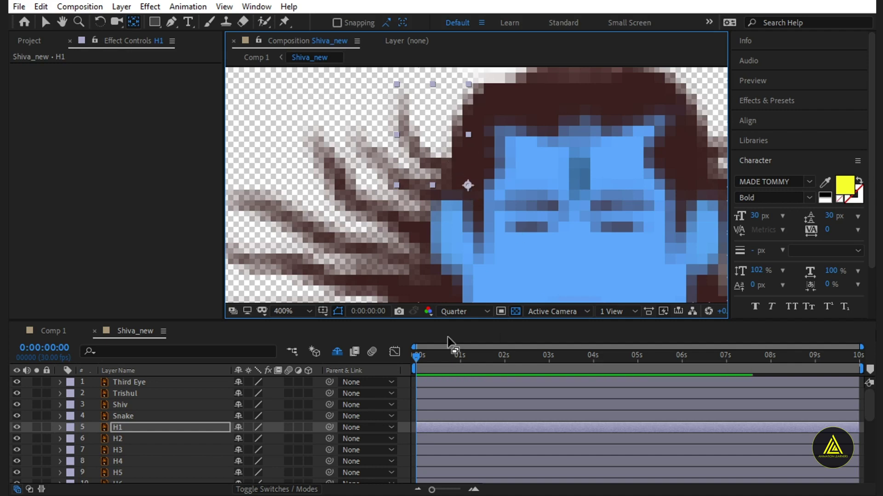
pyautogui.click(136, 427)
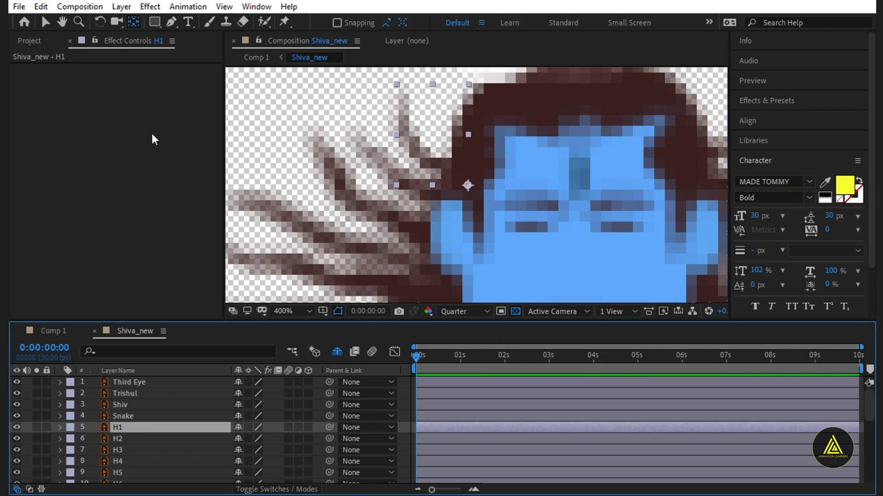
pyautogui.hotkey('ctrl', 'space')
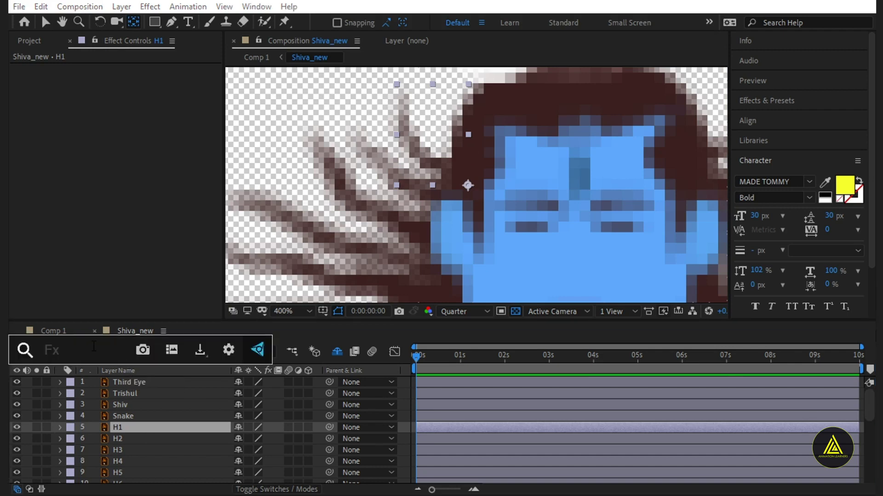
# Apply Wave Warp to H1 with a Wave Height of about 3 and preview it
pyautogui.write('wa')
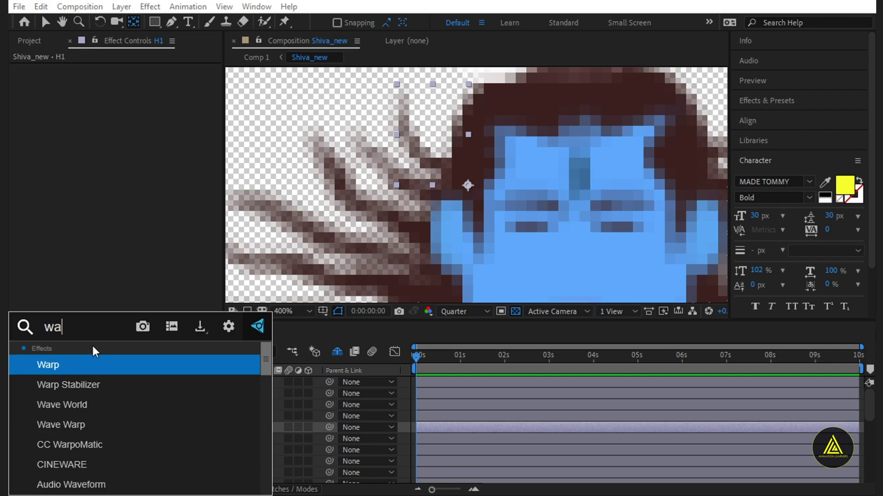
pyautogui.write('v')
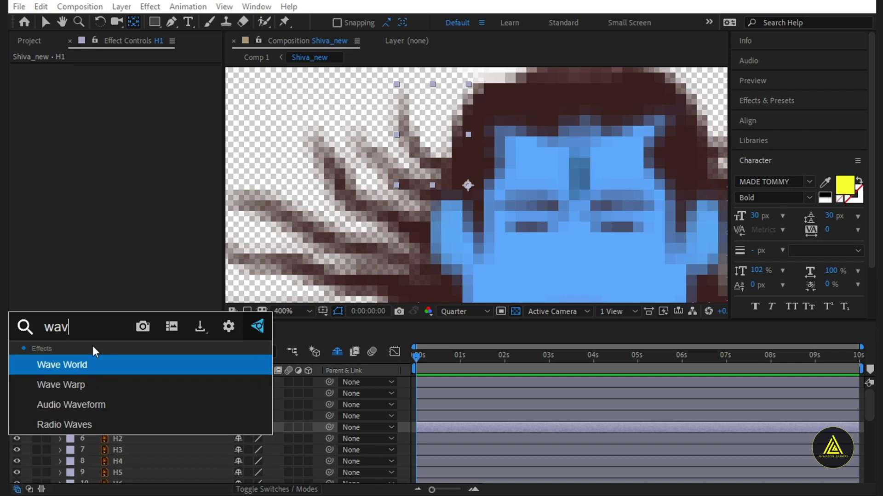
pyautogui.click(82, 384)
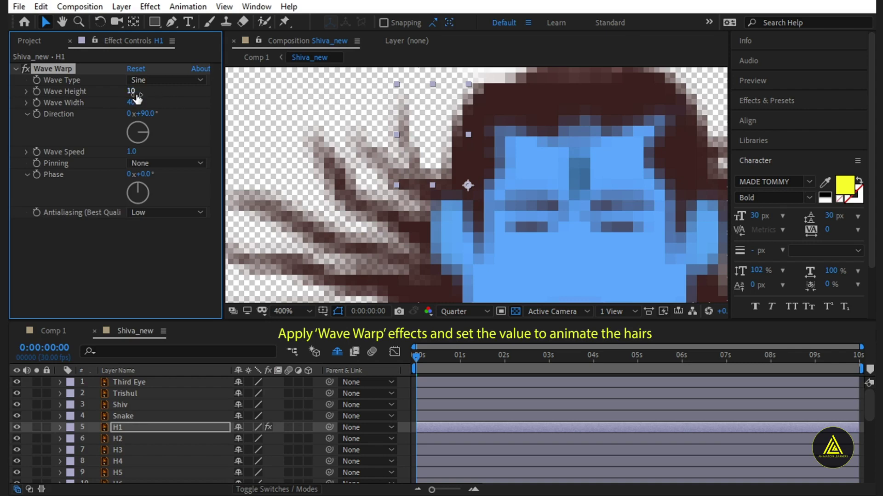
pyautogui.moveTo(130, 94); pyautogui.dragTo(128, 95)
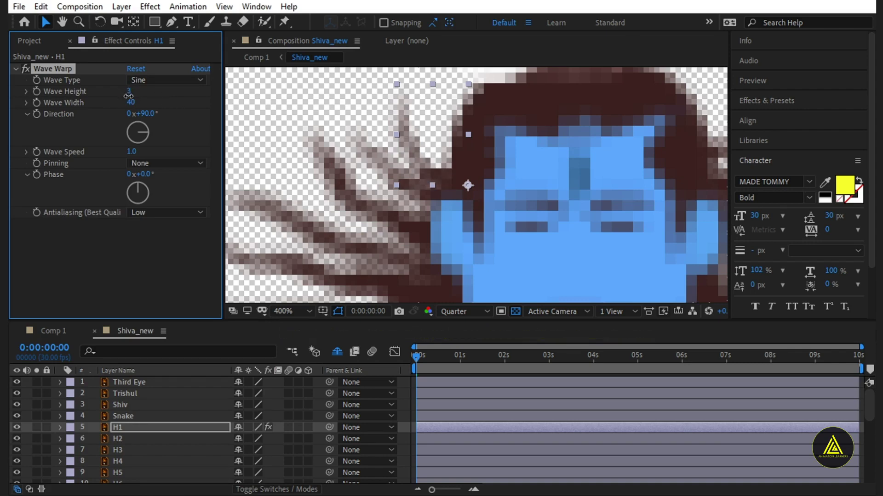
pyautogui.moveTo(128, 96); pyautogui.dragTo(130, 95)
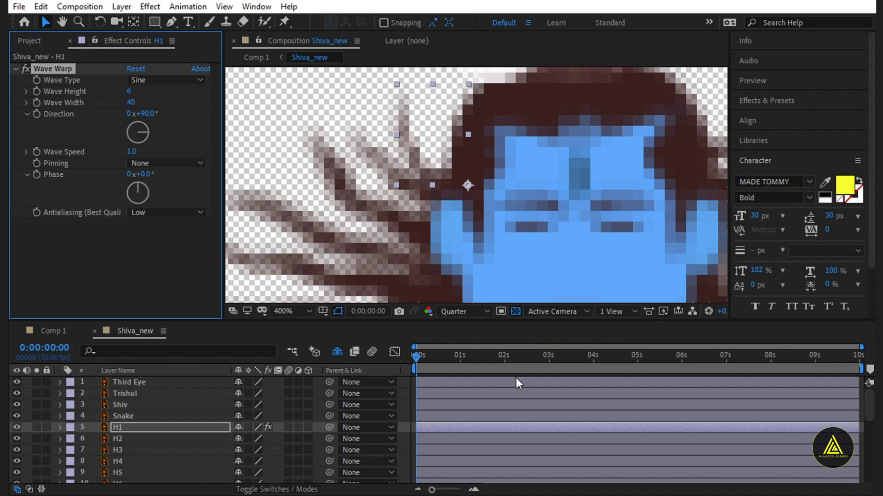
pyautogui.scroll(-1, 439, 195)
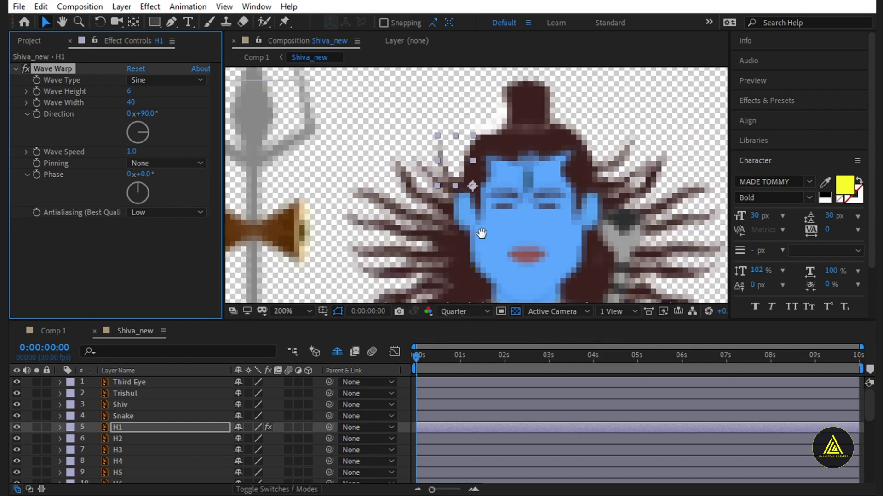
pyautogui.press('space')
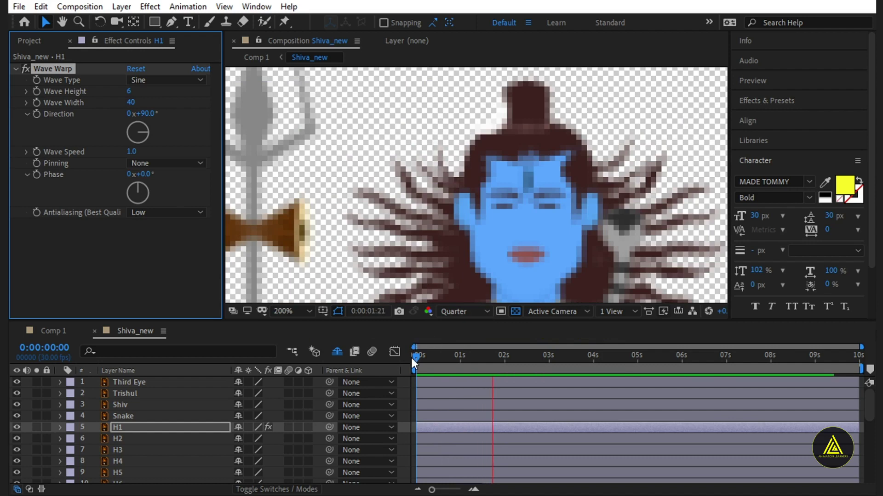
pyautogui.click(407, 354)
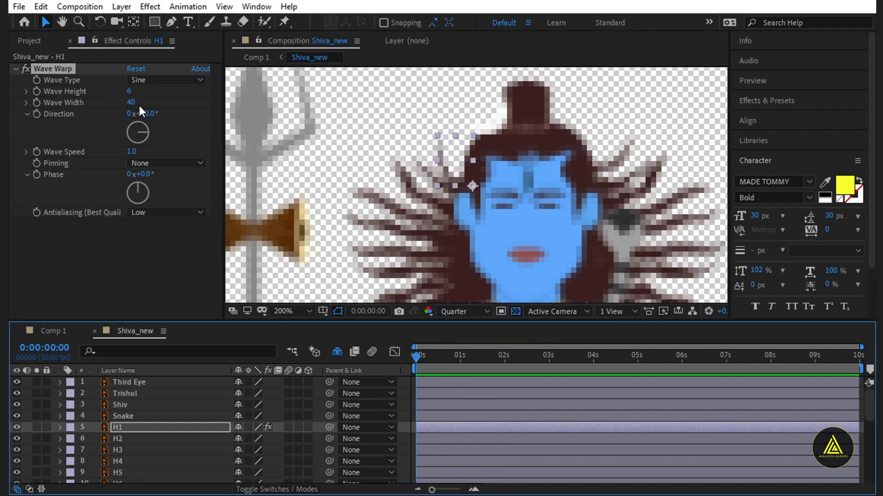
# Reduce H1's Wave Width to 18 and Wave Speed to 0.5, previewing each change
pyautogui.moveTo(131, 102); pyautogui.dragTo(123, 106)
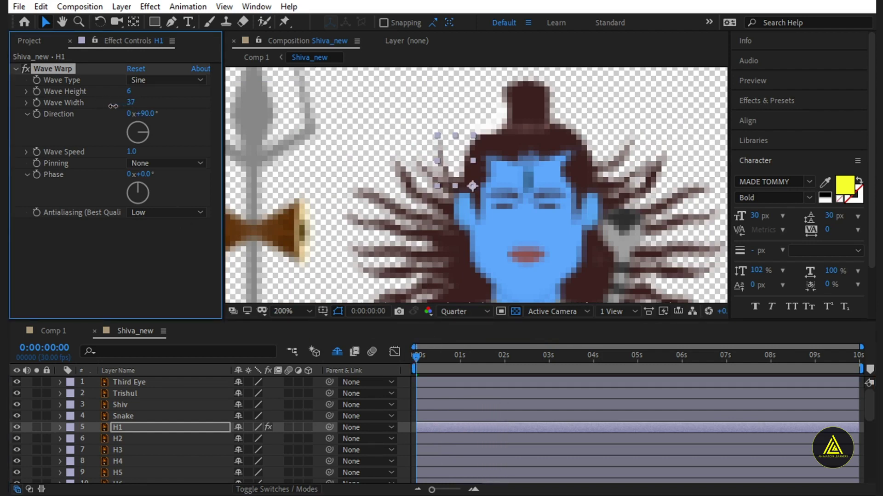
pyautogui.press('space')
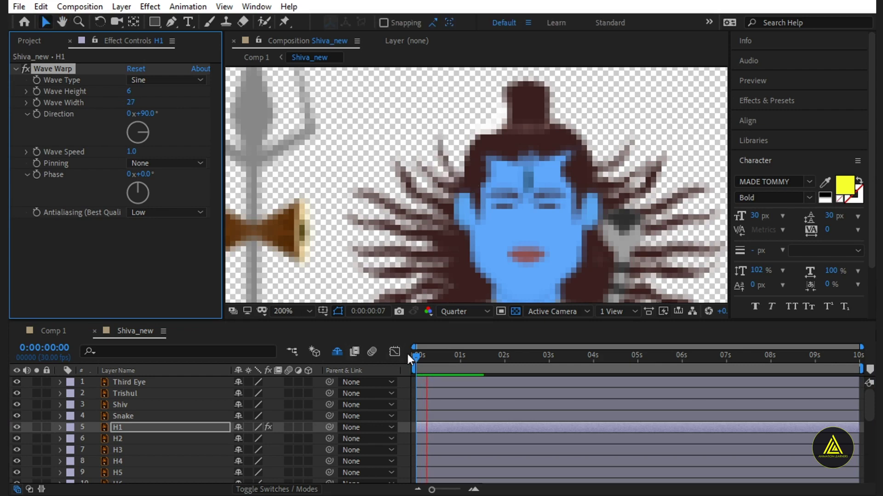
pyautogui.click(415, 357)
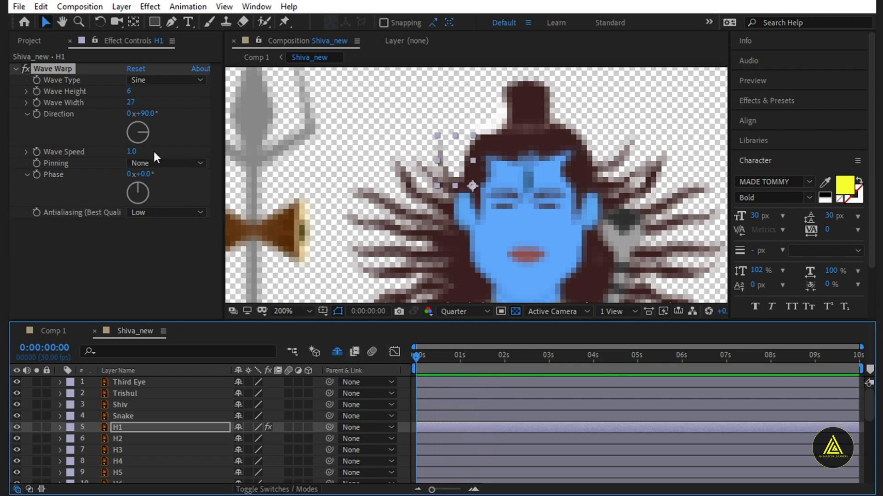
pyautogui.moveTo(130, 105); pyautogui.dragTo(120, 105)
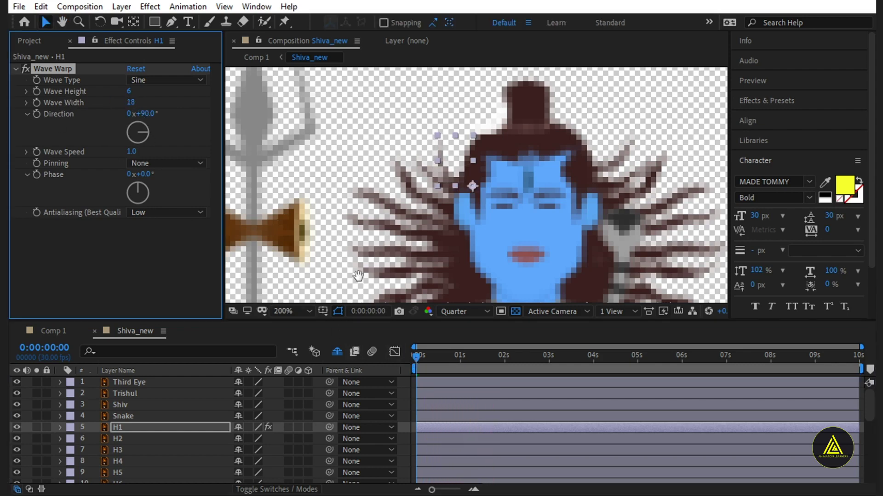
pyautogui.press('space')
pyautogui.click(412, 357)
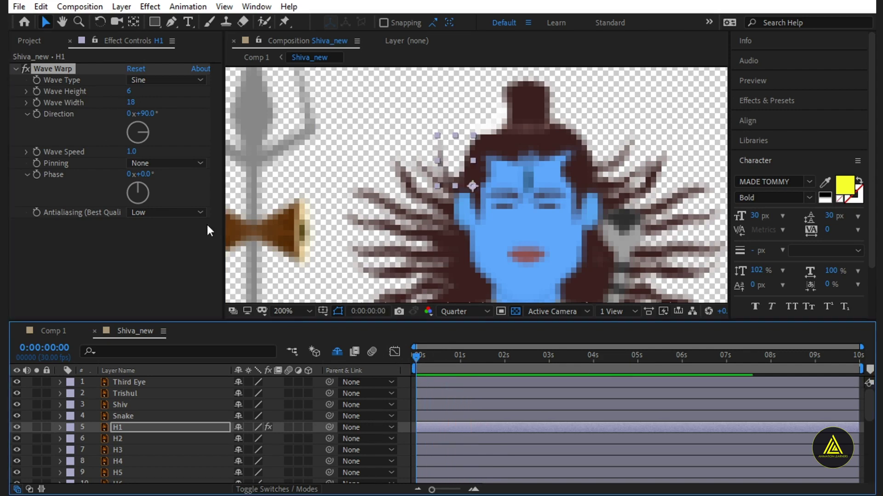
pyautogui.moveTo(132, 152); pyautogui.dragTo(129, 152)
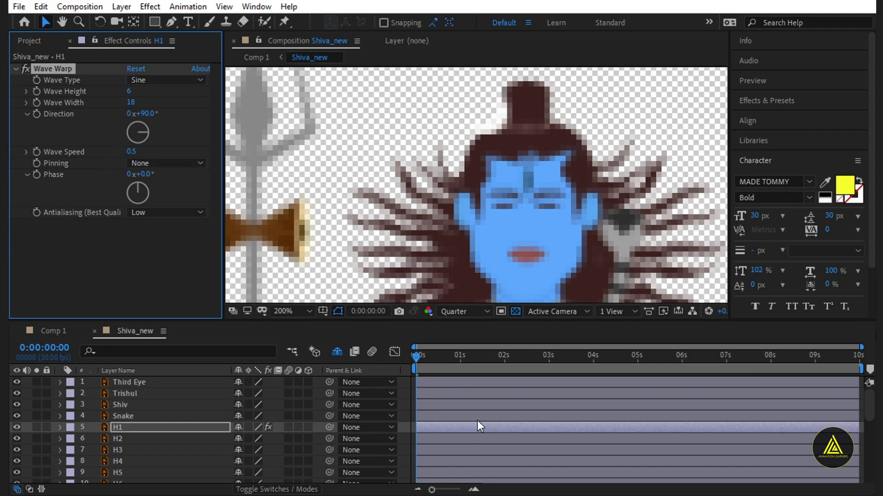
pyautogui.press('space')
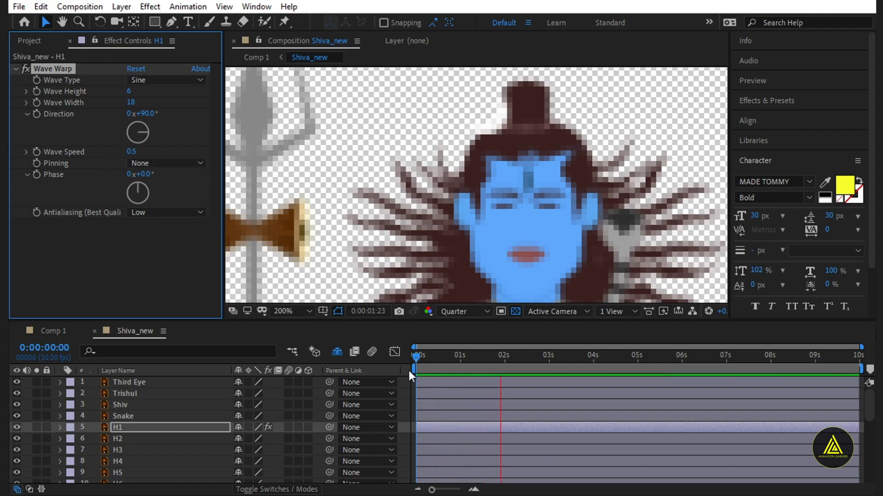
pyautogui.click(417, 354)
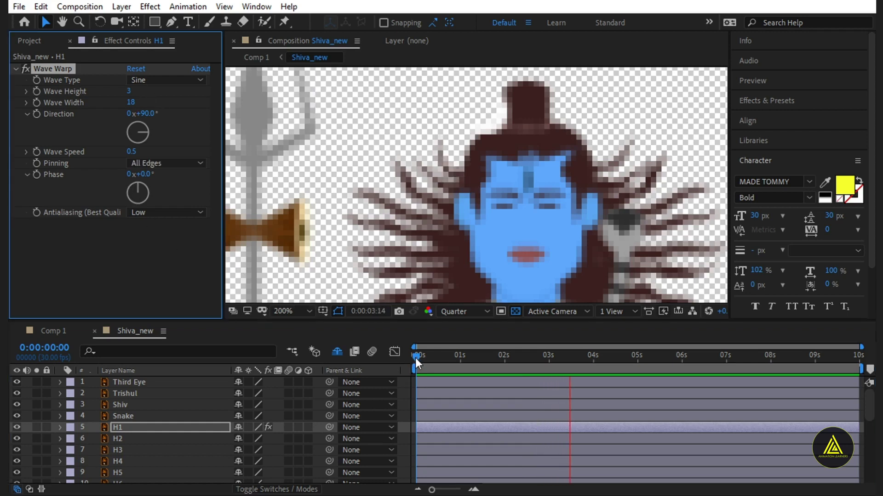
# Pin the wave at All Edges and set Direction and Phase to −90°
pyautogui.click(415, 358)
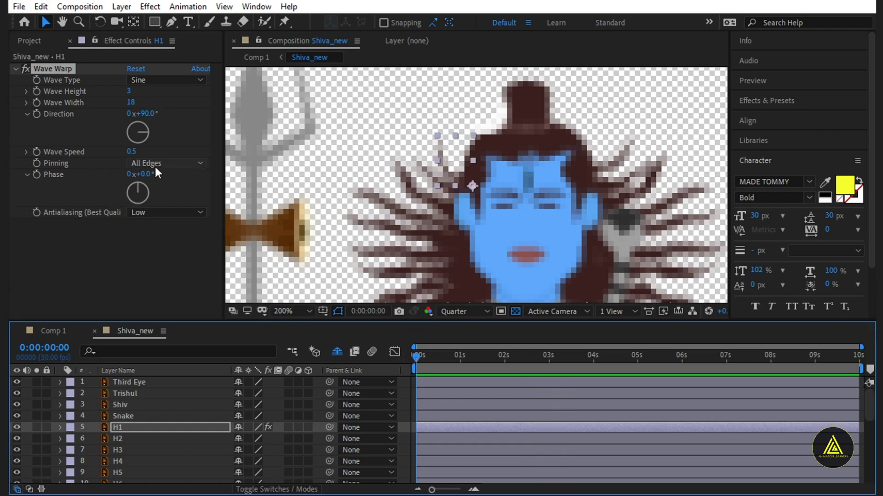
pyautogui.click(154, 165)
pyautogui.click(92, 158)
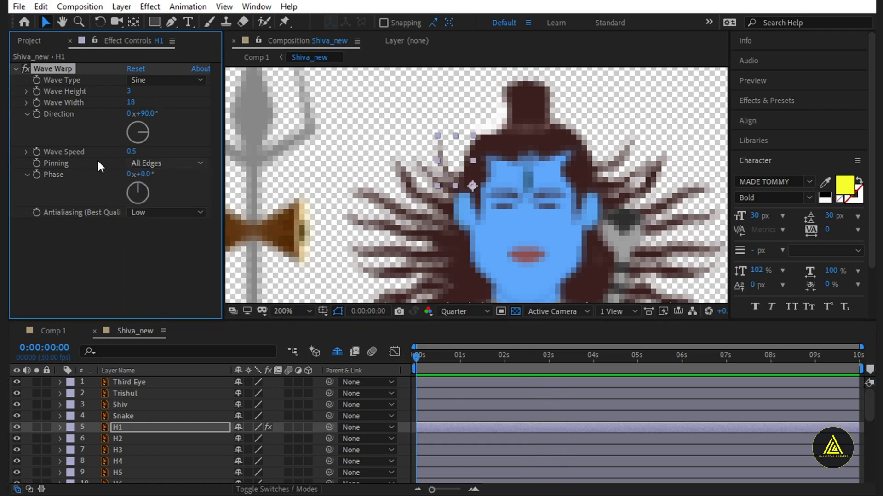
pyautogui.click(146, 114)
pyautogui.write('-9')
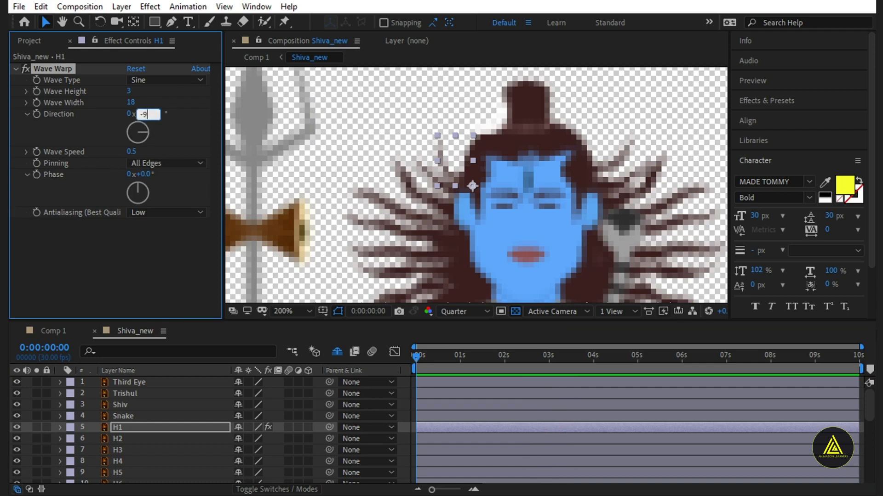
pyautogui.write('0.0')
pyautogui.press('Return')
pyautogui.press('space')
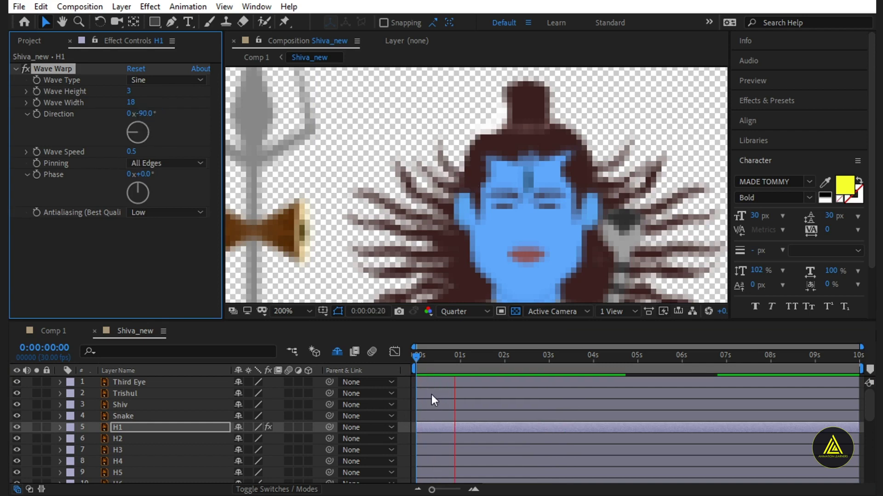
pyautogui.click(419, 356)
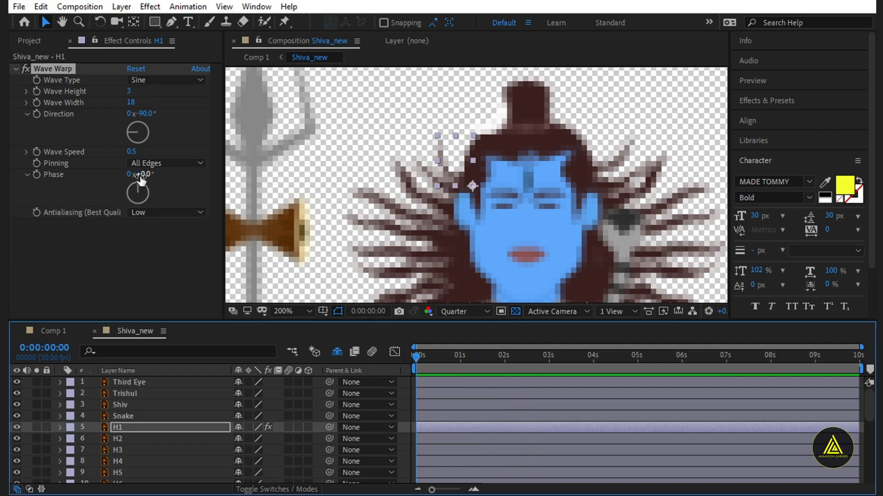
pyautogui.moveTo(141, 177); pyautogui.dragTo(94, 188)
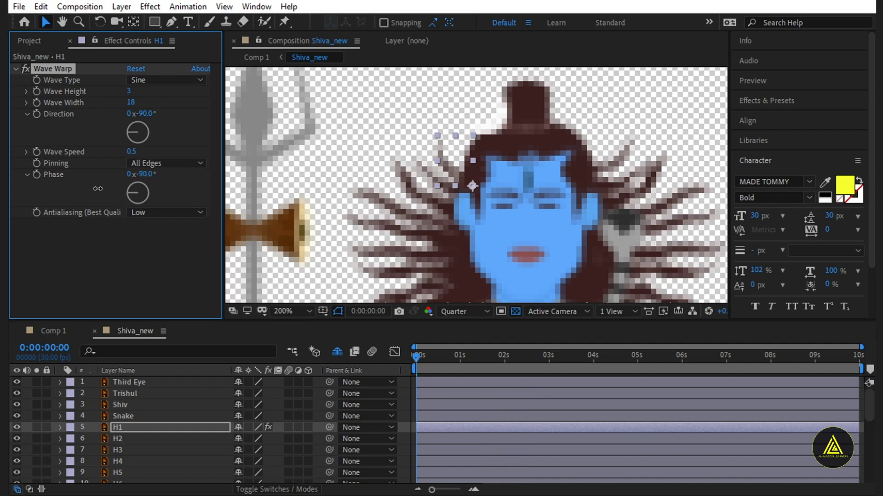
pyautogui.press('space')
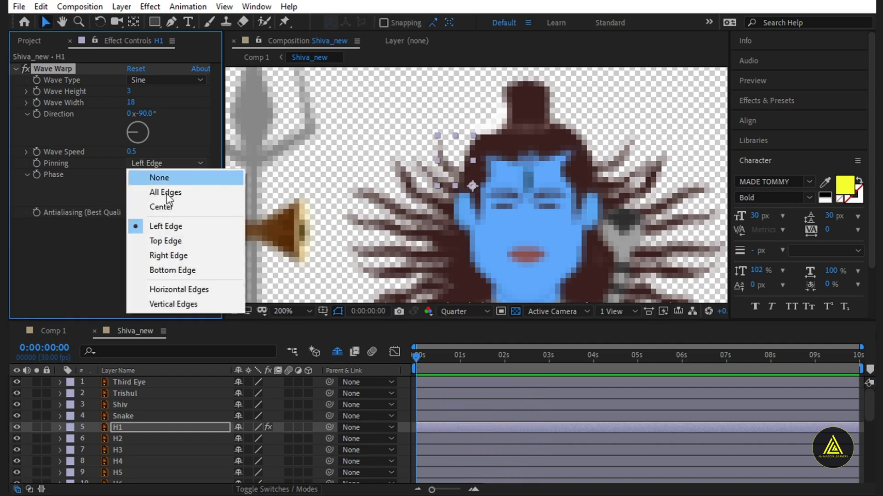
# Pin H1's Wave Warp at Right Edge and narrow Wave Width to 15, previewing the result
pyautogui.click(171, 255)
pyautogui.press('space')
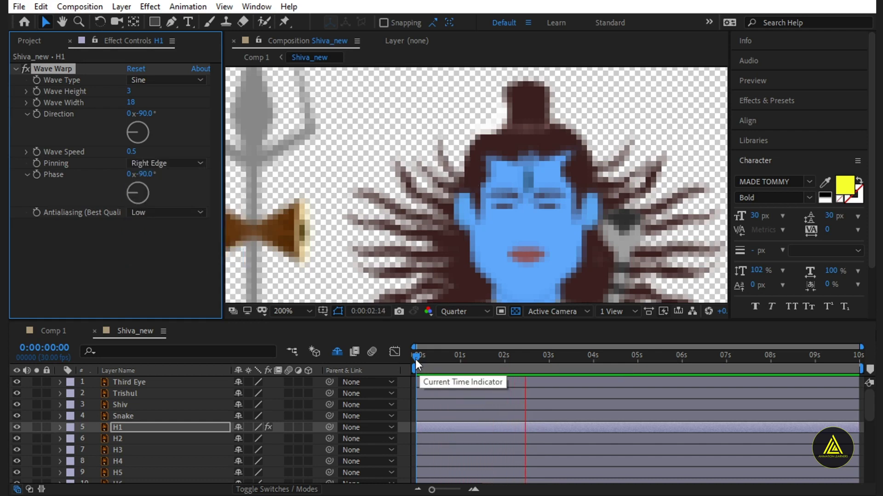
pyautogui.click(415, 355)
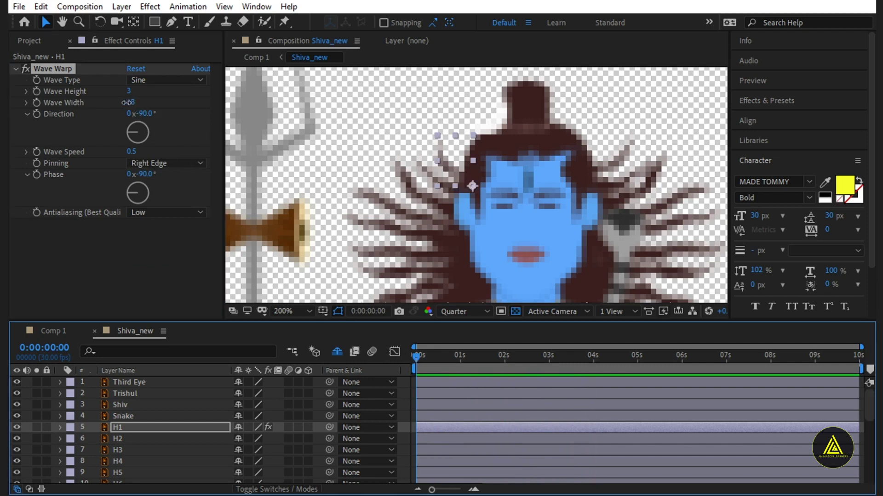
pyautogui.moveTo(125, 102); pyautogui.dragTo(119, 102)
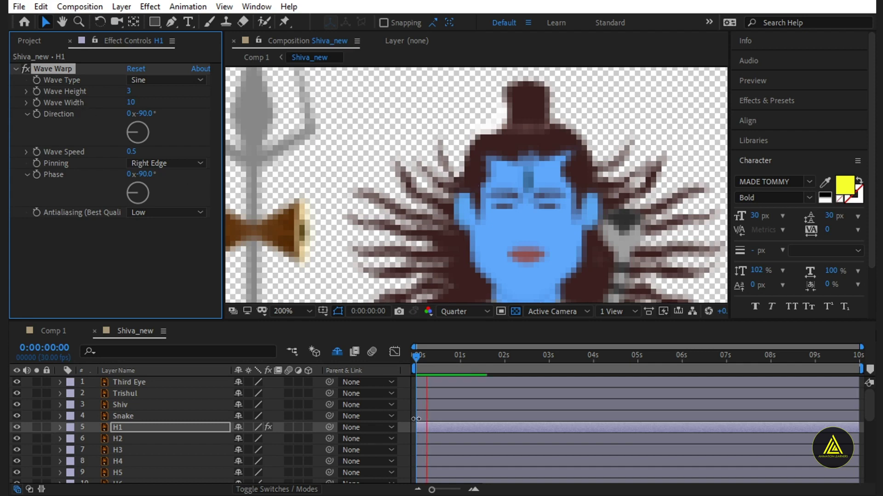
pyautogui.press('space')
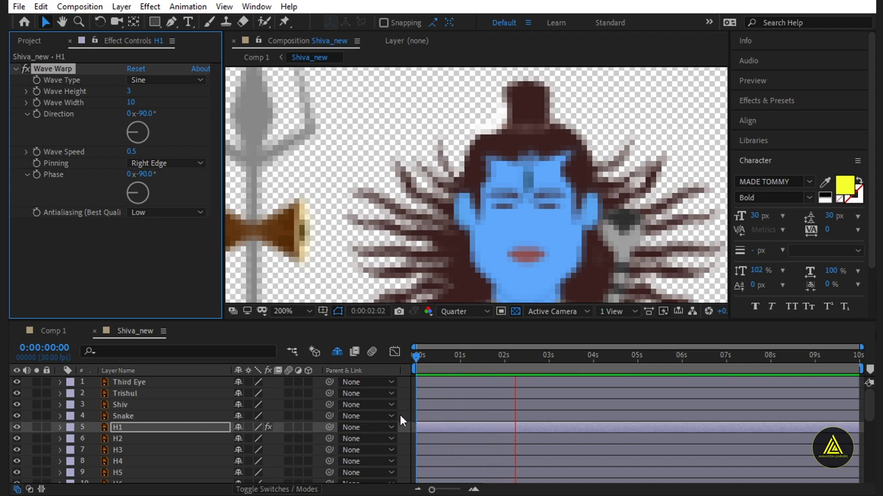
pyautogui.click(414, 354)
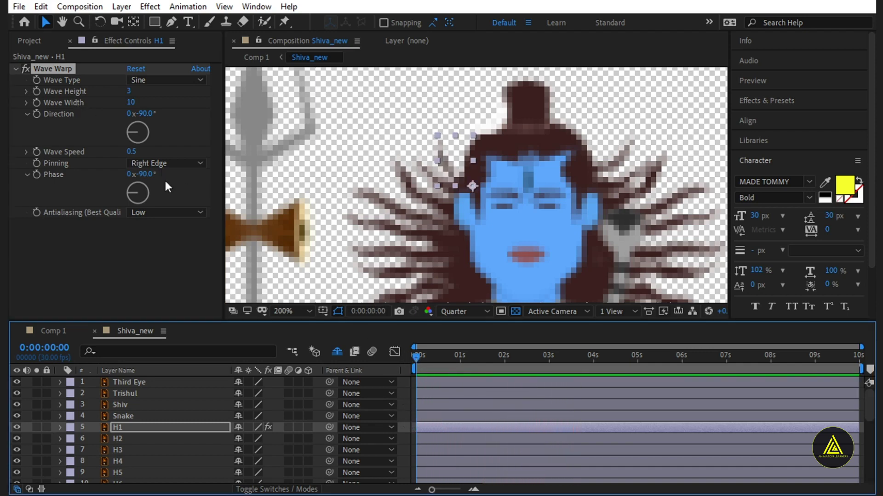
pyautogui.click(128, 101)
pyautogui.write('15')
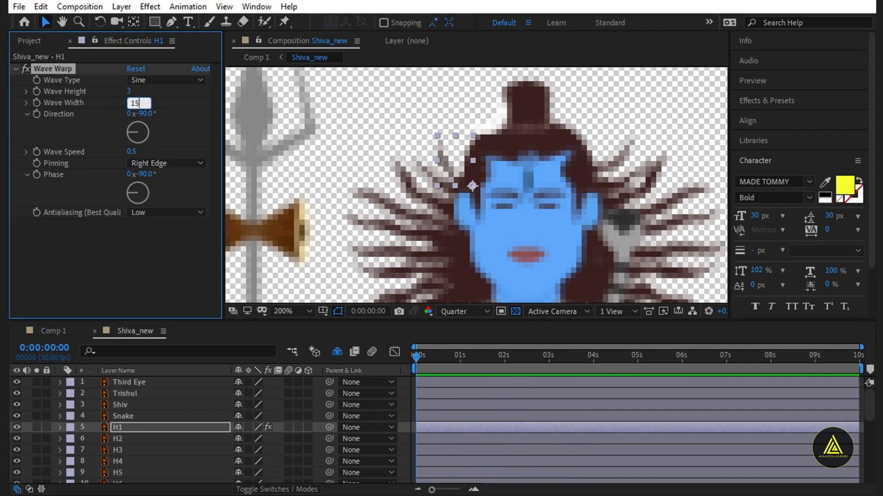
pyautogui.click(130, 91)
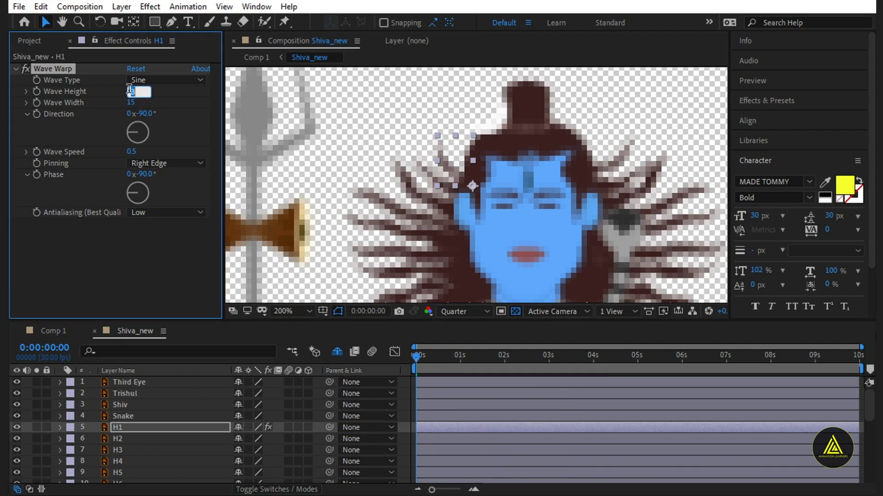
pyautogui.write('2')
pyautogui.press('Return')
pyautogui.press('space')
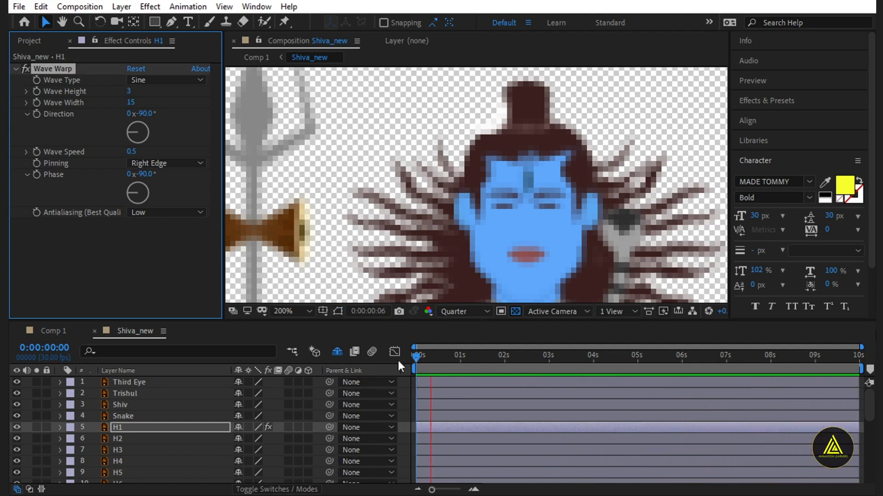
# Copy H1's Wave Warp effect and paste it onto the H2 hair layer
pyautogui.click(415, 356)
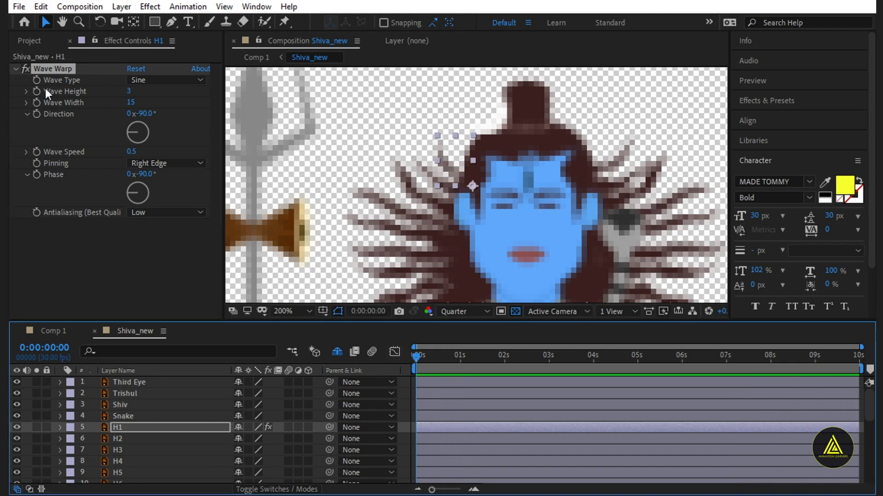
pyautogui.rightClick(57, 70)
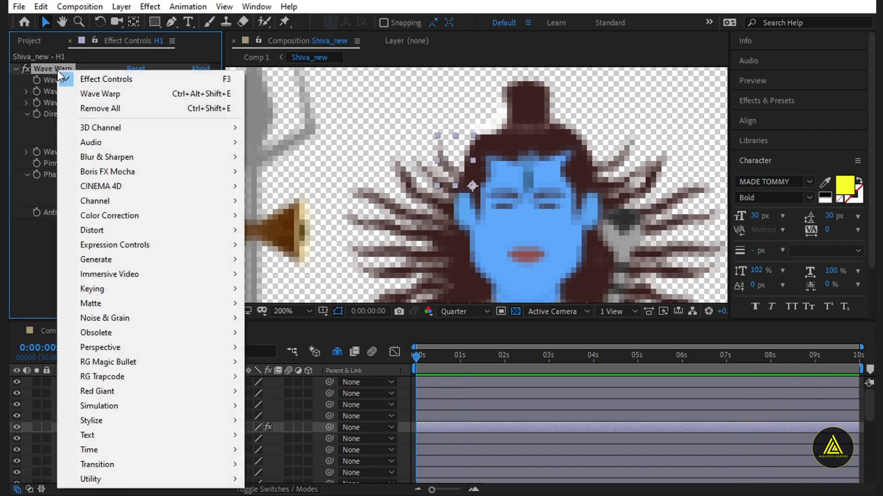
pyautogui.click(54, 69)
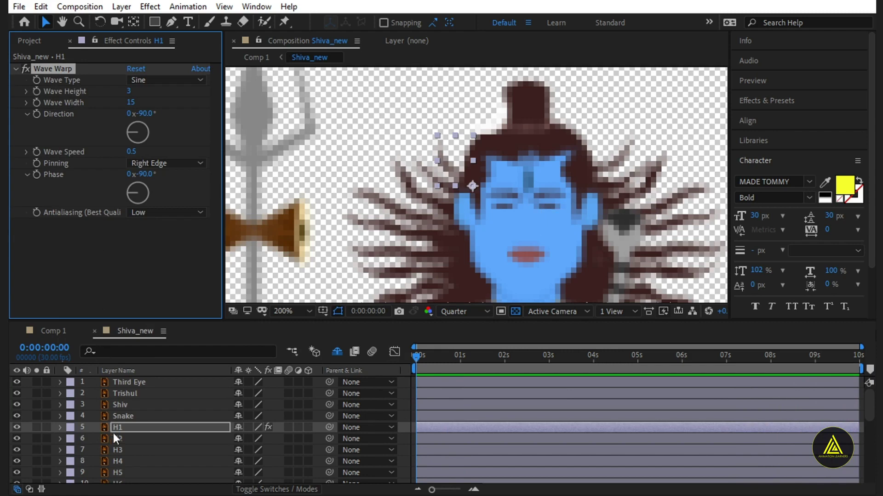
pyautogui.click(126, 436)
pyautogui.hotkey('ctrl', 'v')
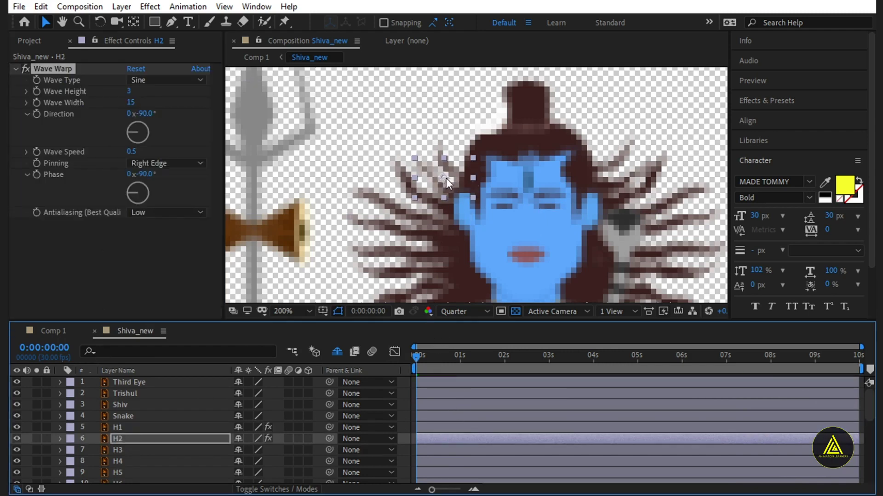
# Move H2's anchor point to the hair root beside the face
pyautogui.press('y')
pyautogui.moveTo(444, 178); pyautogui.dragTo(465, 203)
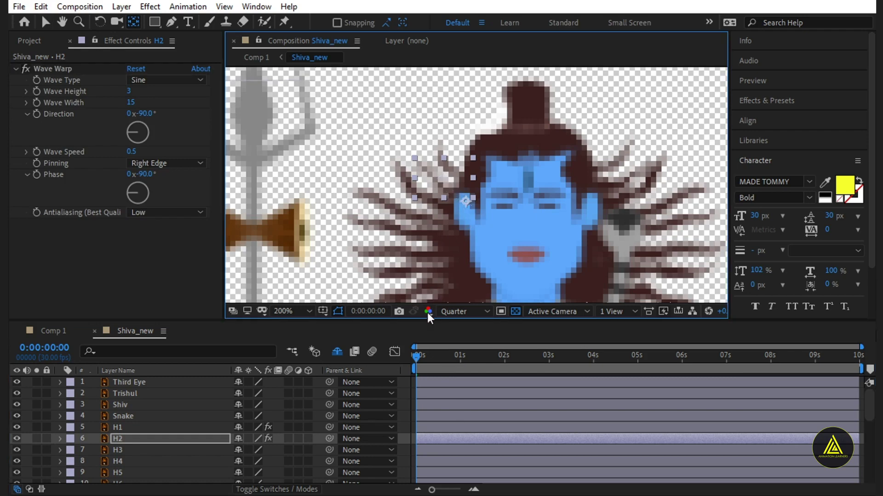
pyautogui.press('space')
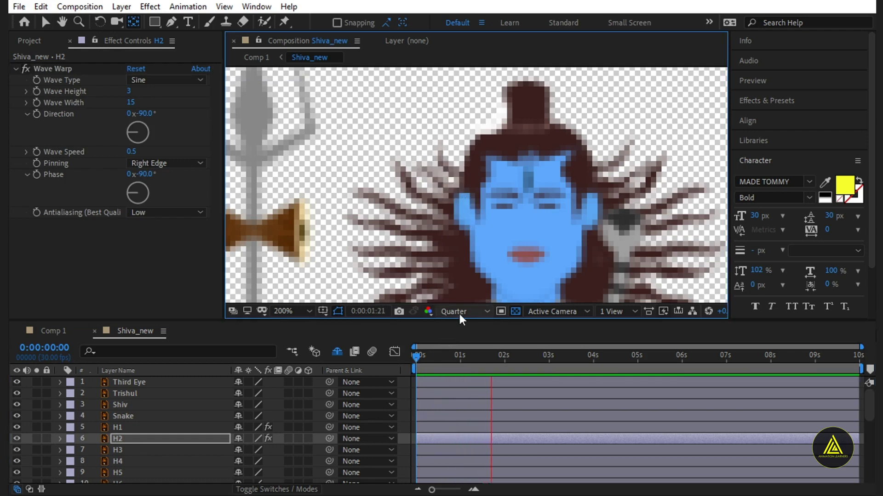
# Set the preview resolution to Third and play the animation
pyautogui.click(437, 324)
pyautogui.click(460, 311)
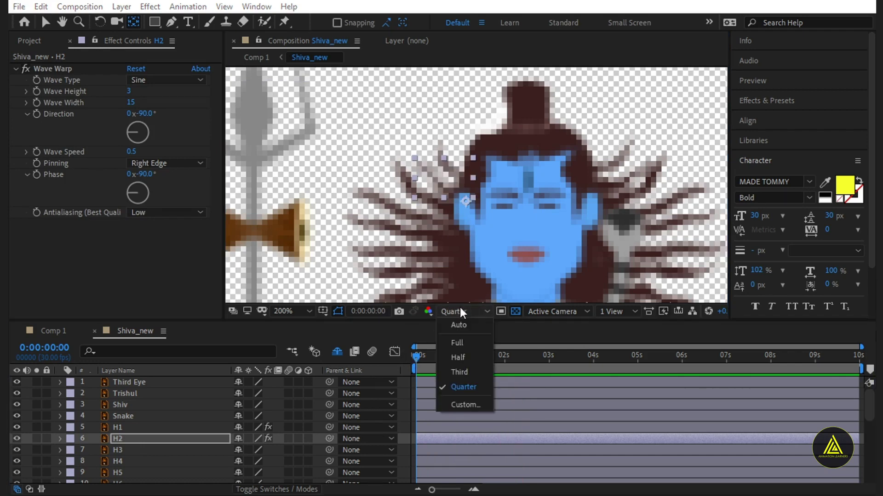
pyautogui.click(464, 370)
pyautogui.press('space')
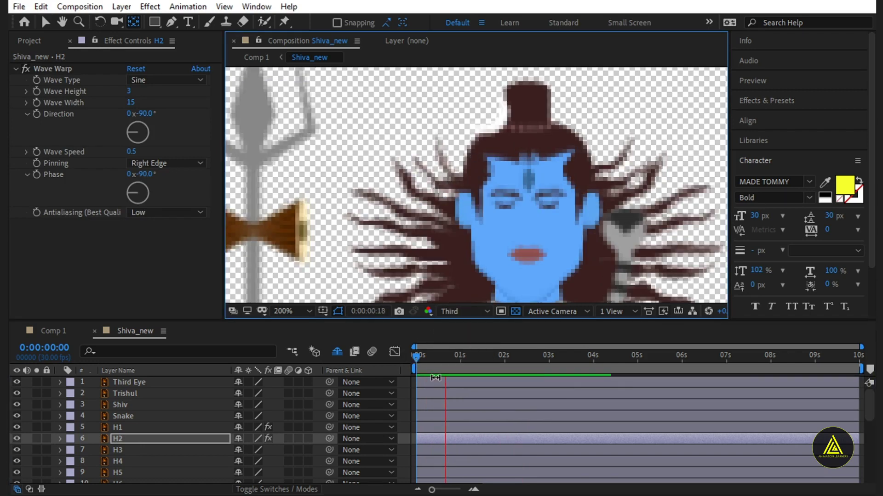
pyautogui.click(414, 354)
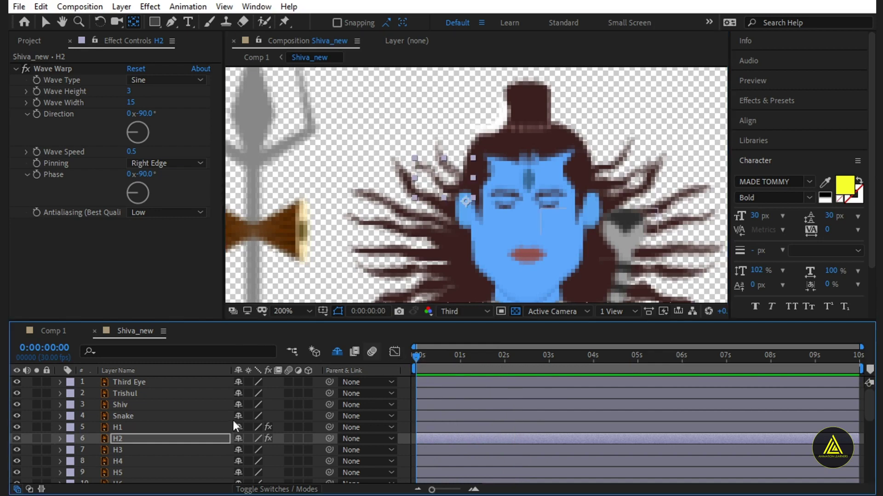
# Set H2's Wave Speed to 0.4 and Direction to −85°, previewing each change
pyautogui.click(163, 439)
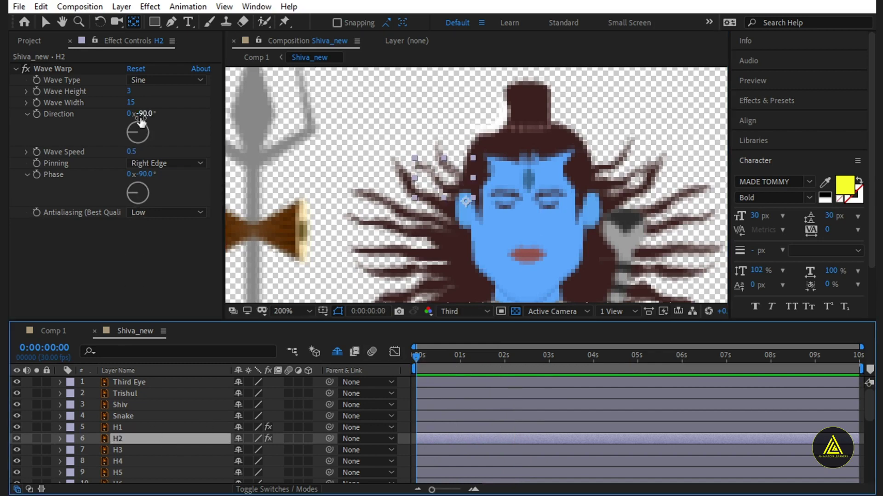
pyautogui.click(130, 151)
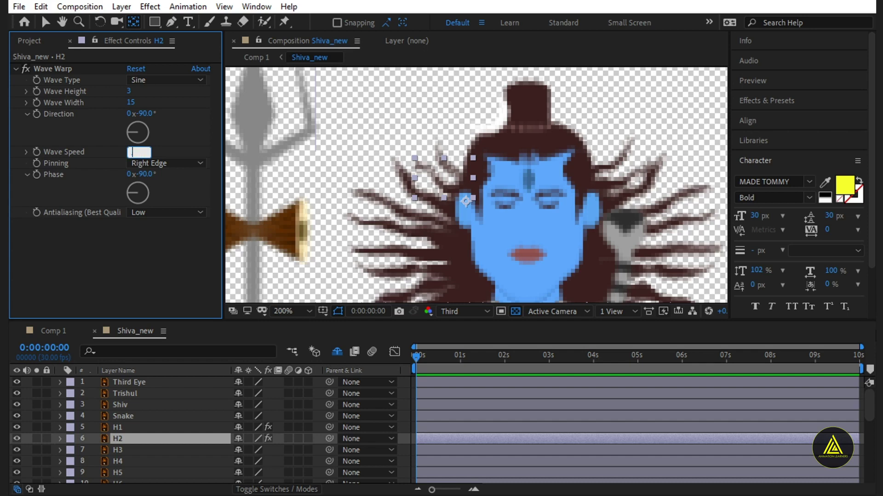
pyautogui.write('0.4')
pyautogui.press('Return')
pyautogui.press('space')
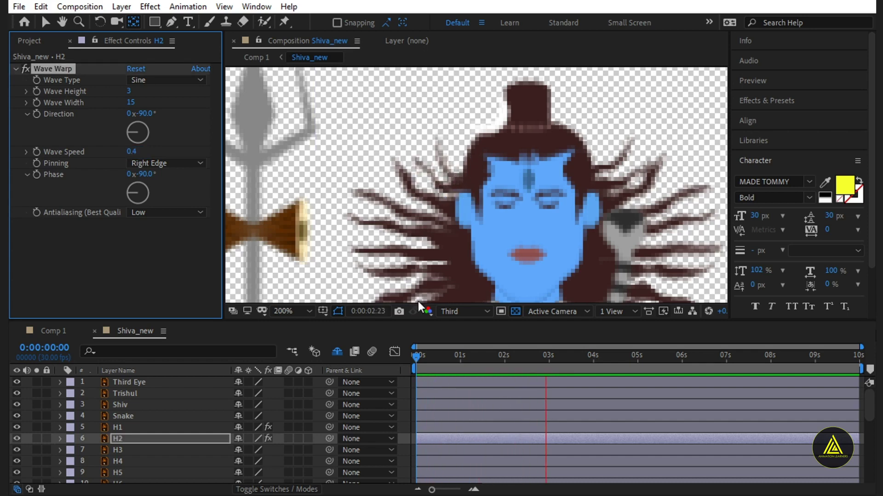
pyautogui.press('space')
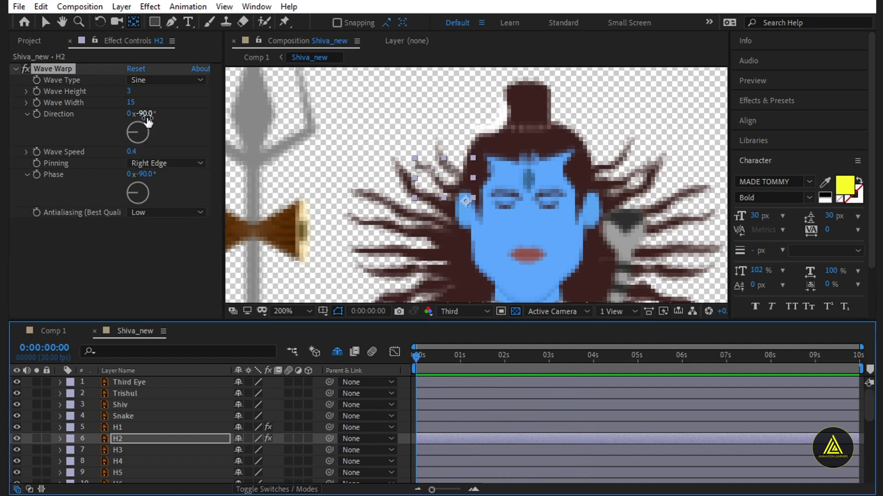
pyautogui.click(145, 114)
pyautogui.write('-')
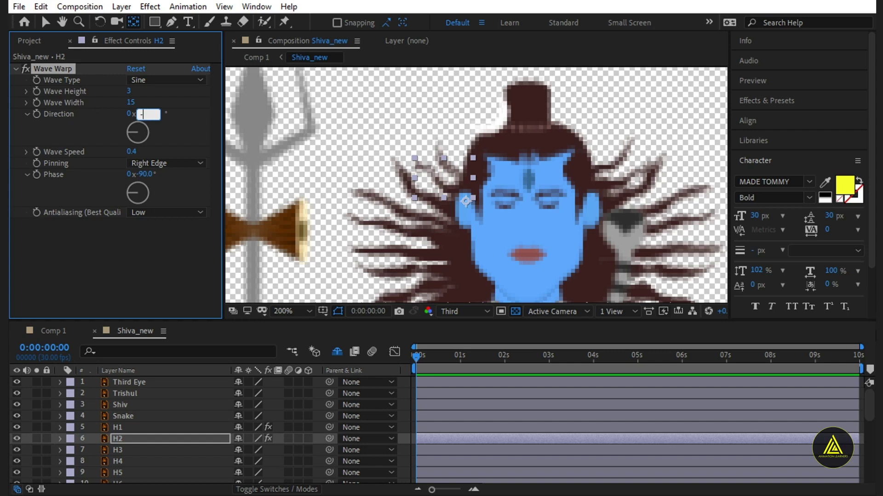
pyautogui.write('85')
pyautogui.press('Return')
pyautogui.press('space')
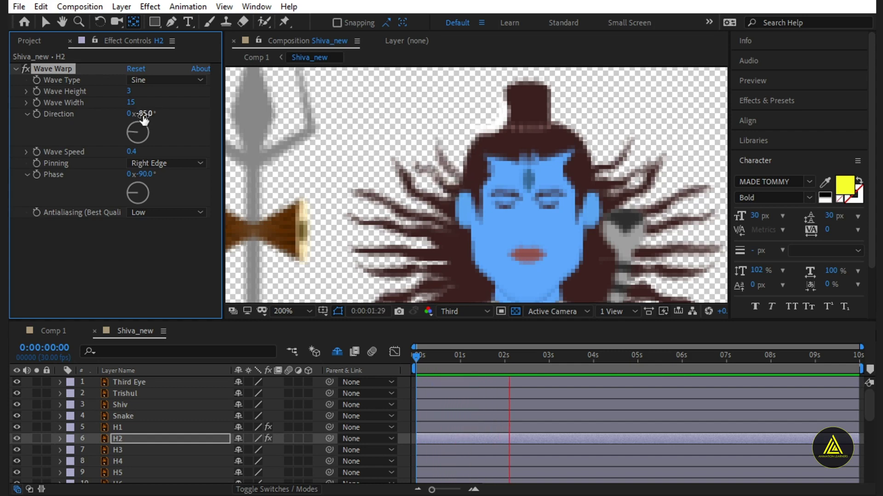
pyautogui.click(415, 357)
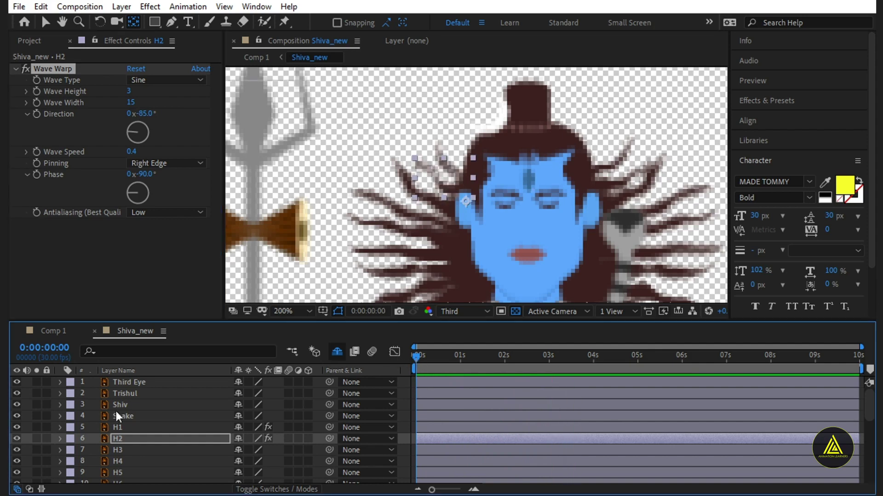
pyautogui.click(116, 428)
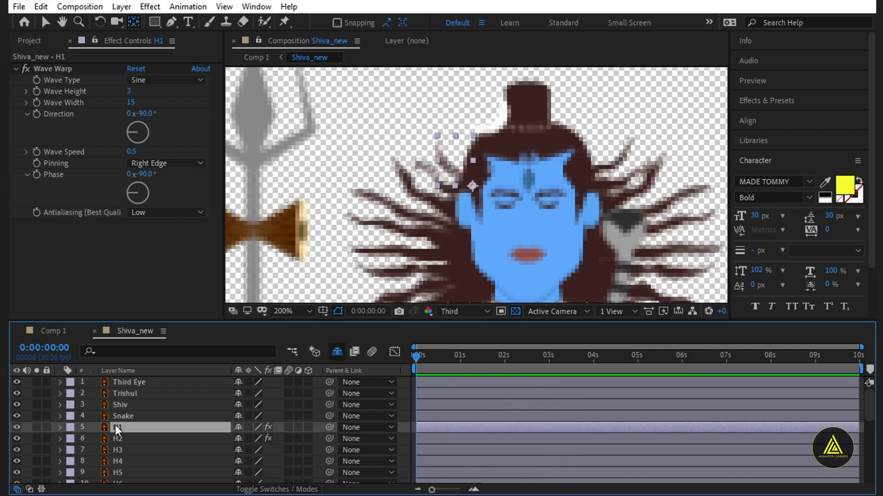
# Paste H1's Wave Warp effect onto hair layers H3, H5, H7 and H9
pyautogui.click(56, 70)
pyautogui.scroll(-1, 92, 448)
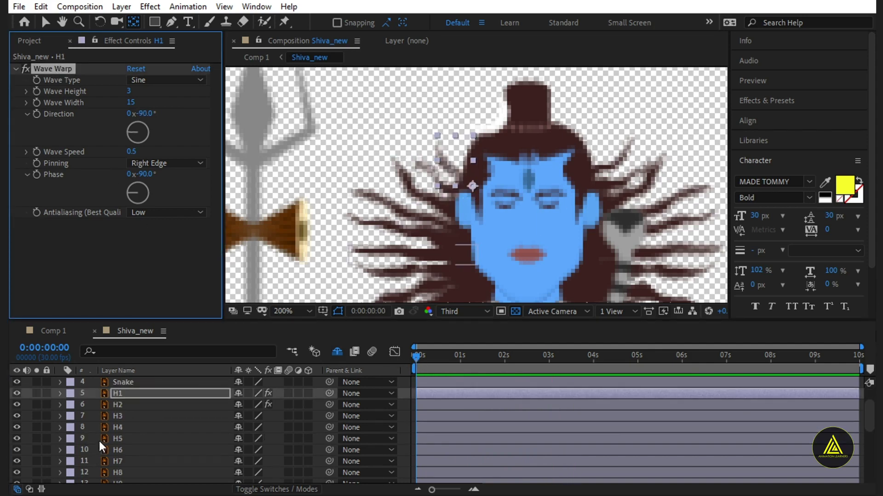
pyautogui.keyDown('ctrl'); pyautogui.click(122, 416); pyautogui.keyUp('ctrl')
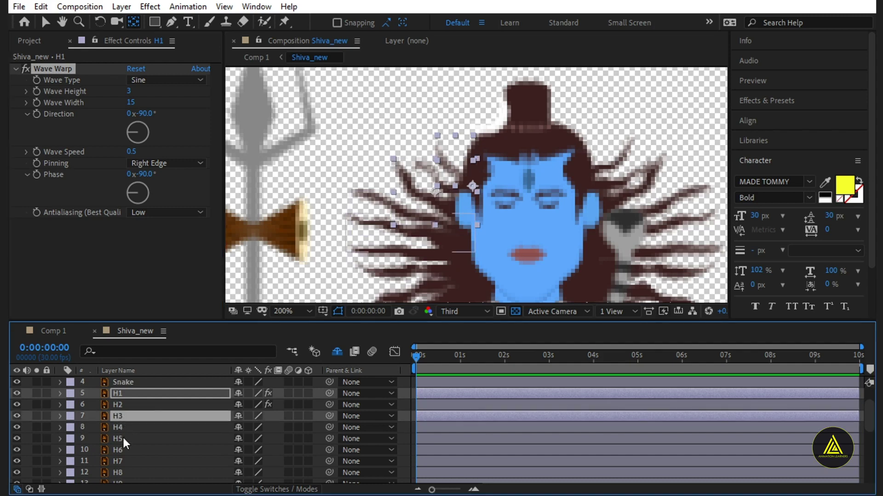
pyautogui.keyDown('ctrl'); pyautogui.click(119, 393); pyautogui.keyUp('ctrl')
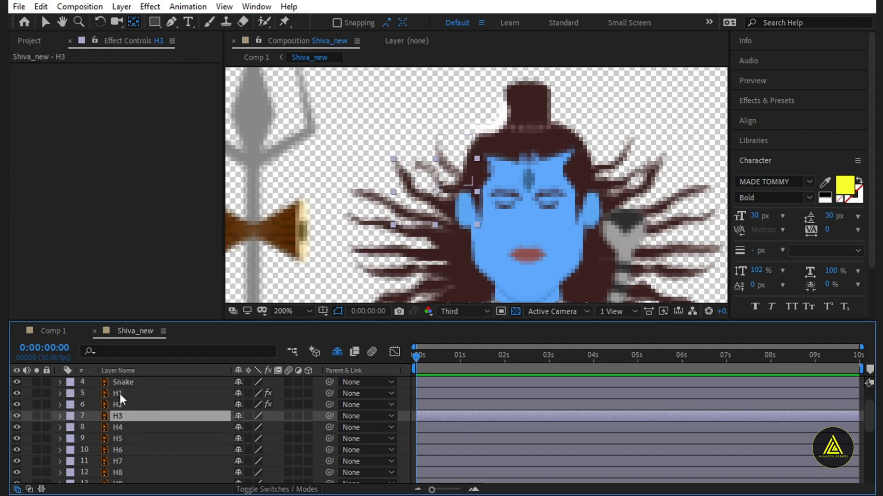
pyautogui.keyDown('ctrl'); pyautogui.click(123, 437); pyautogui.keyUp('ctrl')
pyautogui.keyDown('ctrl'); pyautogui.click(124, 461); pyautogui.keyUp('ctrl')
pyautogui.scroll(-1, 126, 450)
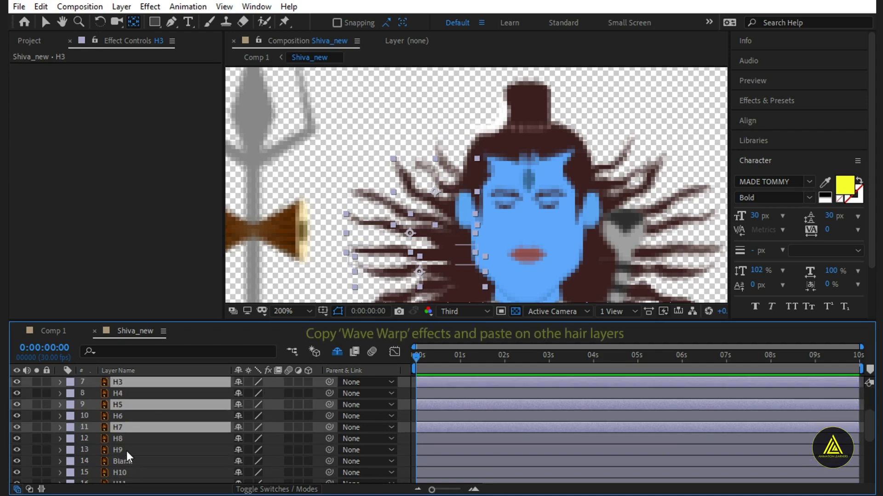
pyautogui.scroll(-1, 126, 441)
pyautogui.keyDown('ctrl'); pyautogui.click(123, 416); pyautogui.keyUp('ctrl')
pyautogui.hotkey('ctrl', 'v')
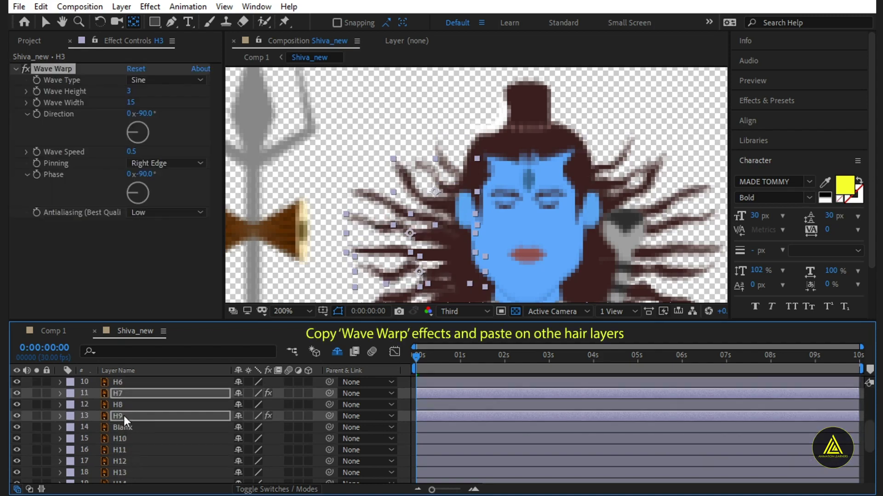
# Copy H2's Wave Warp effect onto hair layers H6 and H8
pyautogui.scroll(3, 149, 424)
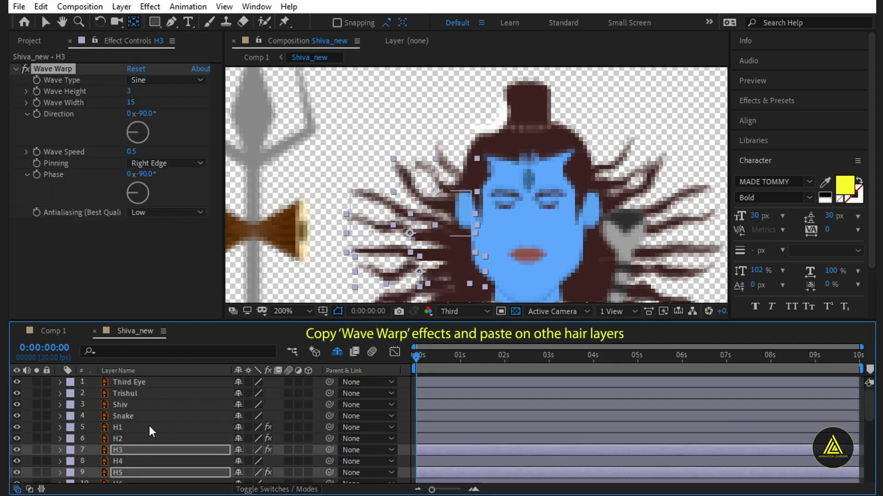
pyautogui.click(122, 438)
pyautogui.click(57, 70)
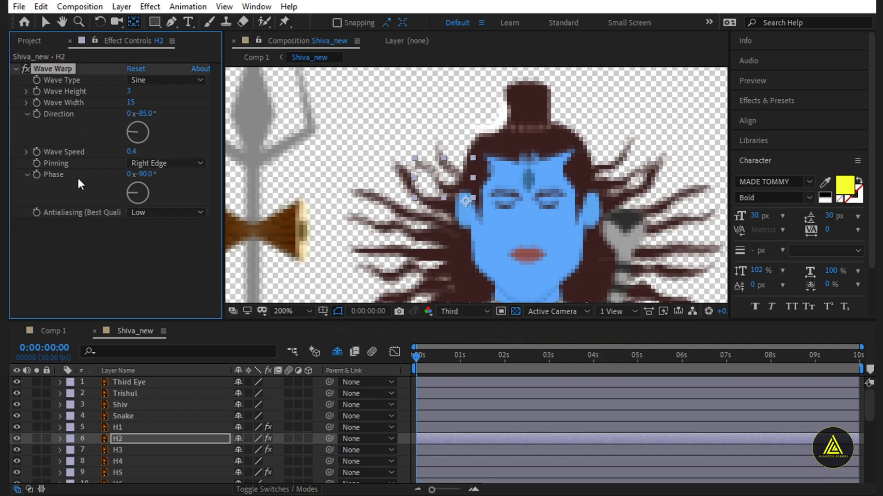
pyautogui.scroll(-3, 92, 415)
pyautogui.click(117, 427)
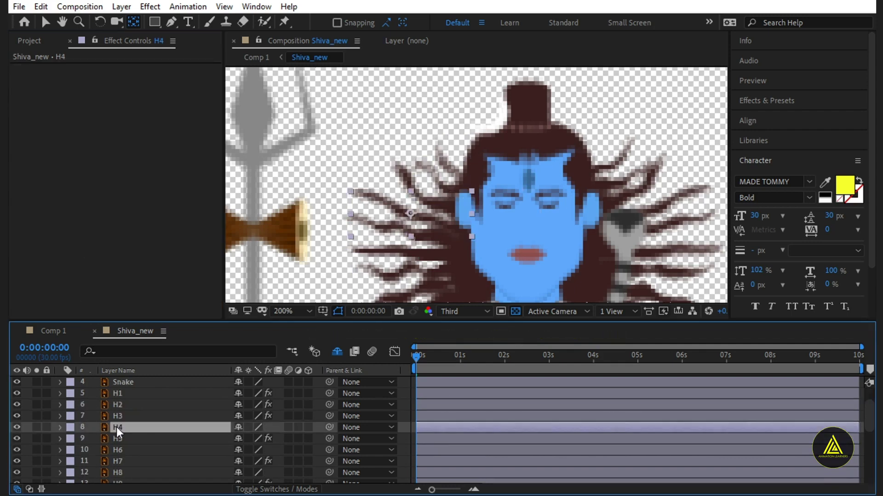
pyautogui.click(120, 450)
pyautogui.scroll(-6, 120, 451)
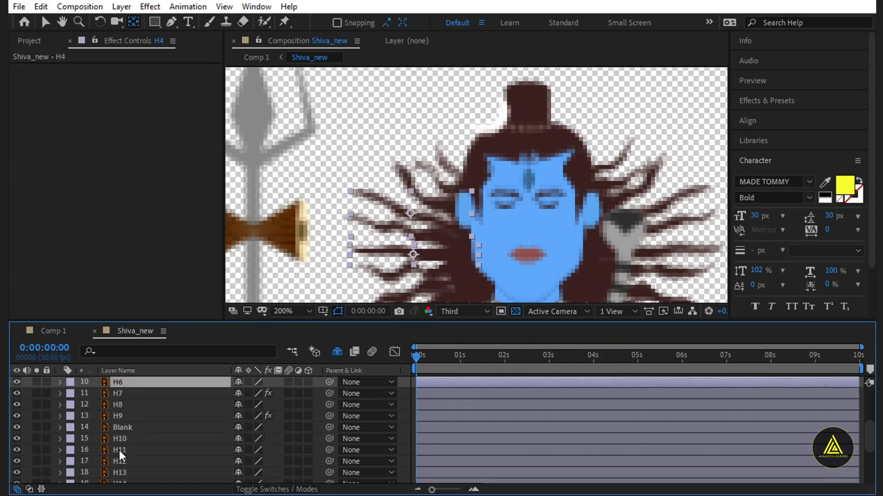
pyautogui.keyDown('ctrl'); pyautogui.click(118, 406); pyautogui.keyUp('ctrl')
pyautogui.hotkey('ctrl', 'v')
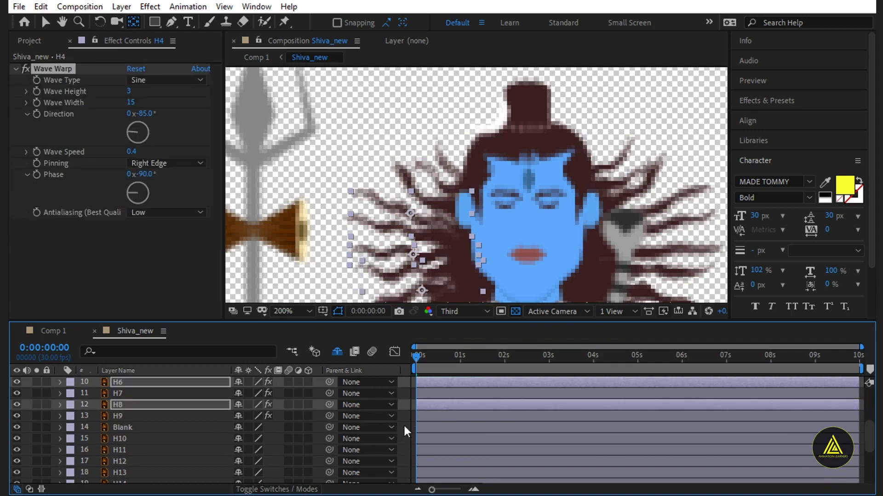
# Preview the waving hair animation and stop it
pyautogui.press('space')
pyautogui.scroll(-1, 350, 183)
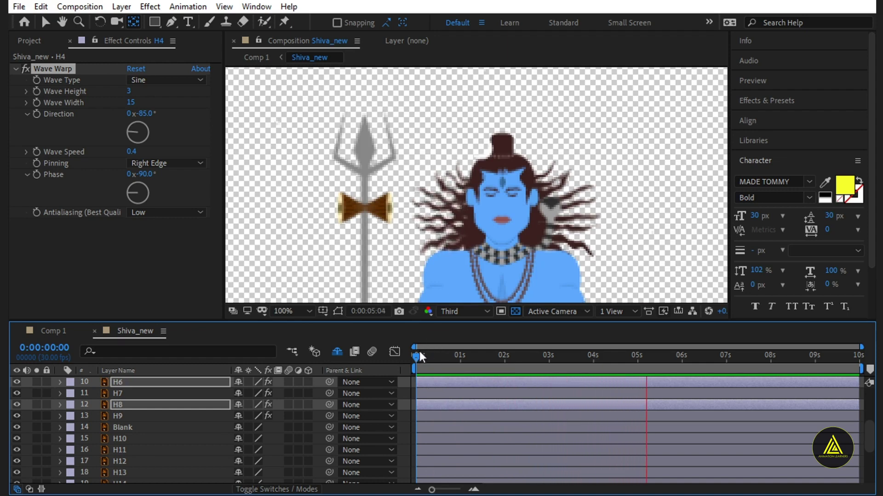
pyautogui.press('space')
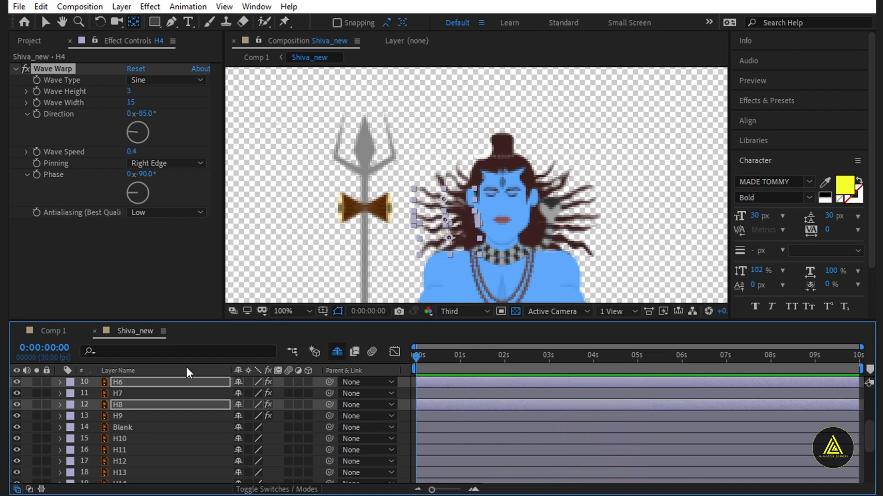
pyautogui.click(131, 414)
# Paste the copied Wave Warp onto hair layers H11, H13, H15 and H17, then reselect H1
pyautogui.scroll(-1, 130, 415)
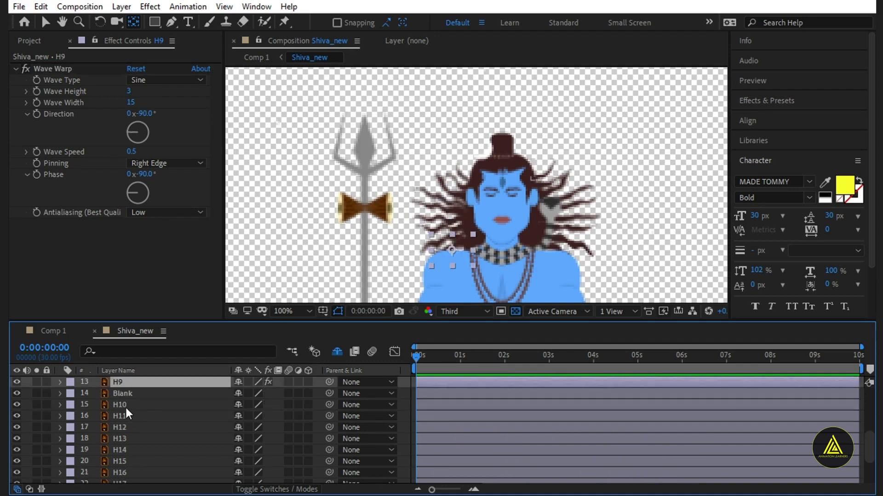
pyautogui.click(126, 407)
pyautogui.click(126, 416)
pyautogui.scroll(-1, 126, 417)
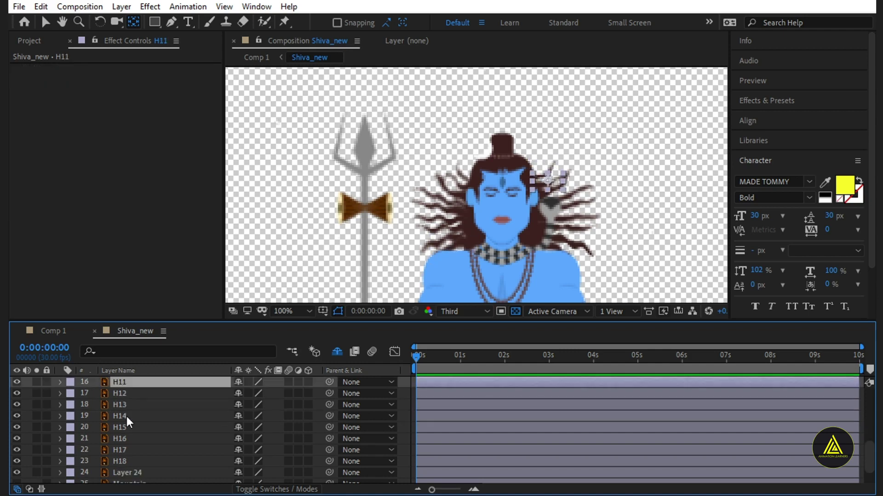
pyautogui.keyDown('ctrl'); pyautogui.click(125, 406); pyautogui.keyUp('ctrl')
pyautogui.keyDown('ctrl'); pyautogui.click(125, 425); pyautogui.keyUp('ctrl')
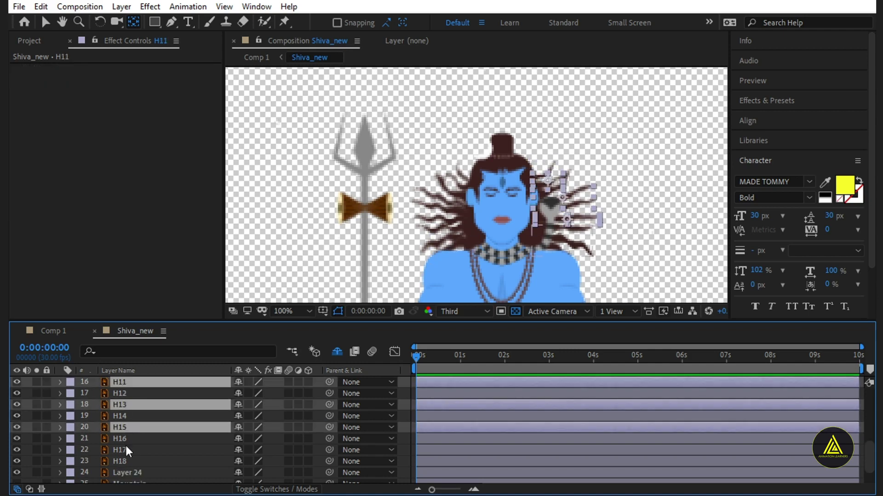
pyautogui.keyDown('ctrl'); pyautogui.click(126, 450); pyautogui.keyUp('ctrl')
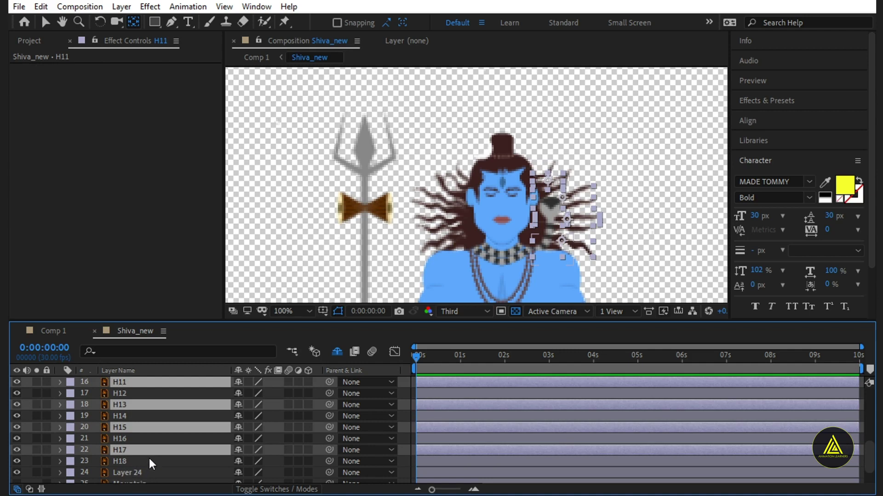
pyautogui.hotkey('ctrl', 'v')
pyautogui.scroll(2, 145, 445)
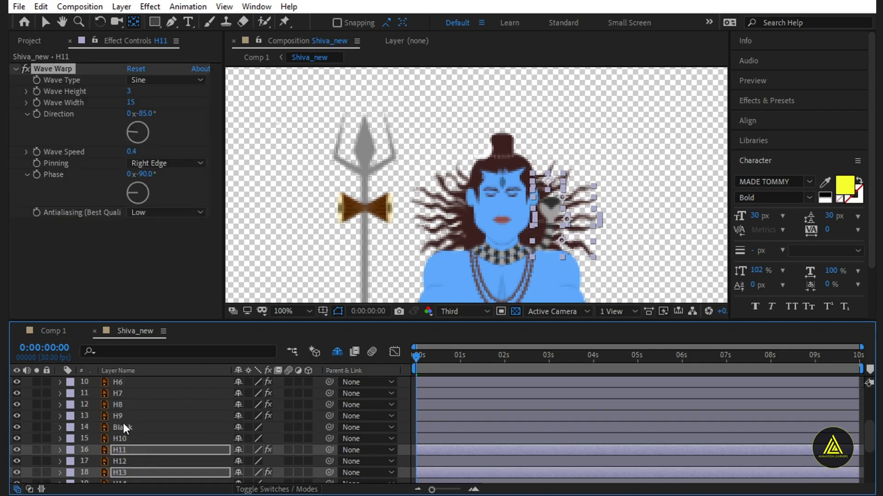
pyautogui.scroll(3, 123, 422)
pyautogui.click(124, 427)
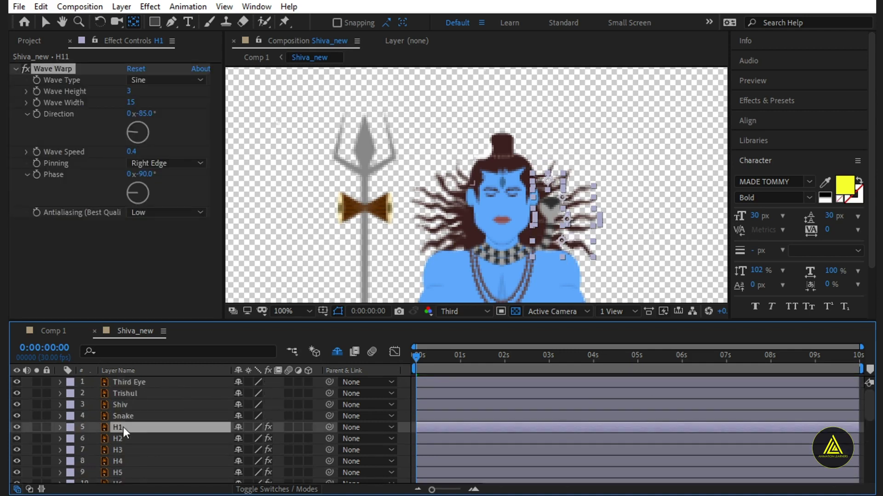
# Paste H1's Wave Warp onto hair layer H10 and preview it briefly
pyautogui.click(49, 67)
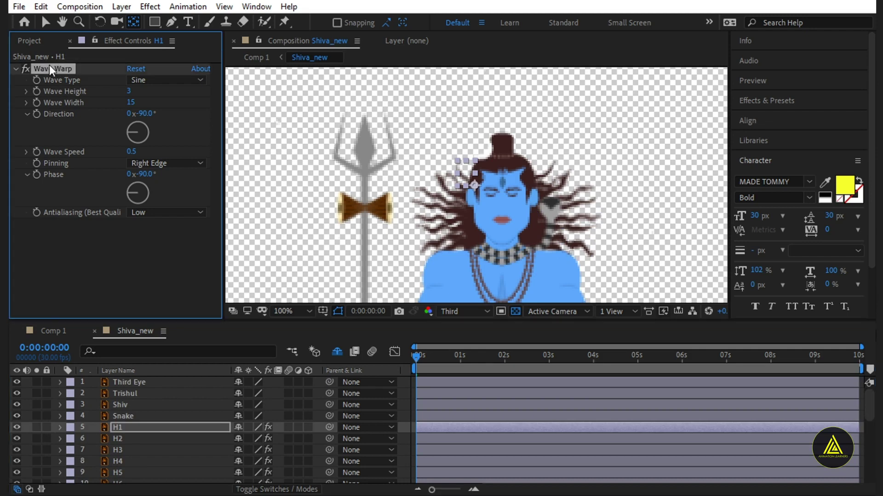
pyautogui.scroll(-3, 103, 423)
pyautogui.click(117, 438)
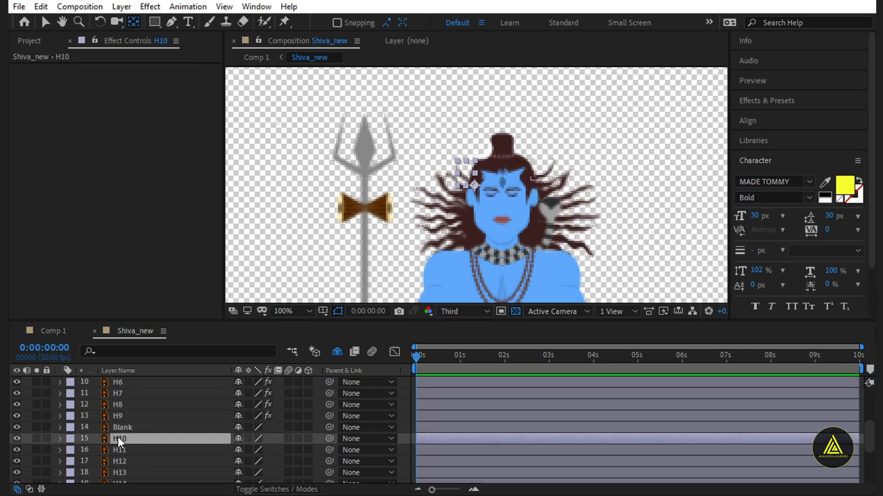
pyautogui.hotkey('ctrl', 'v')
pyautogui.press('space')
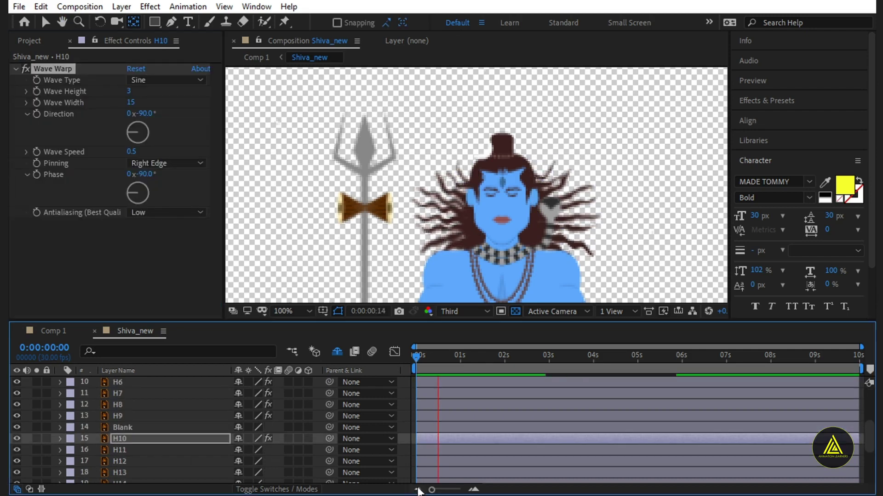
pyautogui.press('space')
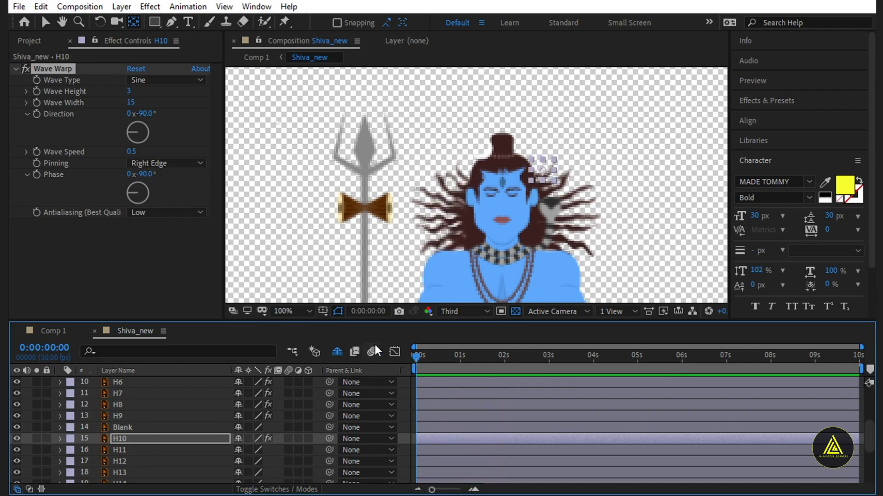
# Change H10's Wave Warp Direction to +90° and preview the motion
pyautogui.click(144, 113)
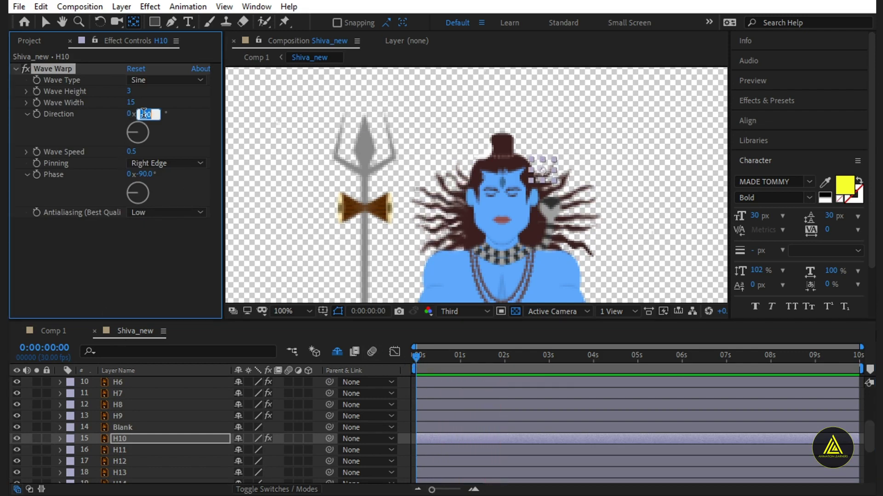
pyautogui.write('90')
pyautogui.press('Return')
pyautogui.press('space')
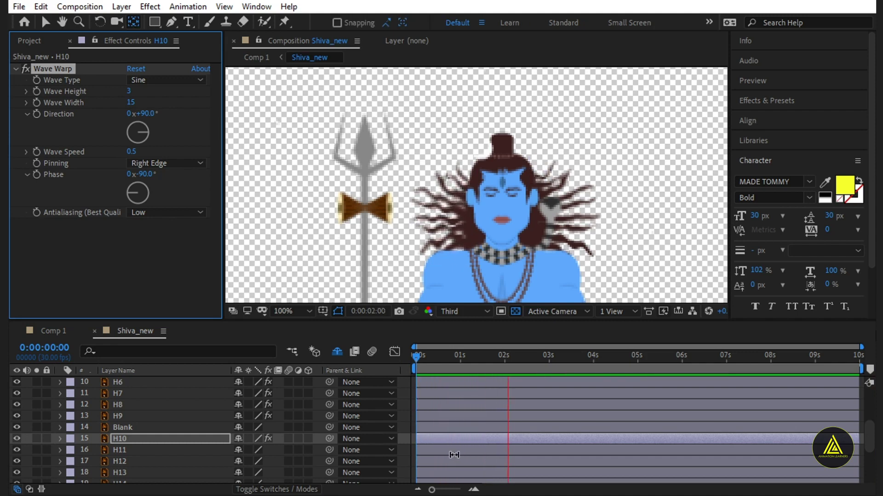
pyautogui.click(181, 396)
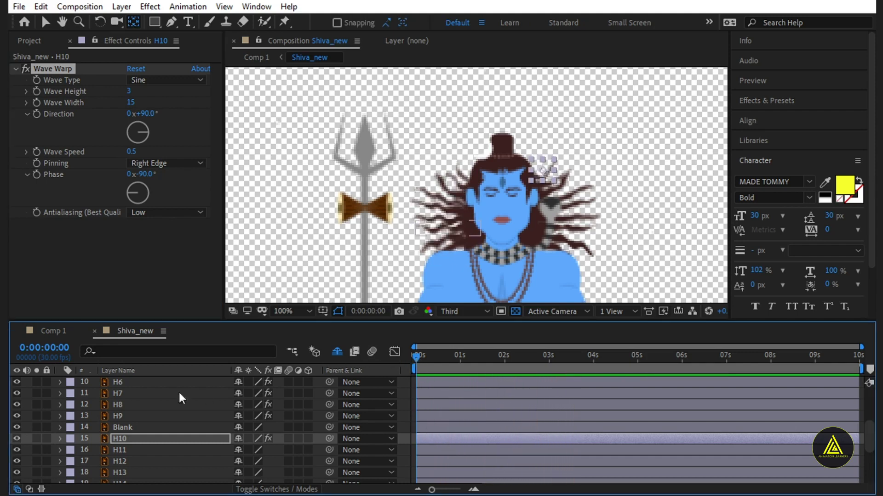
pyautogui.scroll(2, 112, 411)
# Paste H2's Wave Warp effect onto hair layer H11
pyautogui.scroll(2, 111, 411)
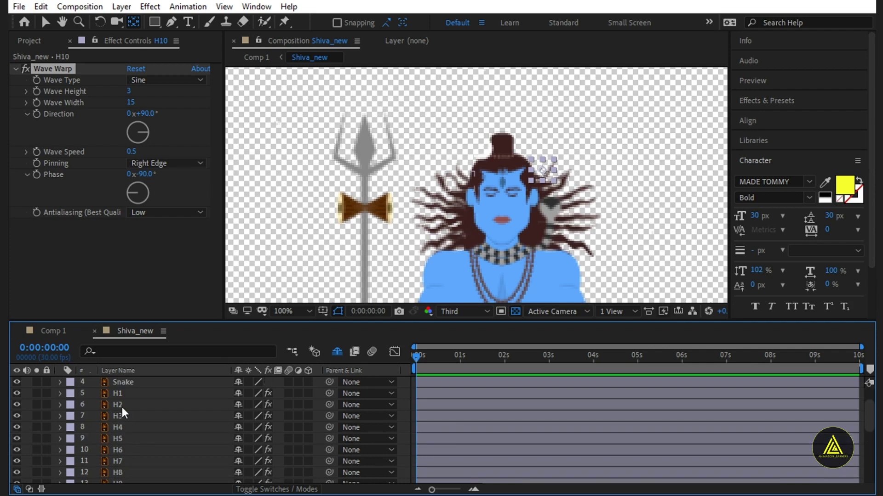
pyautogui.click(120, 404)
pyautogui.click(59, 69)
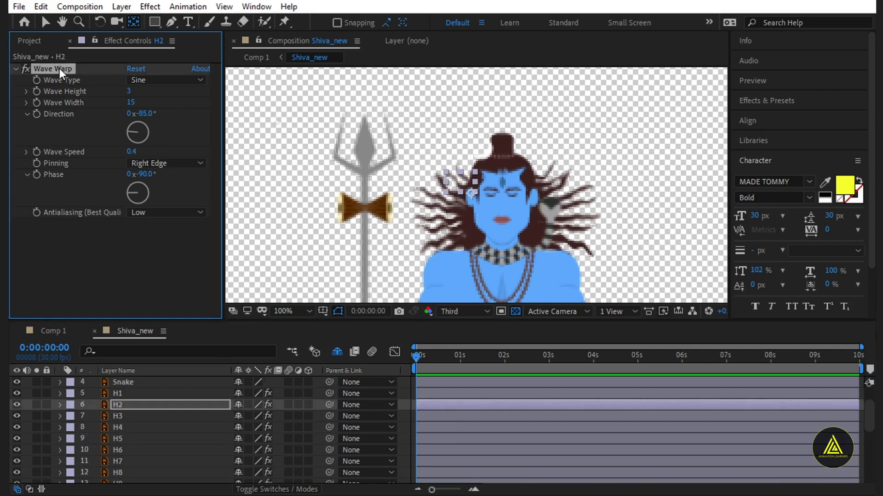
pyautogui.scroll(-3, 112, 450)
pyautogui.scroll(-1, 110, 446)
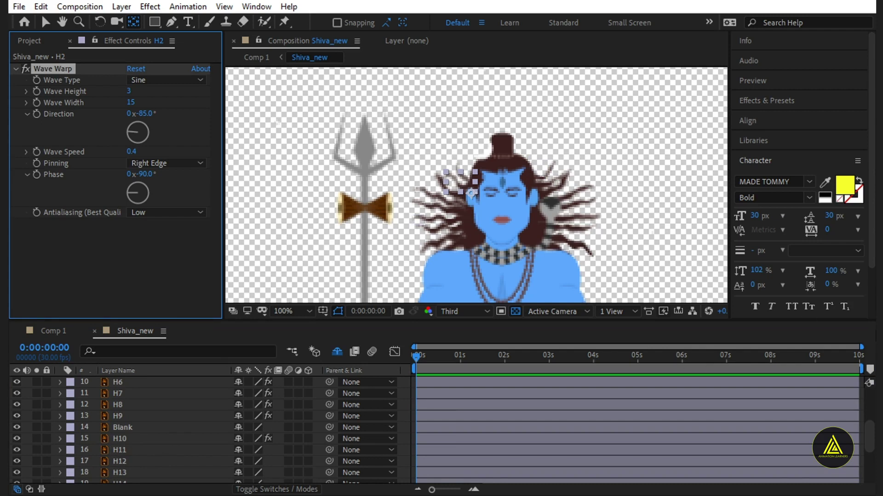
pyautogui.click(118, 448)
pyautogui.hotkey('ctrl', 'v')
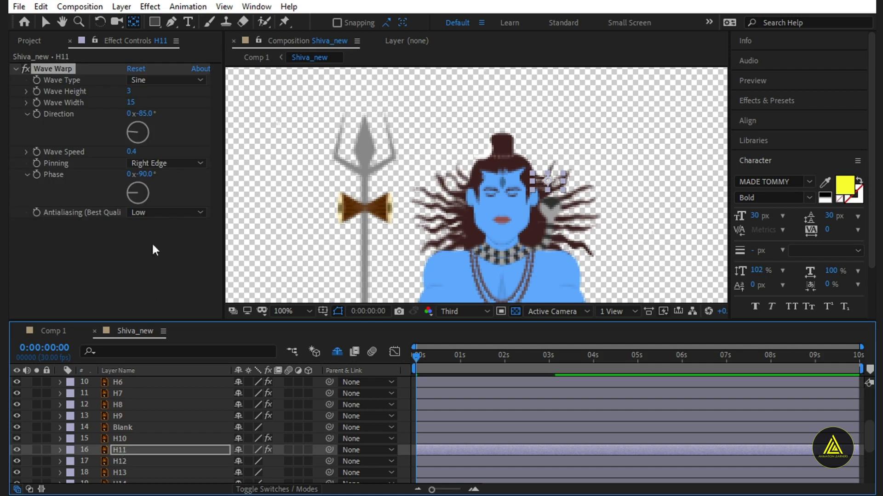
# Set H11's Wave Warp Direction to +85° and preview the hair motion
pyautogui.click(146, 115)
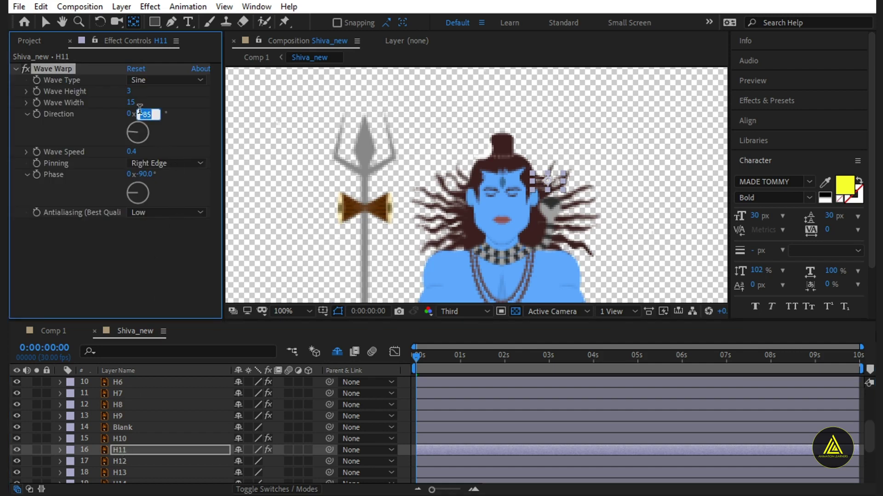
pyautogui.write('85')
pyautogui.press('Return')
pyautogui.press('space')
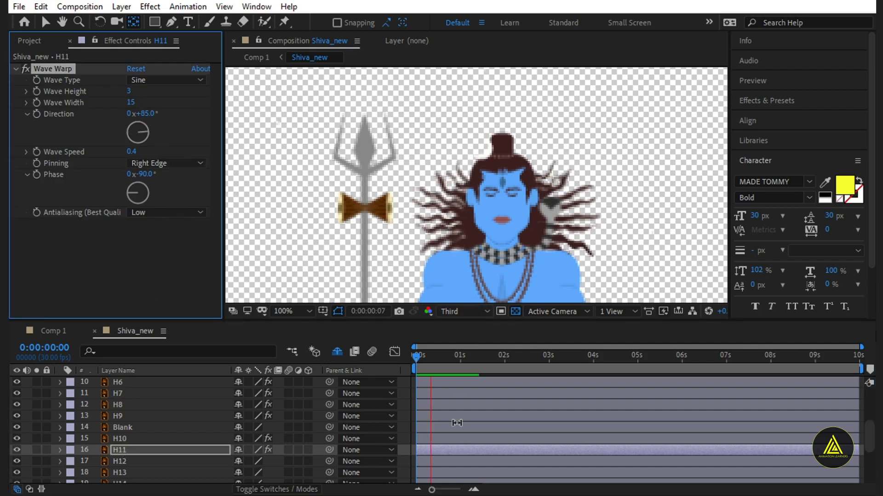
pyautogui.click(415, 357)
pyautogui.click(125, 439)
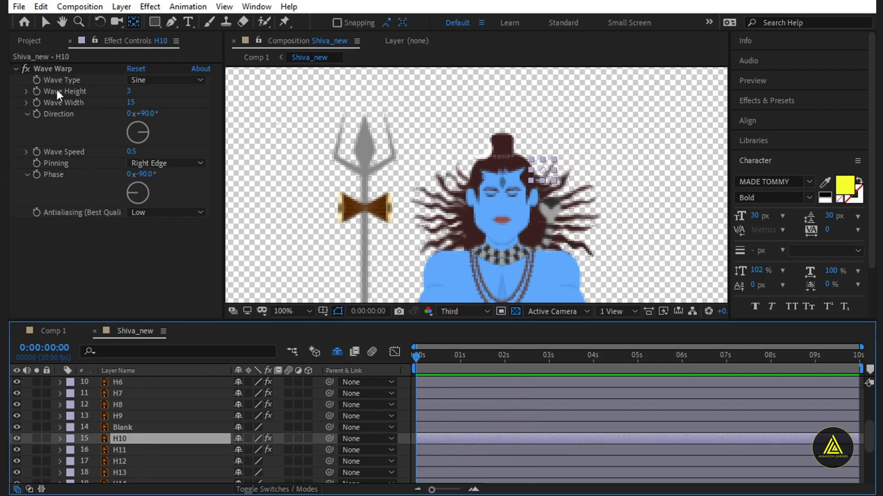
# Paste H10's Wave Warp effect onto hair layers H12, H14, H16 and H18
pyautogui.click(50, 69)
pyautogui.scroll(-1, 101, 409)
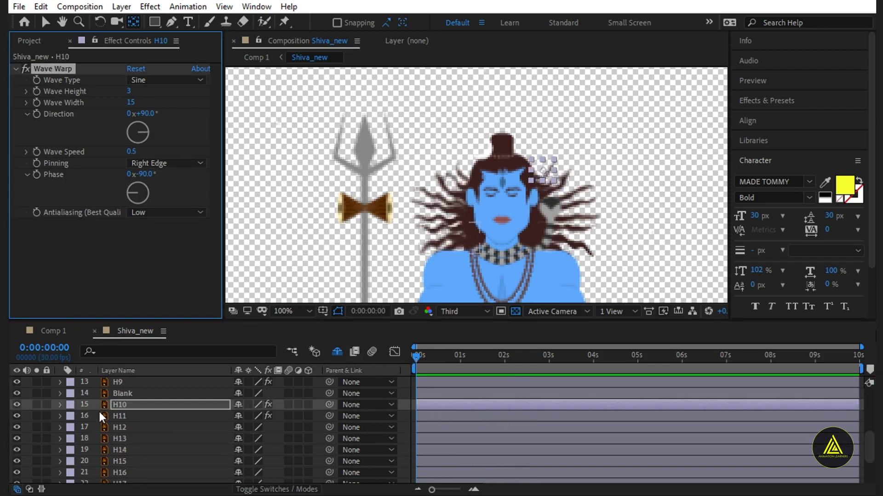
pyautogui.click(113, 426)
pyautogui.scroll(-1, 115, 429)
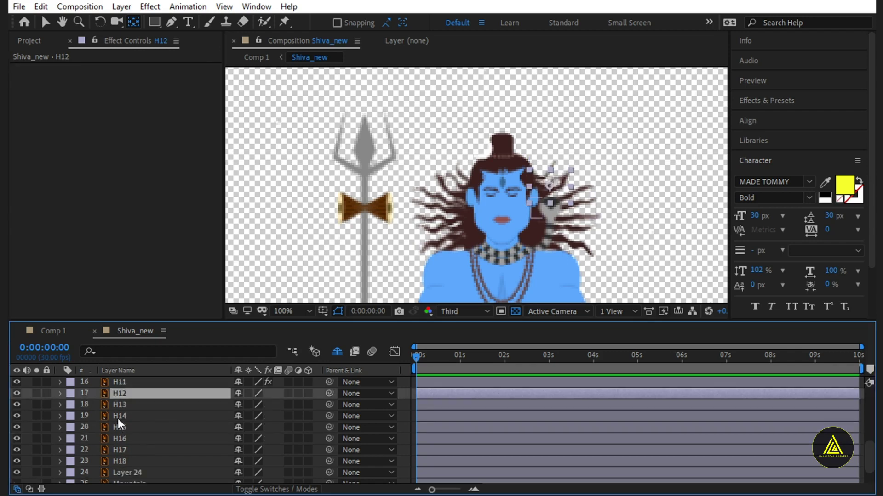
pyautogui.keyDown('ctrl'); pyautogui.click(118, 417); pyautogui.keyUp('ctrl')
pyautogui.keyDown('ctrl'); pyautogui.click(119, 440); pyautogui.keyUp('ctrl')
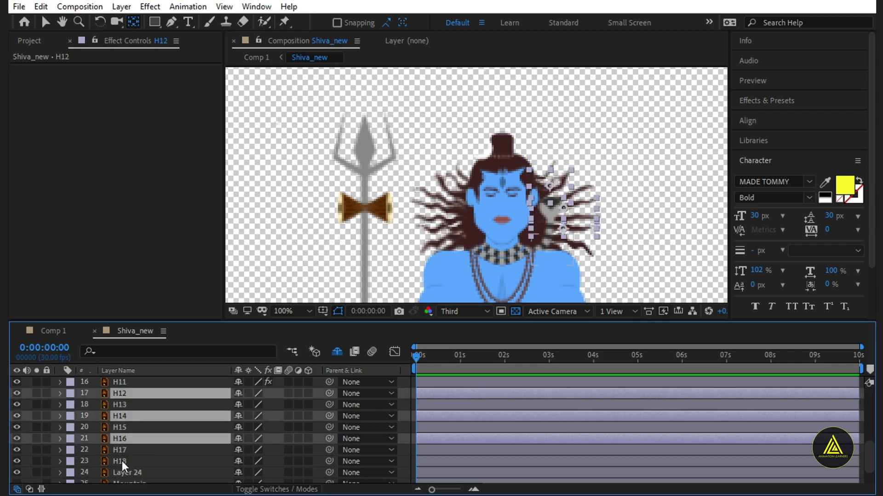
pyautogui.keyDown('ctrl'); pyautogui.click(123, 462); pyautogui.keyUp('ctrl')
pyautogui.hotkey('ctrl', 'v')
# Paste H11's Wave Warp onto H13, H15 and H17, then preview the waving hair
pyautogui.scroll(1, 126, 456)
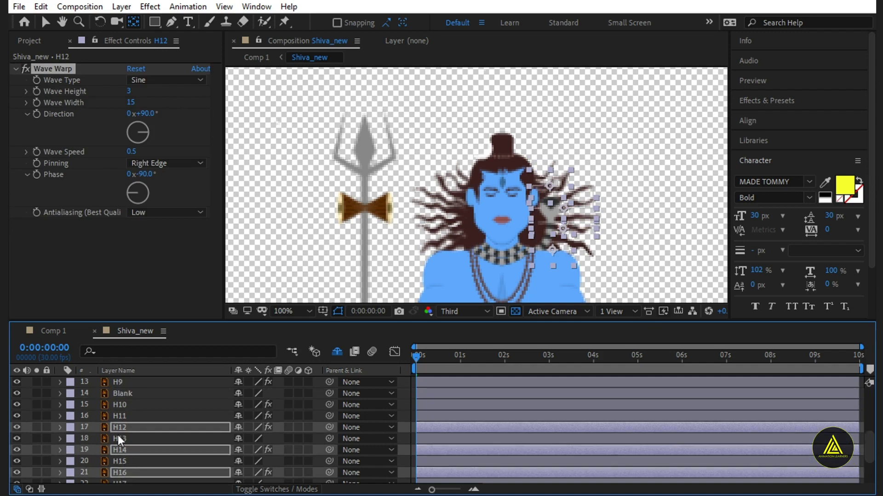
pyautogui.click(120, 417)
pyautogui.click(49, 69)
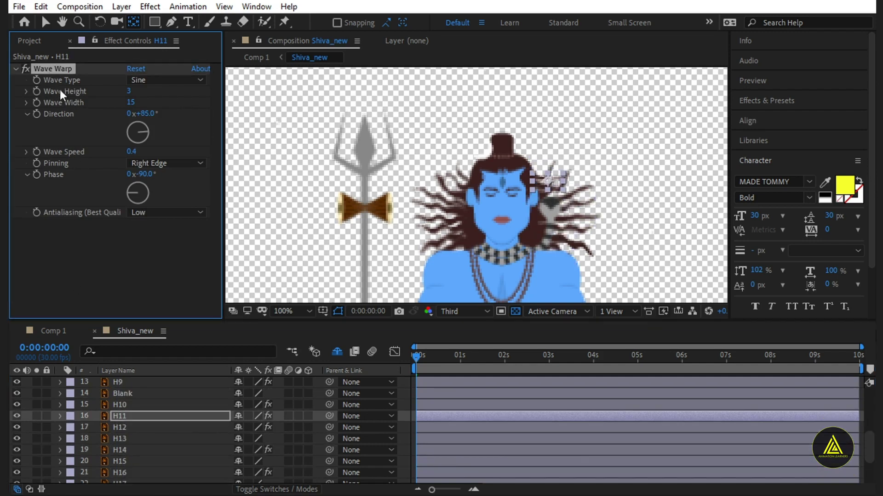
pyautogui.click(119, 438)
pyautogui.scroll(-1, 120, 439)
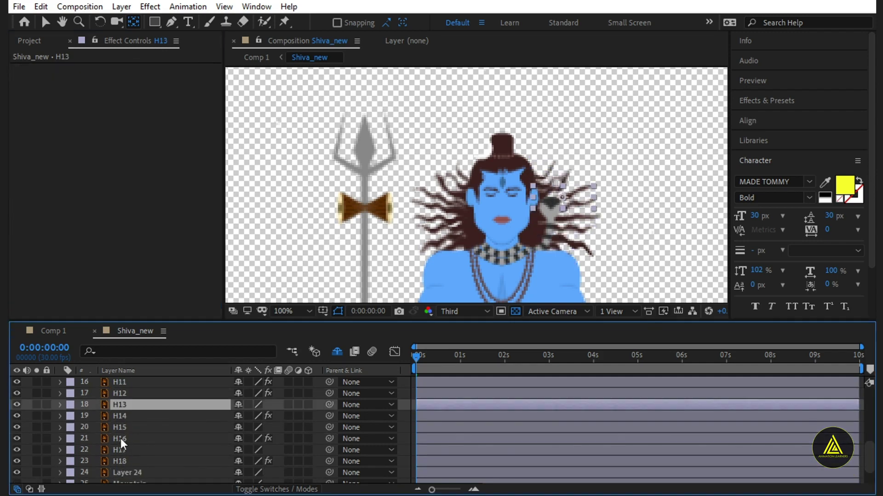
pyautogui.keyDown('ctrl'); pyautogui.click(120, 430); pyautogui.keyUp('ctrl')
pyautogui.keyDown('ctrl'); pyautogui.click(120, 452); pyautogui.keyUp('ctrl')
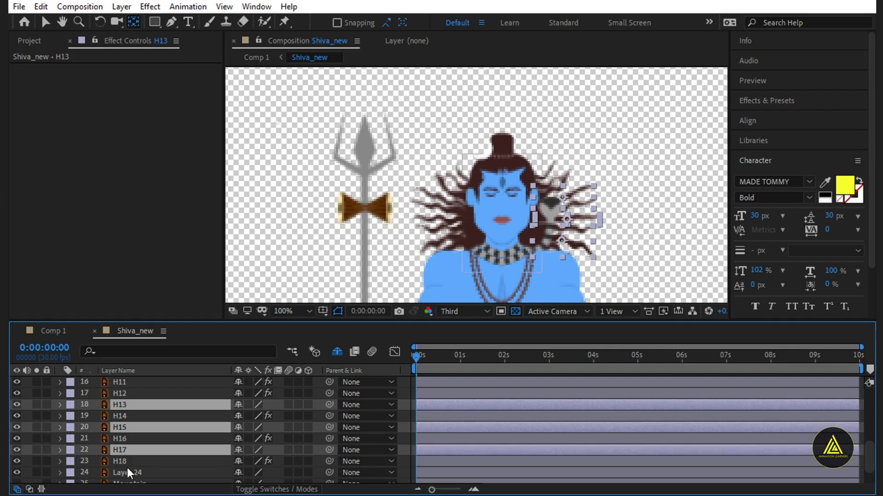
pyautogui.hotkey('ctrl', 'v')
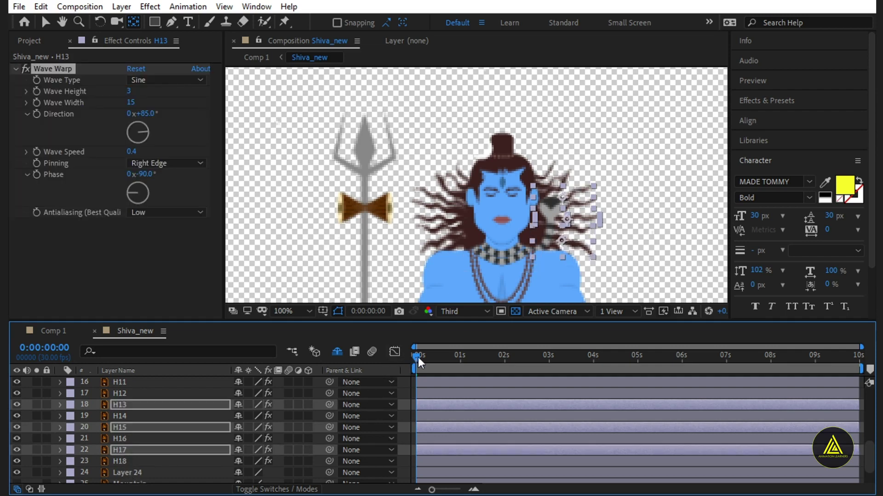
pyautogui.press('space')
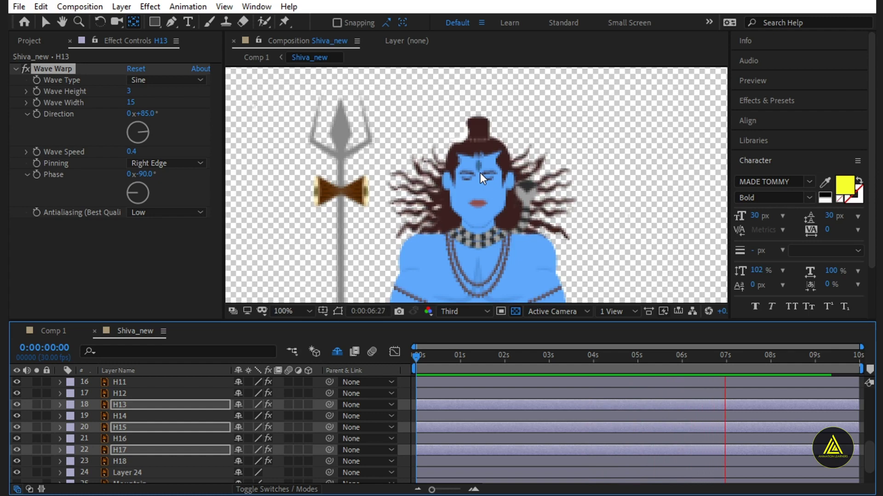
pyautogui.click(417, 355)
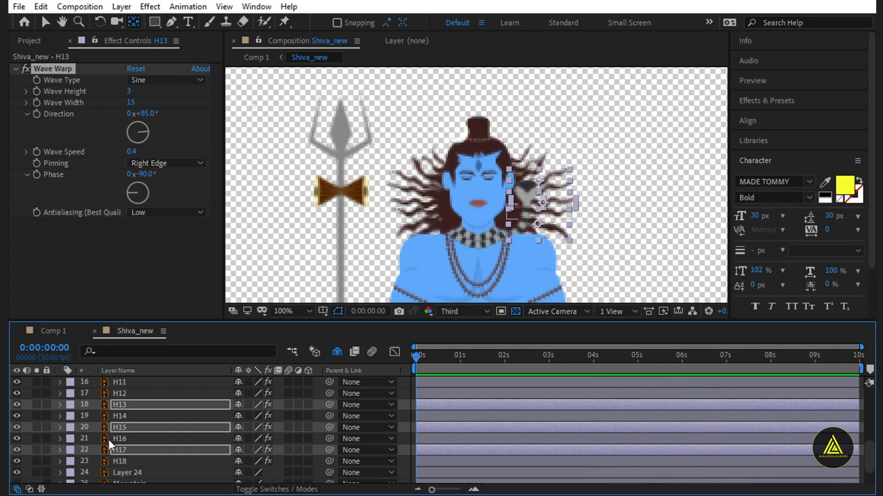
# Select all layers, then deselect every one except Third Eye, Trishul and Shiv
pyautogui.scroll(3, 109, 440)
pyautogui.hotkey('ctrl', 'a')
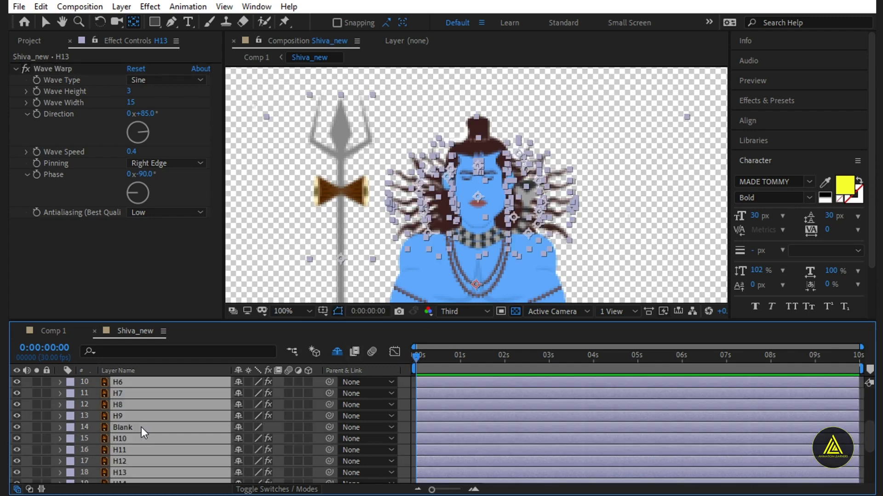
pyautogui.scroll(2, 141, 427)
pyautogui.scroll(1, 141, 426)
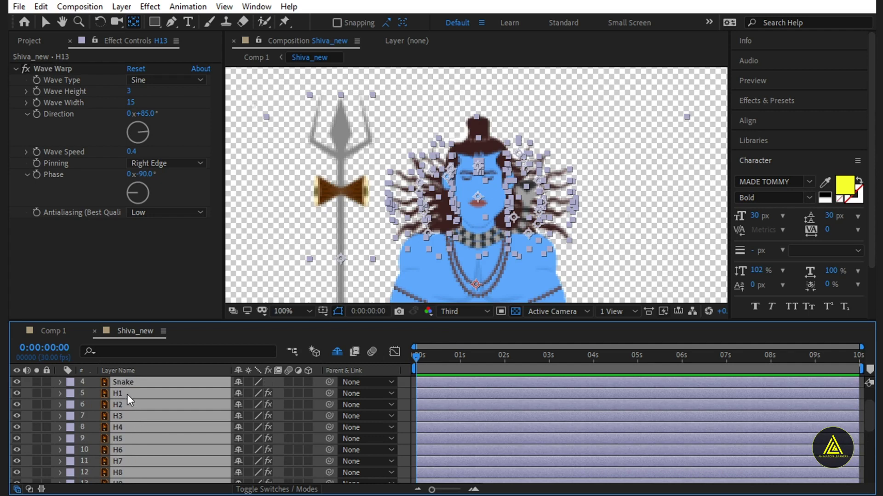
pyautogui.keyDown('ctrl'); pyautogui.click(127, 394); pyautogui.keyUp('ctrl')
pyautogui.keyDown('ctrl'); pyautogui.click(127, 404); pyautogui.keyUp('ctrl')
pyautogui.keyDown('ctrl'); pyautogui.click(128, 416); pyautogui.keyUp('ctrl')
pyautogui.keyDown('ctrl'); pyautogui.click(128, 428); pyautogui.keyUp('ctrl')
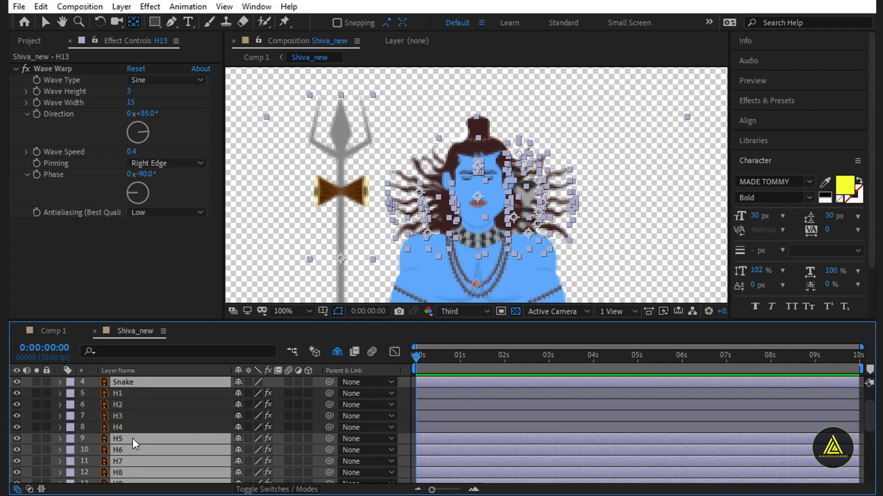
pyautogui.scroll(-2, 132, 438)
pyautogui.keyDown('ctrl'); pyautogui.click(130, 405); pyautogui.keyUp('ctrl')
pyautogui.keyDown('ctrl'); pyautogui.click(129, 416); pyautogui.keyUp('ctrl')
pyautogui.keyDown('ctrl'); pyautogui.click(129, 429); pyautogui.keyUp('ctrl')
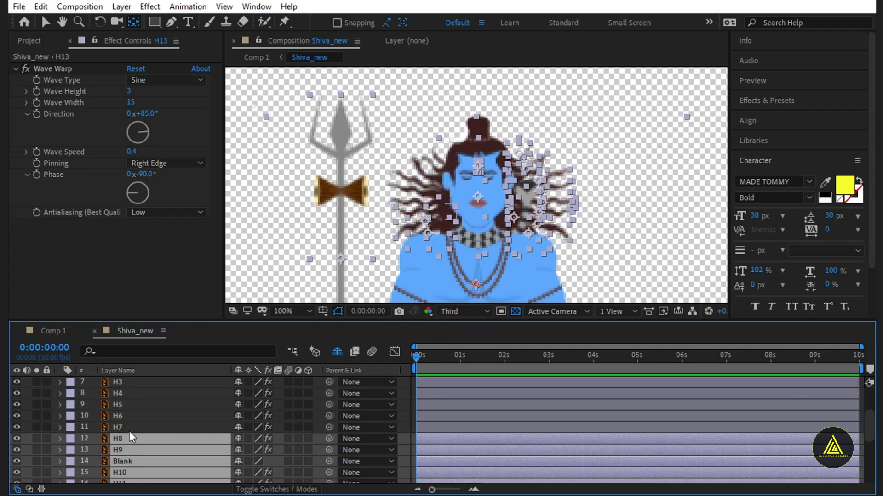
pyautogui.keyDown('ctrl'); pyautogui.click(129, 439); pyautogui.keyUp('ctrl')
pyautogui.keyDown('ctrl'); pyautogui.click(131, 450); pyautogui.keyUp('ctrl')
pyautogui.scroll(-2, 134, 455)
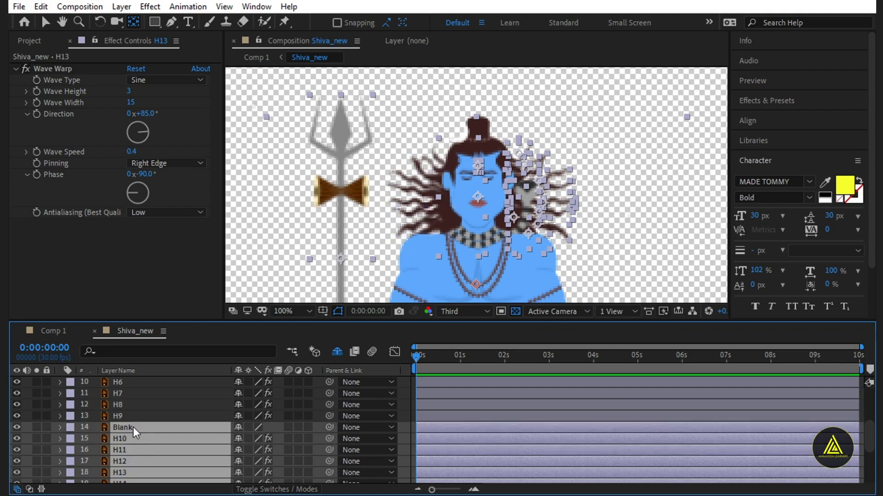
pyautogui.keyDown('ctrl'); pyautogui.click(134, 427); pyautogui.keyUp('ctrl')
pyautogui.keyDown('ctrl'); pyautogui.click(132, 439); pyautogui.keyUp('ctrl')
pyautogui.keyDown('ctrl'); pyautogui.click(131, 450); pyautogui.keyUp('ctrl')
pyautogui.scroll(-4, 133, 448)
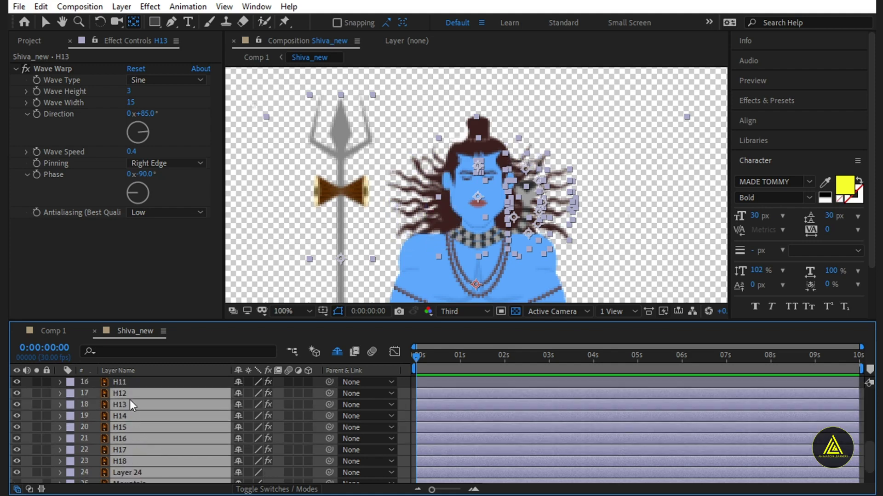
pyautogui.keyDown('ctrl'); pyautogui.click(129, 396); pyautogui.keyUp('ctrl')
pyautogui.keyDown('ctrl'); pyautogui.click(131, 406); pyautogui.keyUp('ctrl')
pyautogui.keyDown('ctrl'); pyautogui.click(133, 417); pyautogui.keyUp('ctrl')
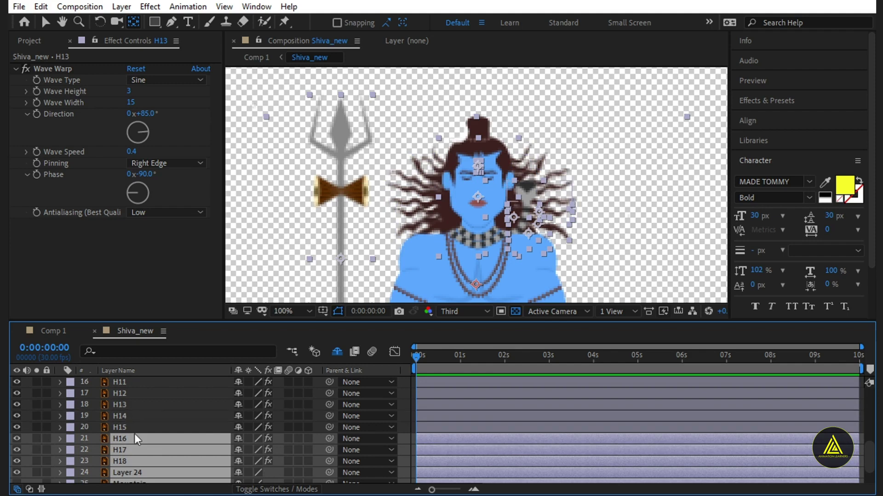
pyautogui.keyDown('ctrl'); pyautogui.click(135, 438); pyautogui.keyUp('ctrl')
pyautogui.keyDown('ctrl'); pyautogui.click(135, 451); pyautogui.keyUp('ctrl')
pyautogui.keyDown('ctrl'); pyautogui.click(136, 462); pyautogui.keyUp('ctrl')
pyautogui.keyDown('ctrl'); pyautogui.click(137, 473); pyautogui.keyUp('ctrl')
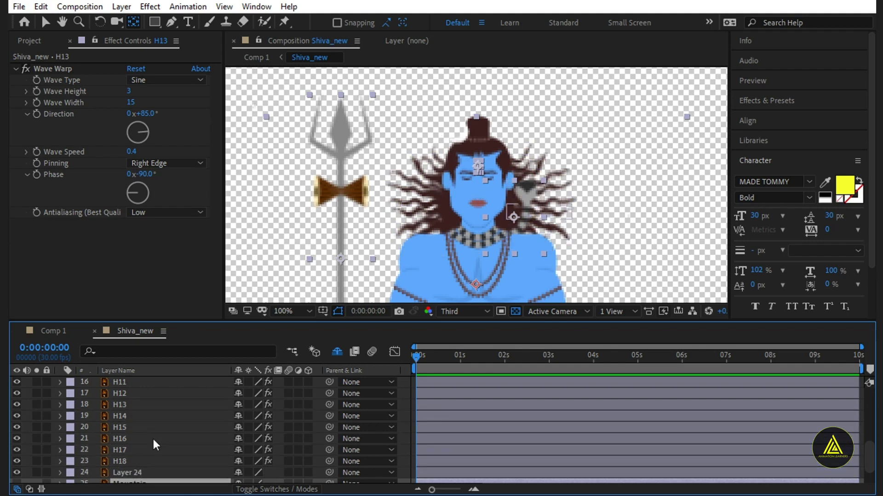
pyautogui.scroll(-2, 150, 442)
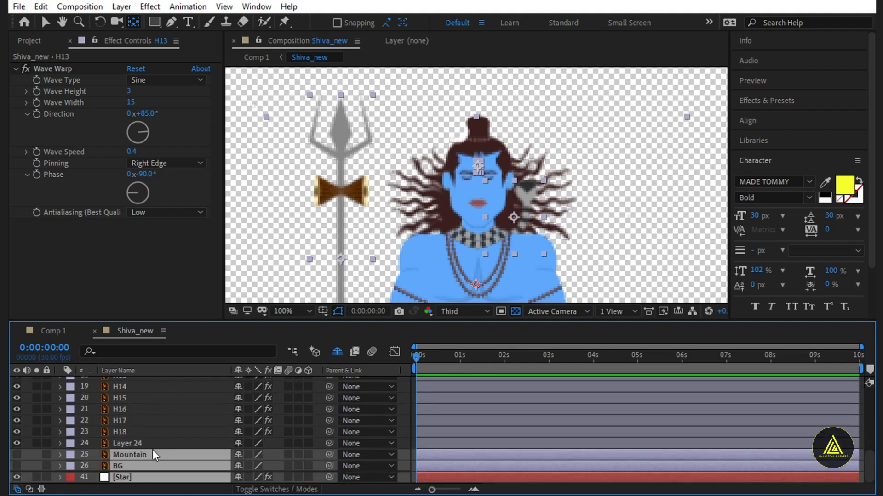
pyautogui.scroll(3, 153, 444)
pyautogui.scroll(3, 153, 442)
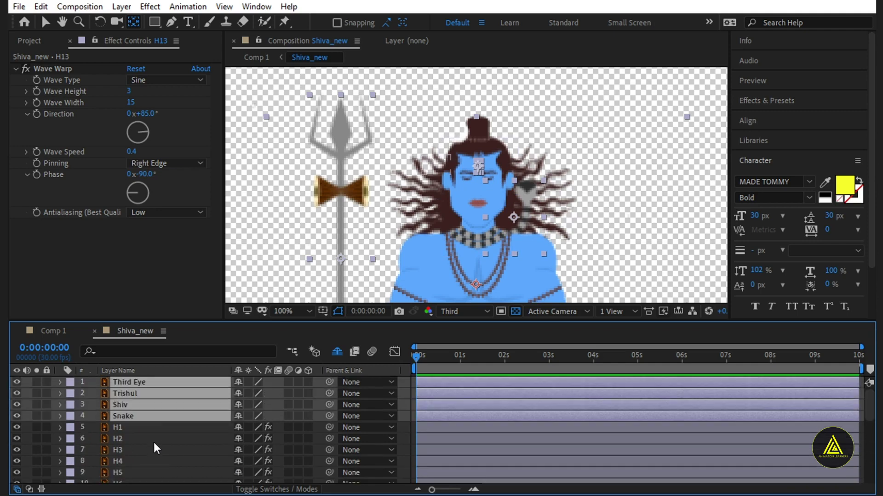
pyautogui.keyDown('ctrl'); pyautogui.click(150, 417); pyautogui.keyUp('ctrl')
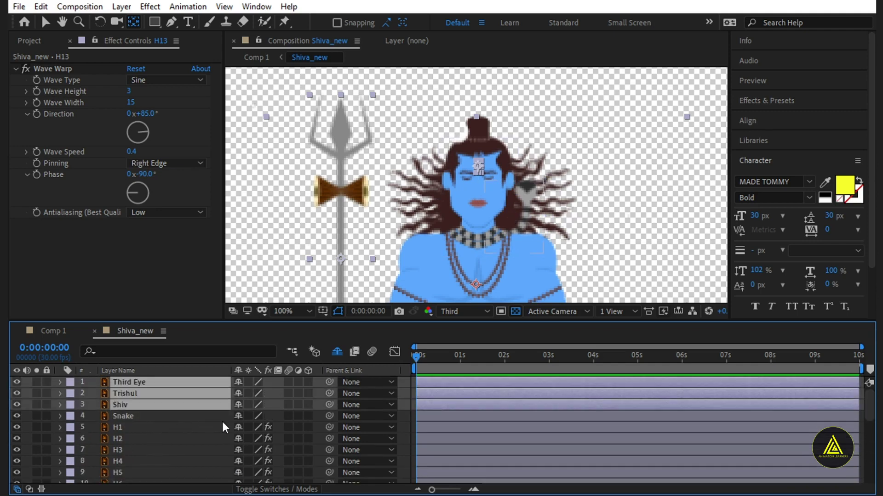
# Enable Continuously Rasterize on Third Eye, Trishul and Shiv, and preview the animation
pyautogui.click(248, 405)
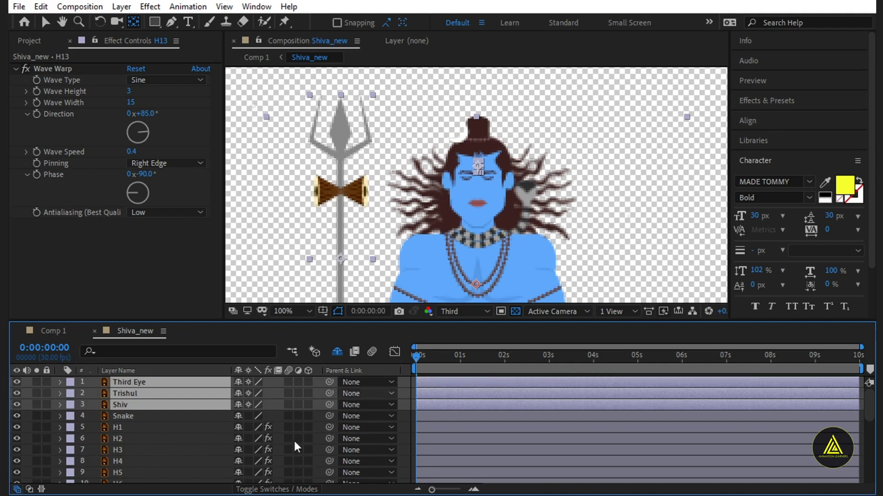
pyautogui.press('F2')
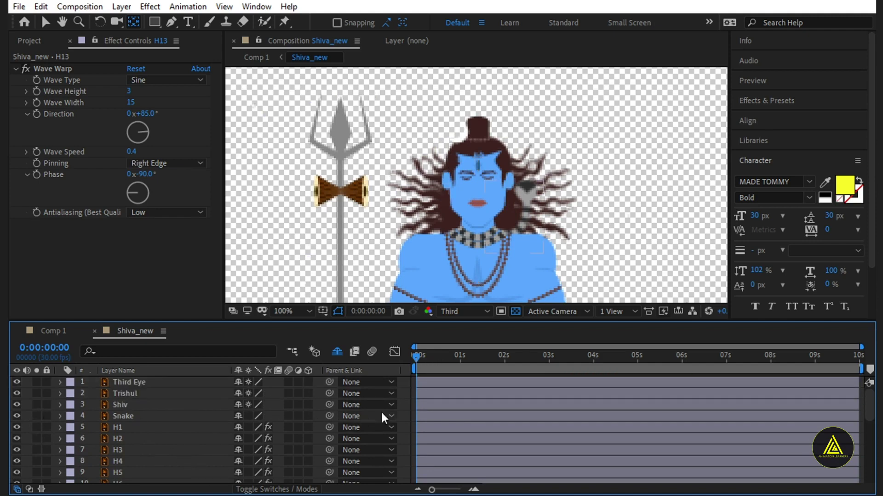
pyautogui.press('space')
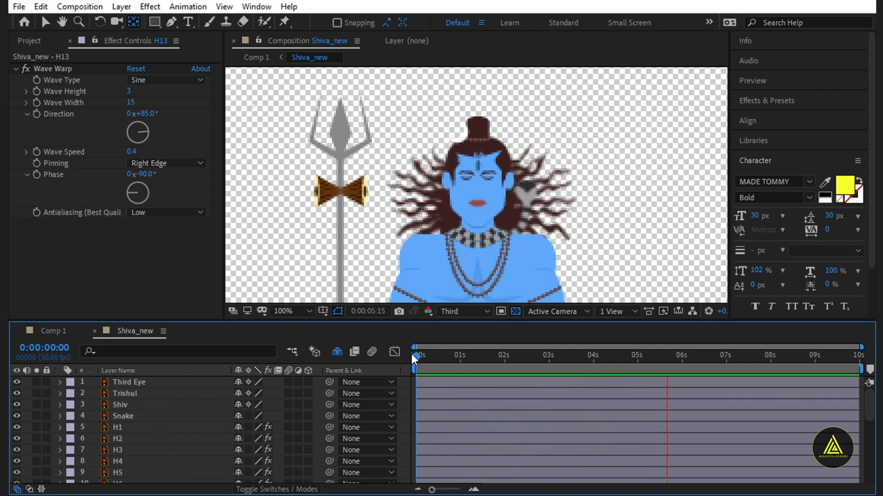
pyautogui.press('space')
pyautogui.click(140, 382)
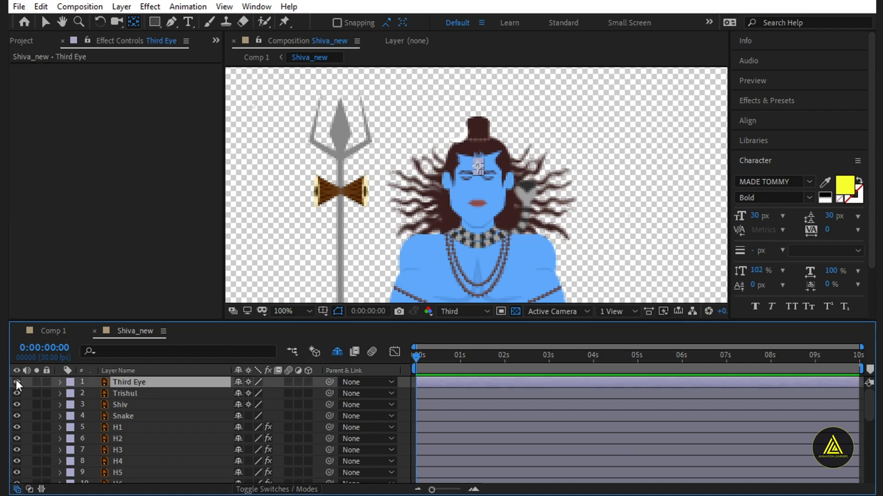
# Paste the copied Third Eye layer into Comp 1 above Shiva_new
pyautogui.click(51, 332)
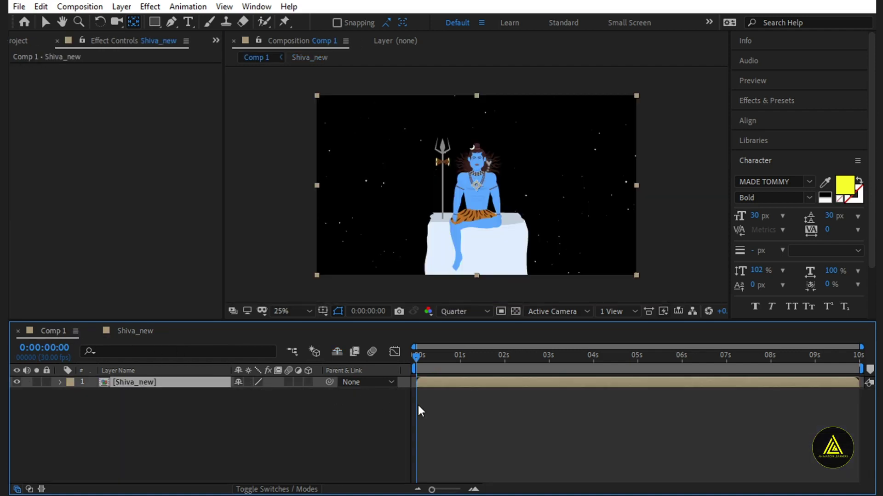
pyautogui.hotkey('ctrl', 'v')
pyautogui.scroll(6, 459, 143)
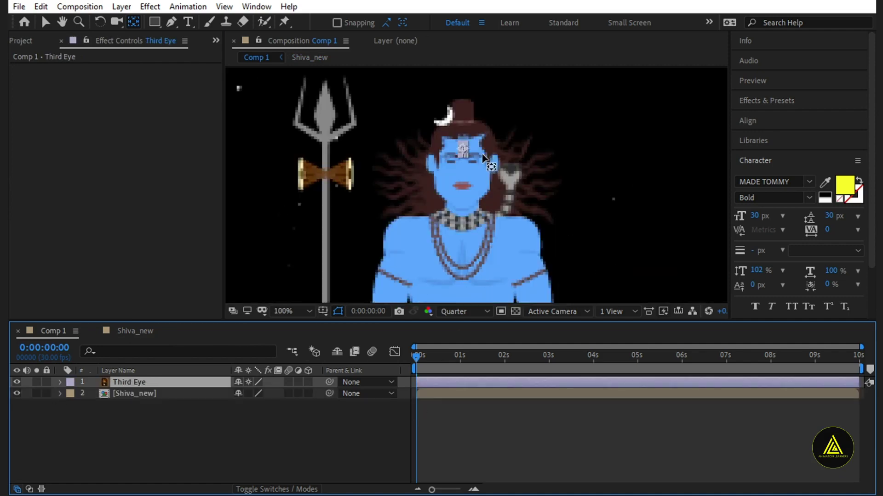
pyautogui.scroll(1, 466, 179)
pyautogui.scroll(1, 466, 182)
pyautogui.scroll(-1, 460, 193)
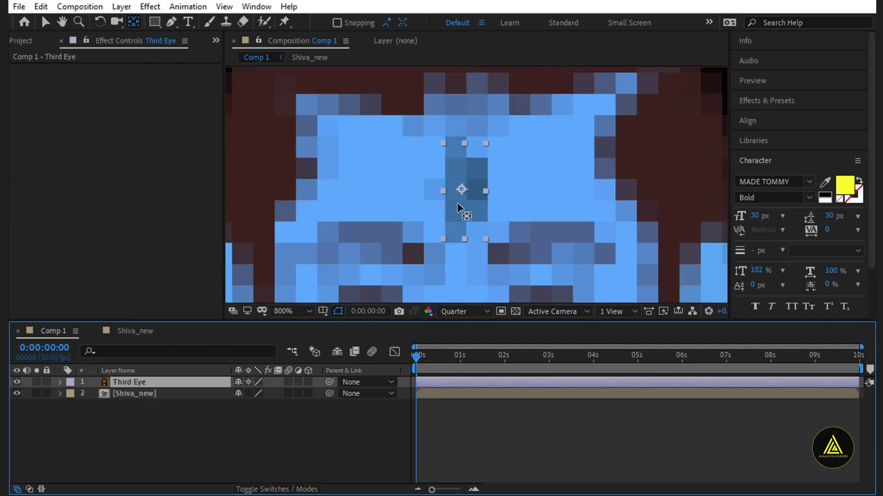
# Set the viewer resolution to Full and toggle Continuously Rasterize on Shiva_new on and off
pyautogui.click(463, 313)
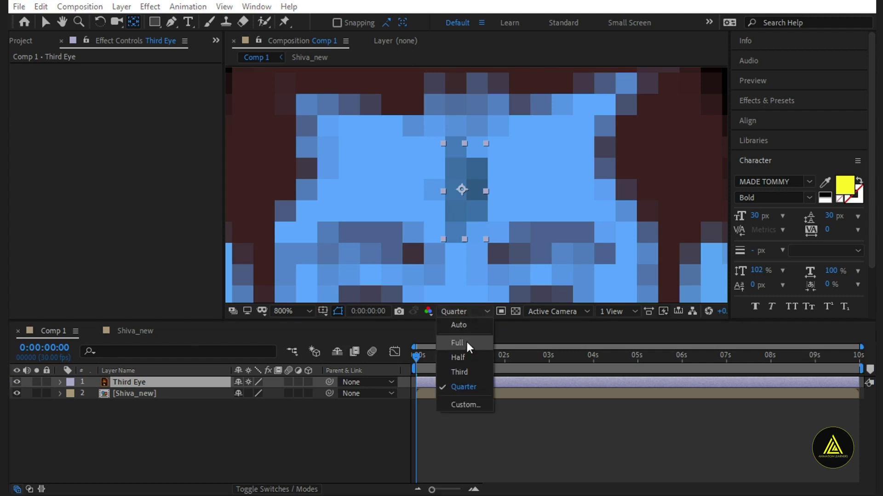
pyautogui.click(467, 343)
pyautogui.scroll(-1, 464, 187)
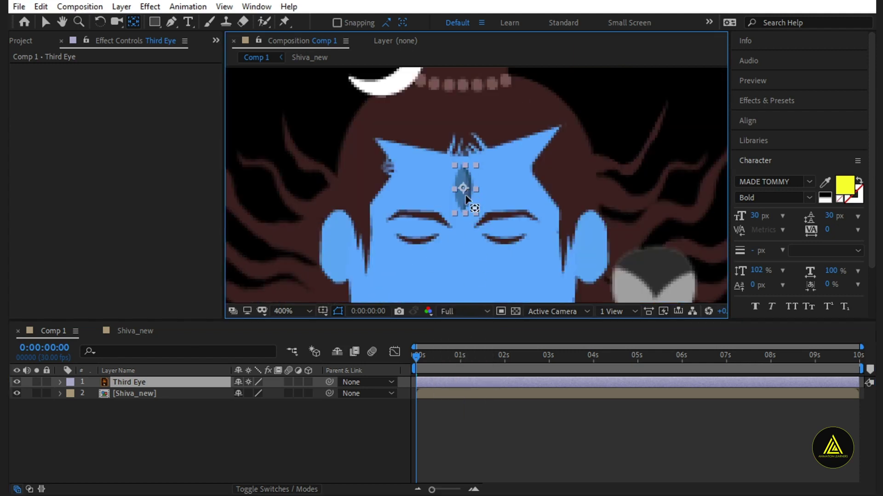
pyautogui.click(249, 394)
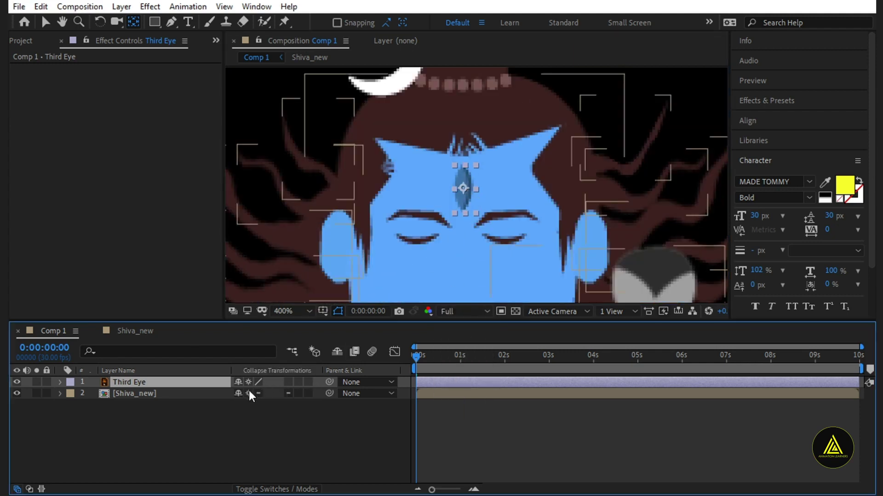
pyautogui.scroll(1, 472, 196)
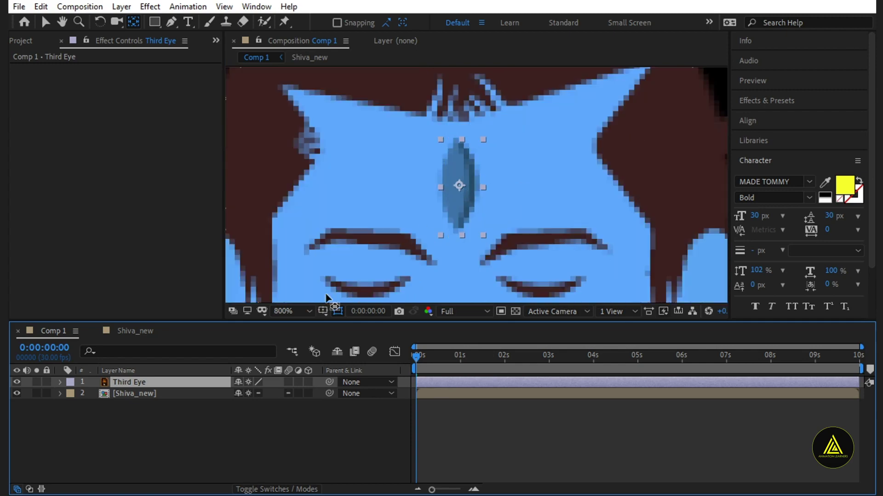
pyautogui.click(249, 394)
pyautogui.click(778, 162)
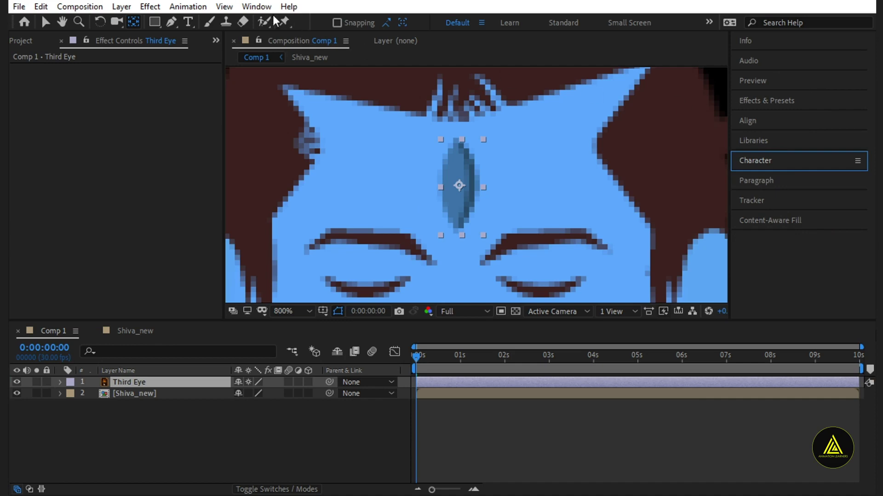
# Use the Move Anchor Point script to anchor Third Eye at its left edge, then reveal Scale
pyautogui.click(257, 7)
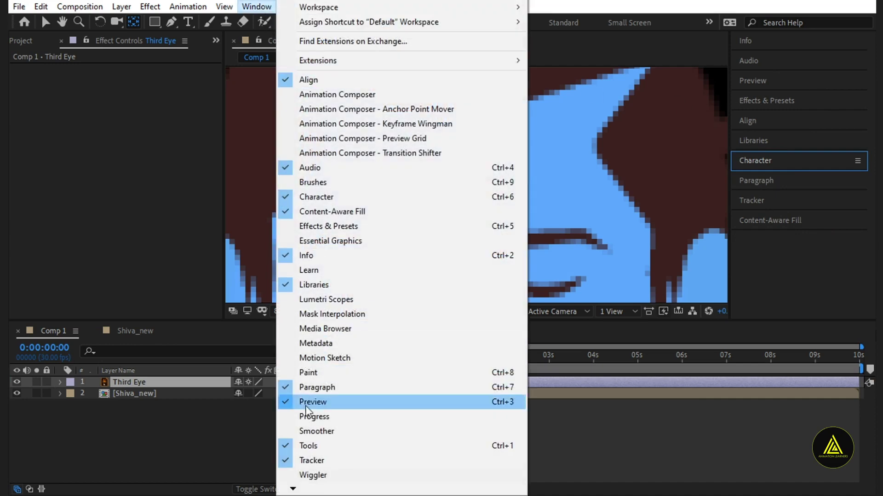
pyautogui.moveTo(293, 488)
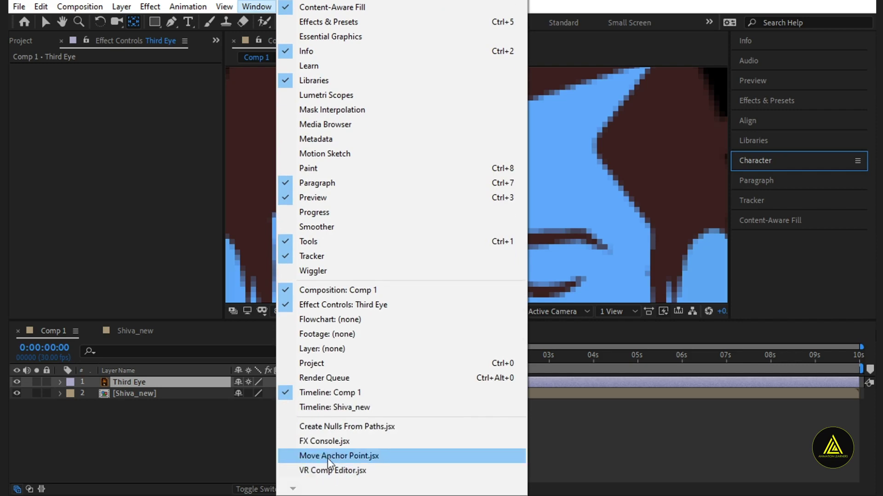
pyautogui.click(329, 457)
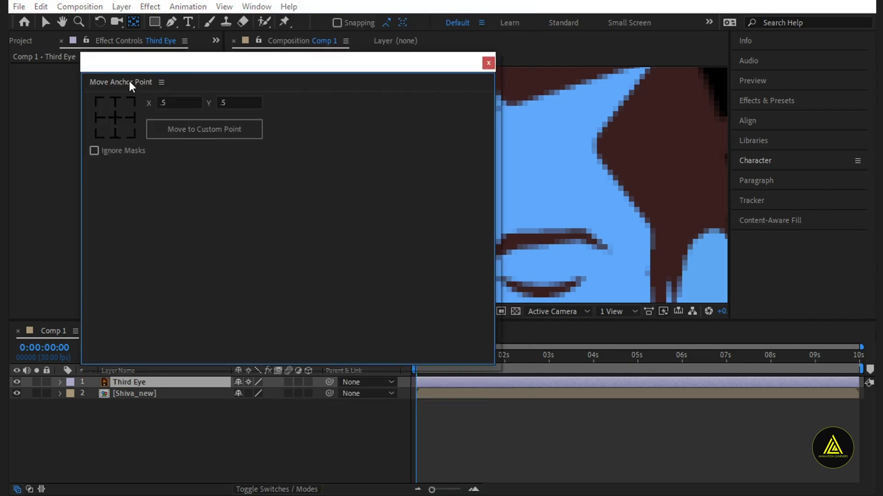
pyautogui.moveTo(129, 81); pyautogui.dragTo(750, 257)
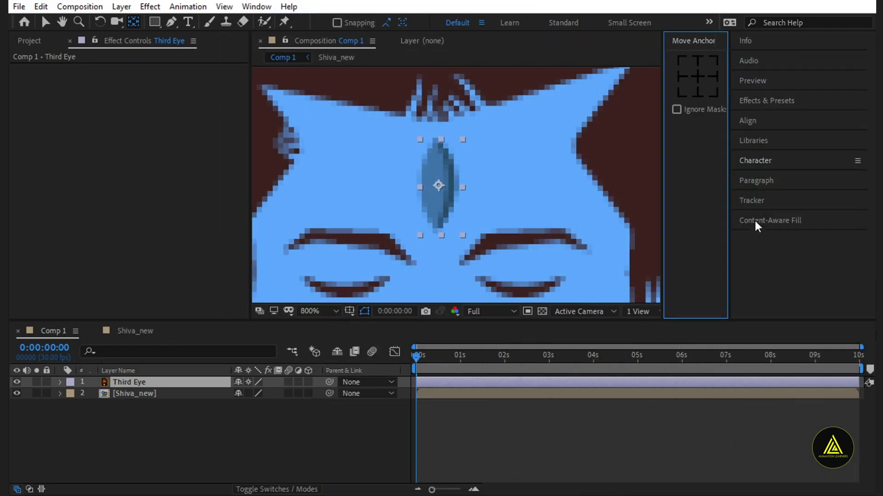
pyautogui.moveTo(676, 48); pyautogui.dragTo(781, 251)
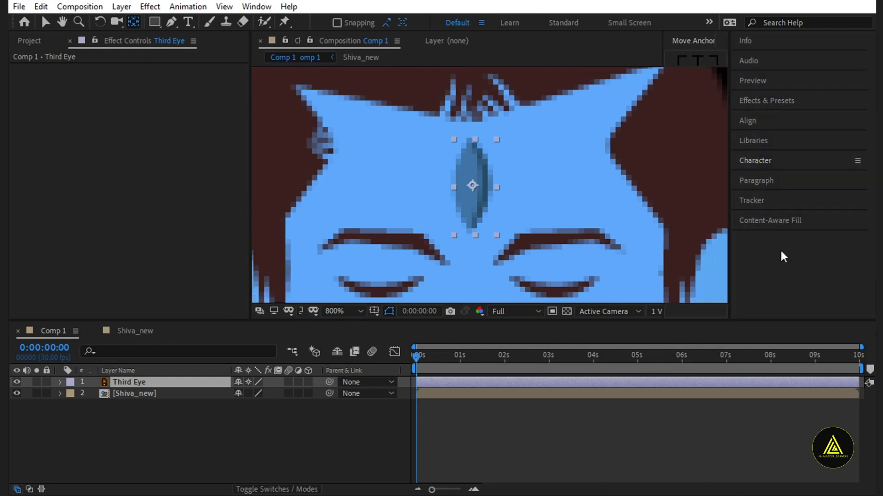
pyautogui.click(749, 275)
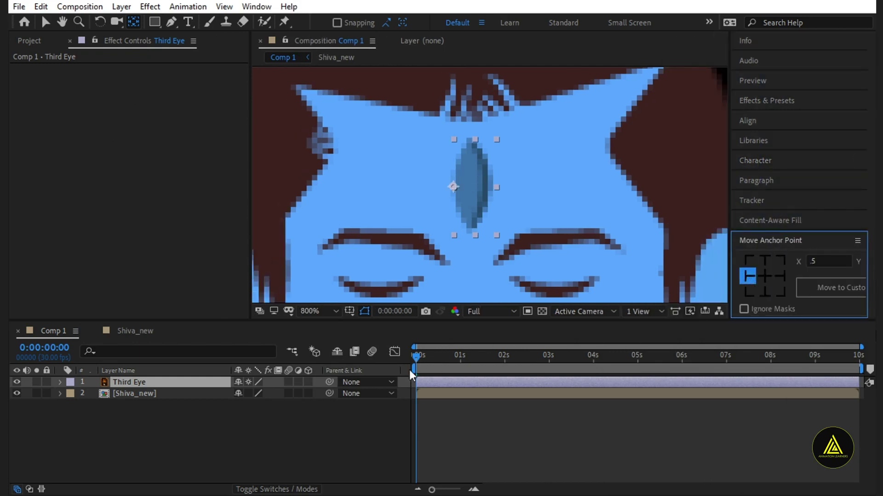
pyautogui.press('s')
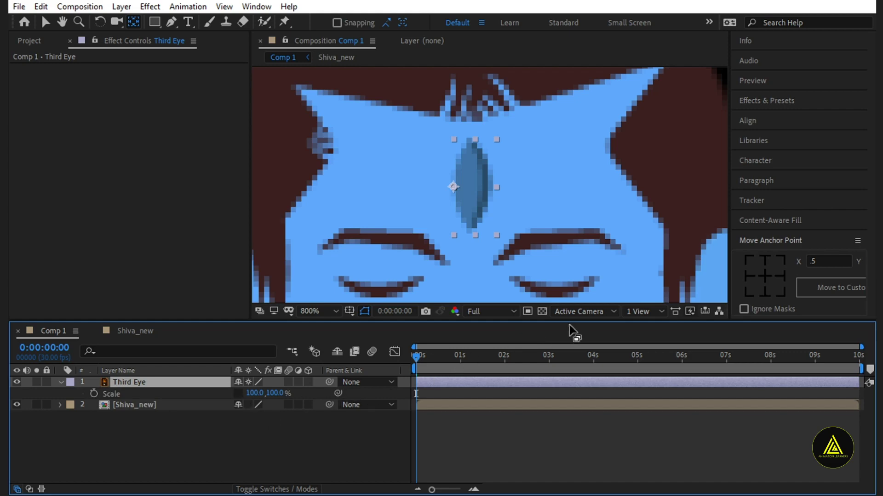
pyautogui.click(593, 358)
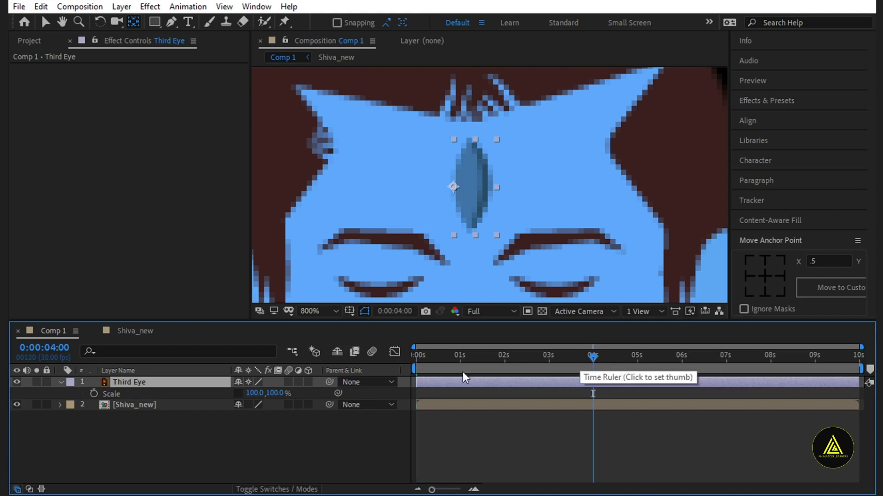
pyautogui.click(93, 394)
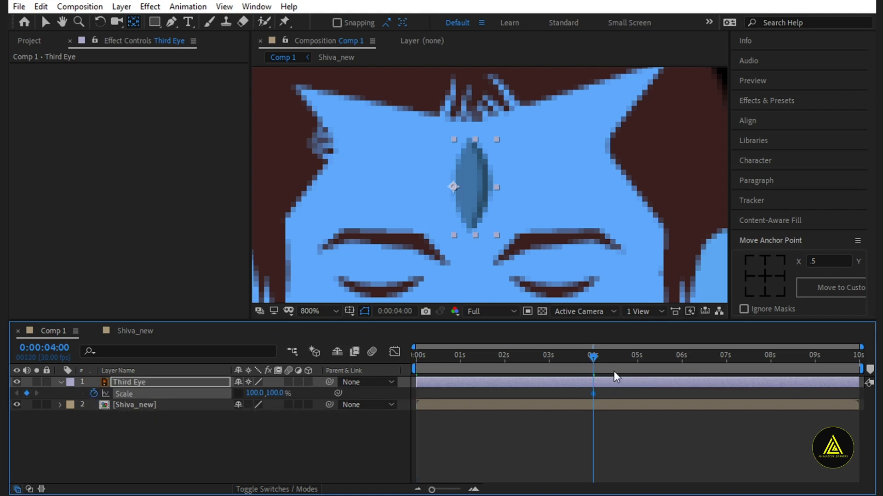
pyautogui.hotkey('shift', 'pagedown')
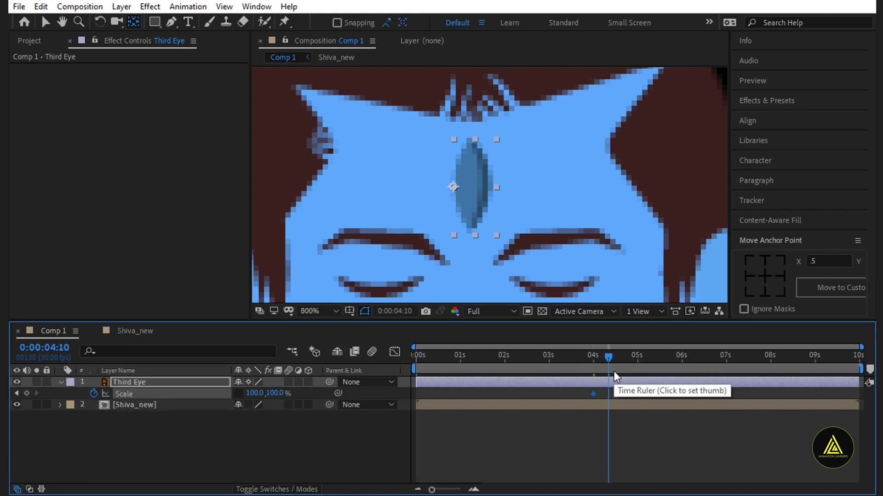
pyautogui.hotkey('shift', 'pagedown')
pyautogui.moveTo(255, 394); pyautogui.dragTo(201, 399)
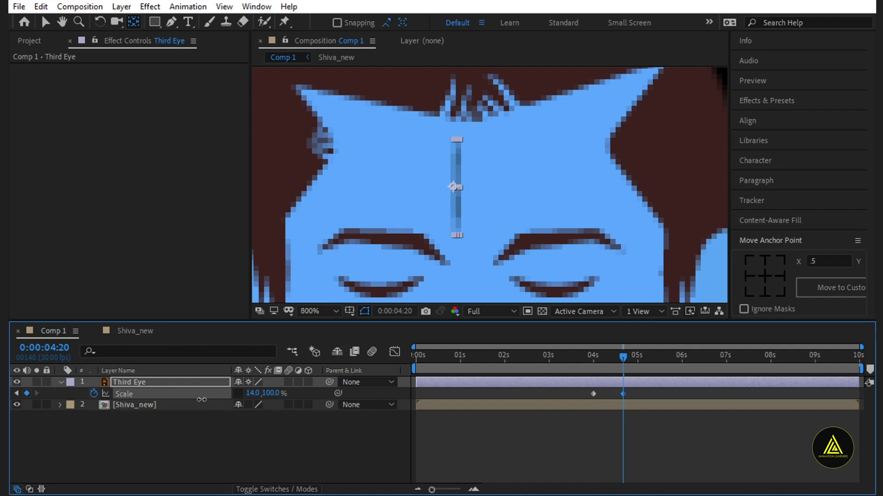
pyautogui.click(250, 394)
pyautogui.write('0')
pyautogui.press('Return')
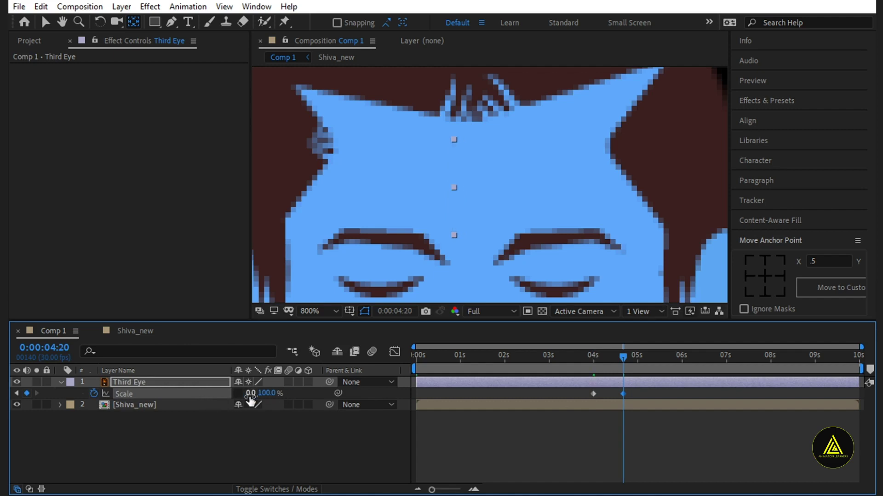
pyautogui.click(591, 355)
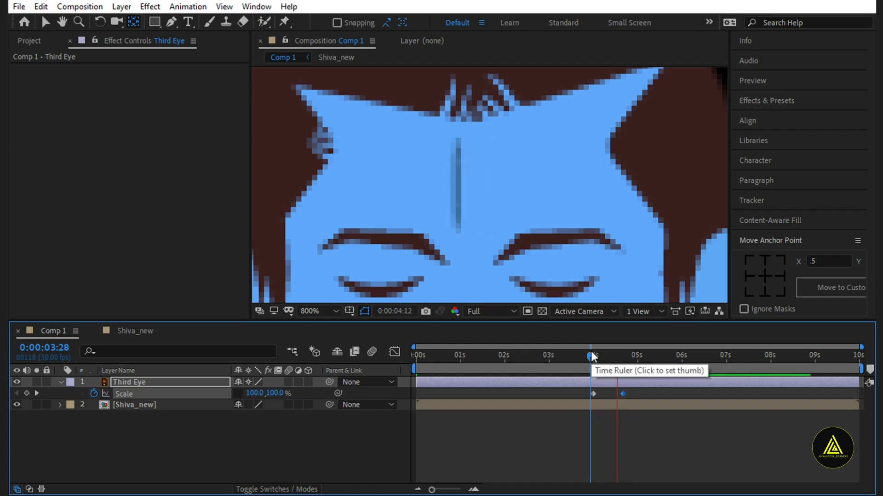
pyautogui.click(593, 356)
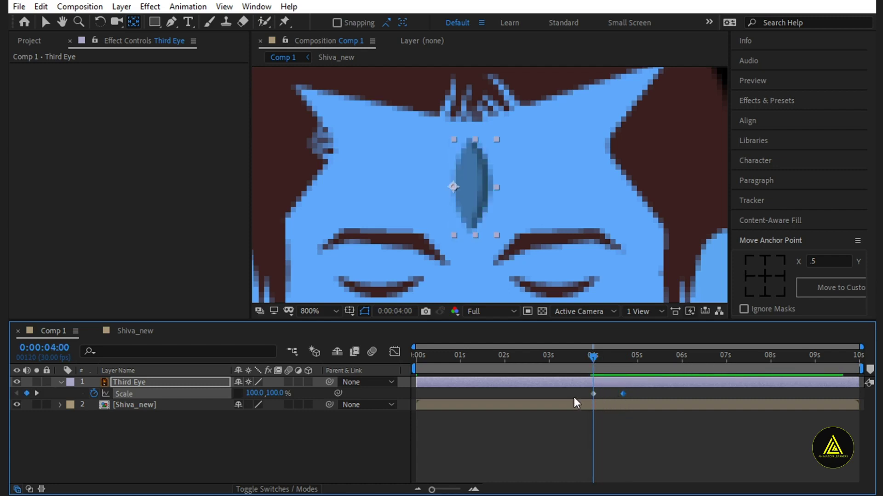
pyautogui.moveTo(574, 397); pyautogui.dragTo(639, 396)
pyautogui.press('Delete')
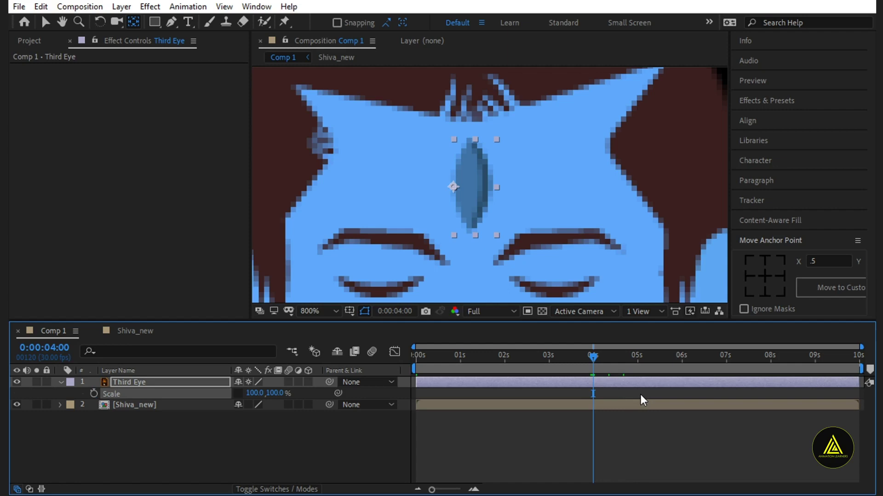
# With the Pen tool, place mask points at the top, left, bottom and right of the third eye
pyautogui.scroll(-3, 491, 174)
pyautogui.scroll(3, 488, 180)
pyautogui.scroll(2, 484, 179)
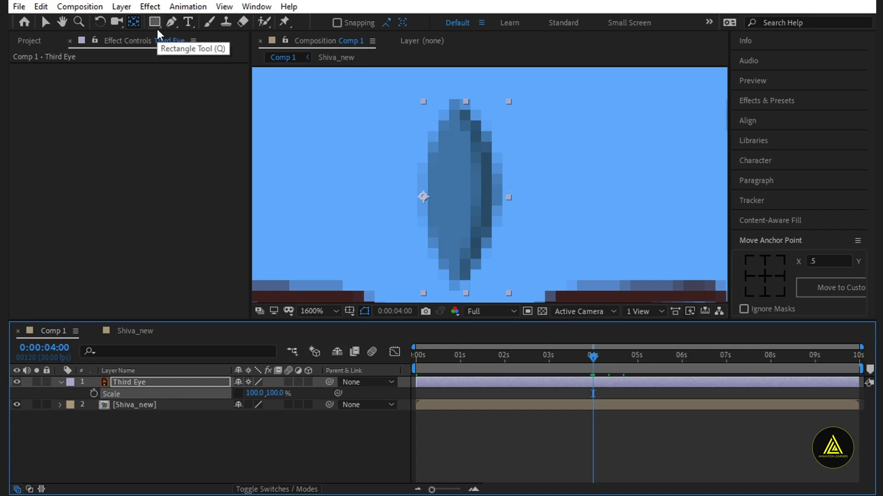
pyautogui.click(171, 21)
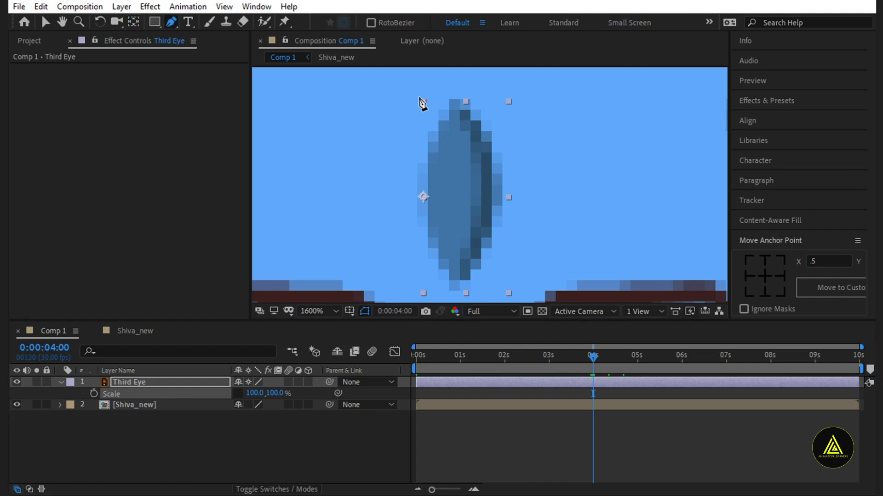
pyautogui.click(455, 77)
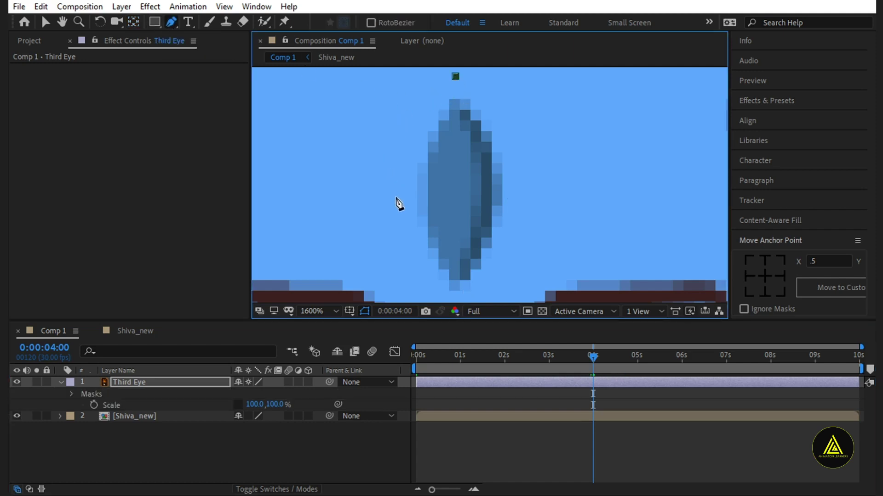
pyautogui.moveTo(405, 186); pyautogui.dragTo(406, 260)
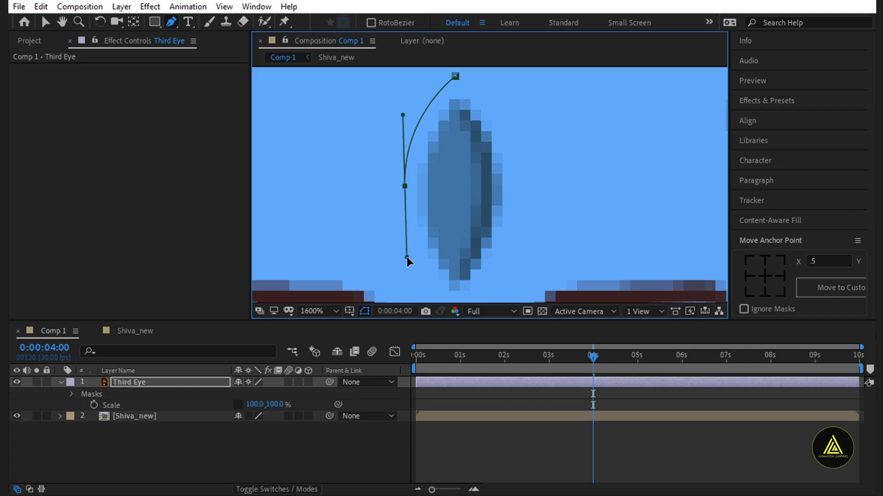
pyautogui.scroll(-5, 428, 191)
pyautogui.hscroll(2, 428, 191)
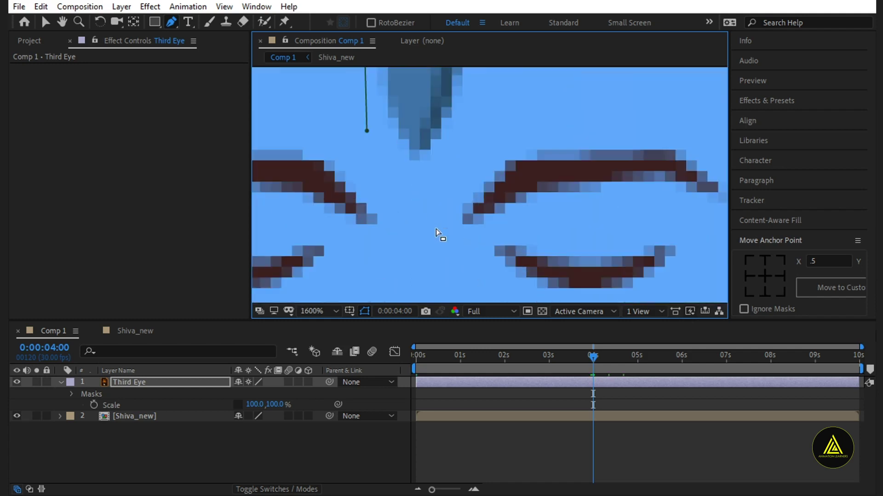
pyautogui.click(415, 180)
pyautogui.scroll(-1, 439, 191)
pyautogui.scroll(1, 439, 191)
pyautogui.moveTo(468, 86); pyautogui.dragTo(469, 72)
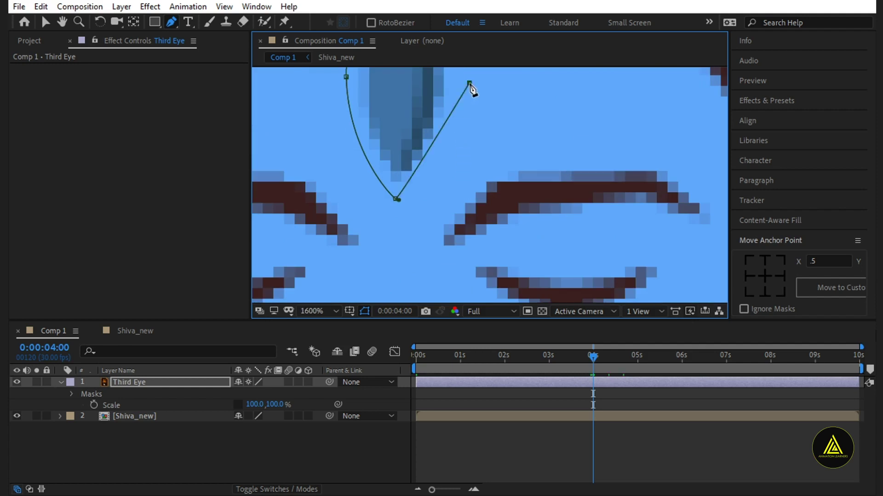
# Close the mask at the top point and reshape its right curve to fit the eye
pyautogui.scroll(2, 468, 74)
pyautogui.scroll(2, 469, 83)
pyautogui.scroll(-1, 469, 96)
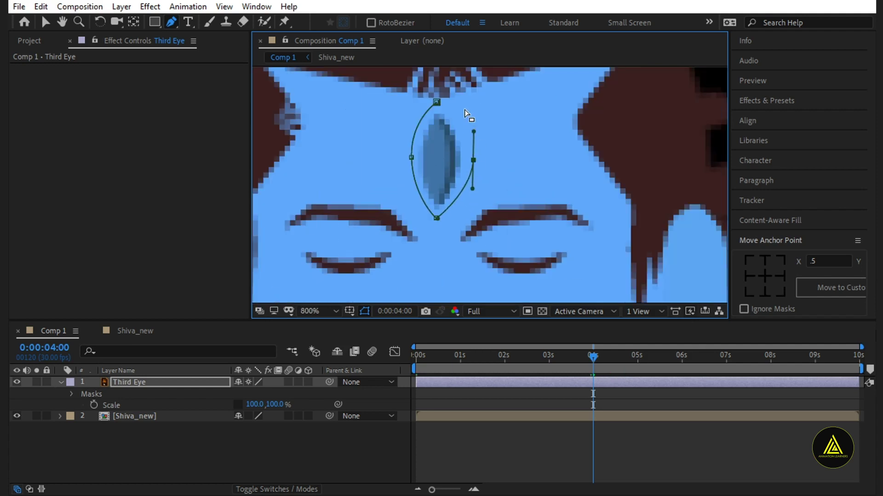
pyautogui.click(437, 101)
pyautogui.moveTo(473, 131); pyautogui.dragTo(473, 117)
pyautogui.moveTo(473, 158); pyautogui.dragTo(473, 162)
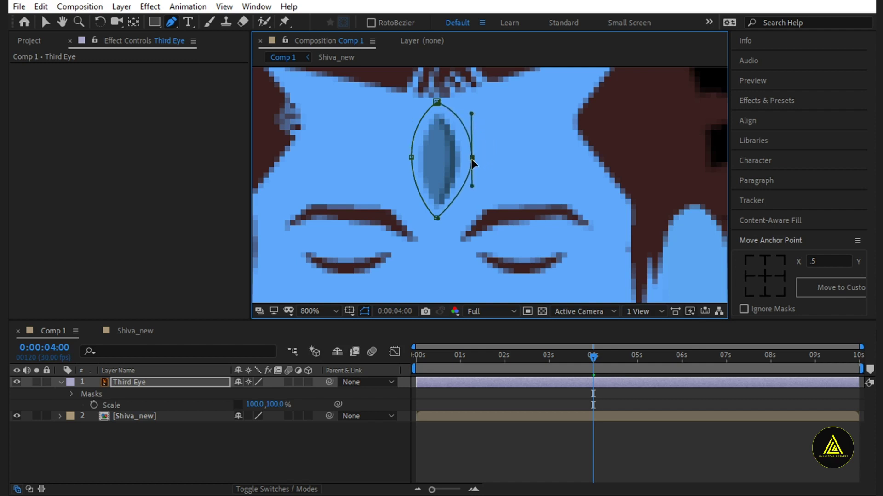
# Keyframe Mask Path at 4:00, then pull the mask's right side in to close the eye
pyautogui.press('m')
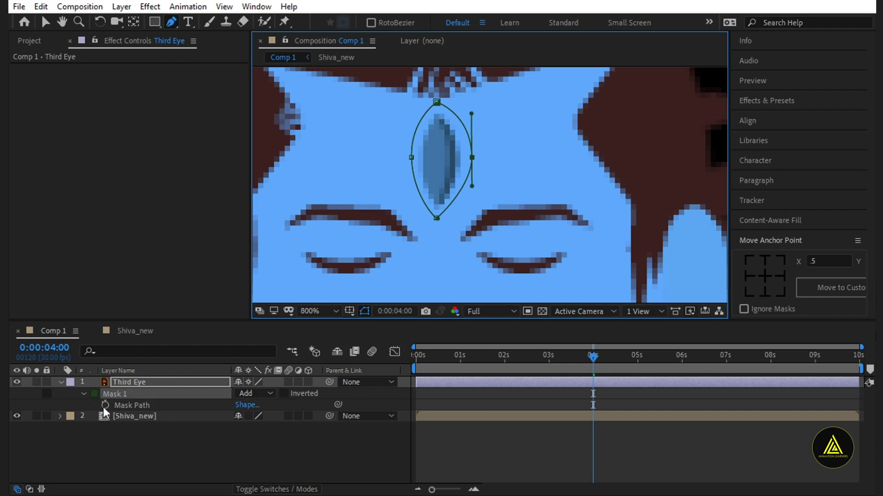
pyautogui.click(104, 406)
pyautogui.hotkey('shift', 'pagedown')
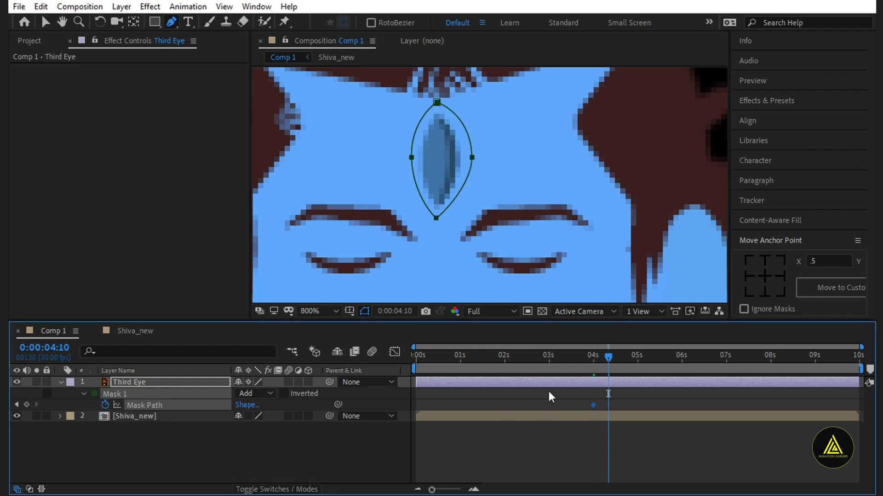
pyautogui.click(471, 156)
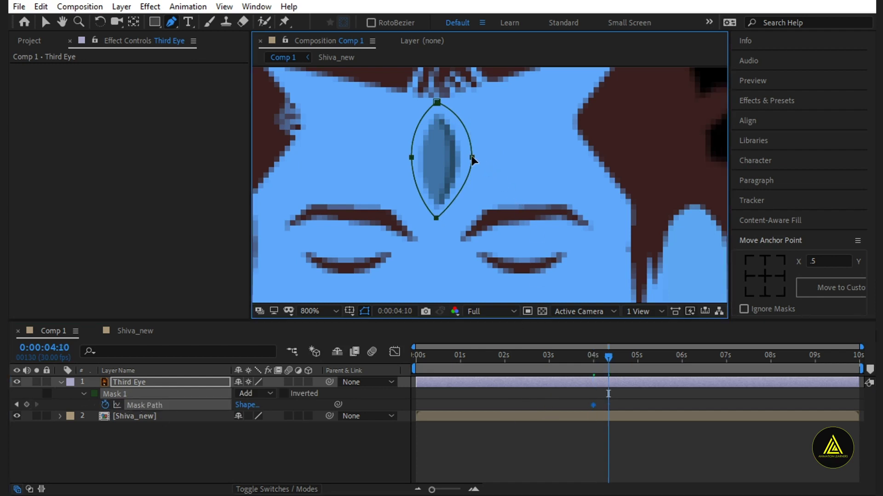
pyautogui.moveTo(472, 160); pyautogui.dragTo(414, 159)
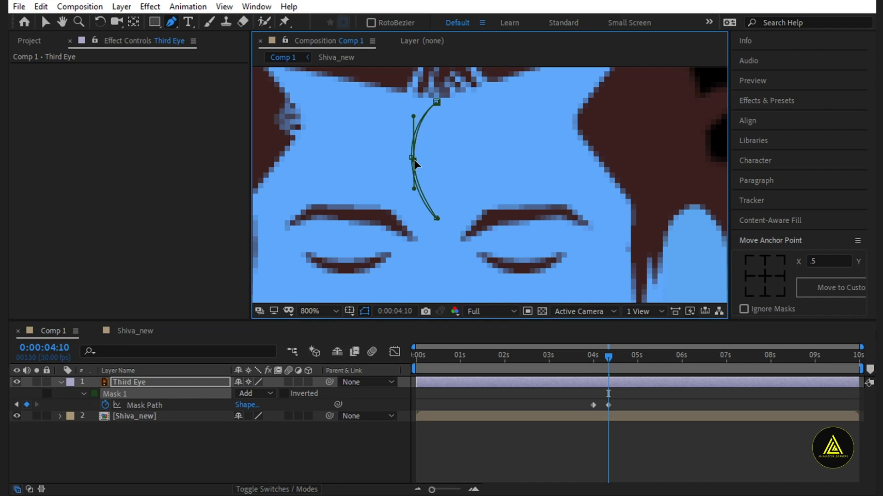
# Move the closed-mask keyframe to 4:20 and Easy Ease both Mask Path keyframes
pyautogui.click(592, 360)
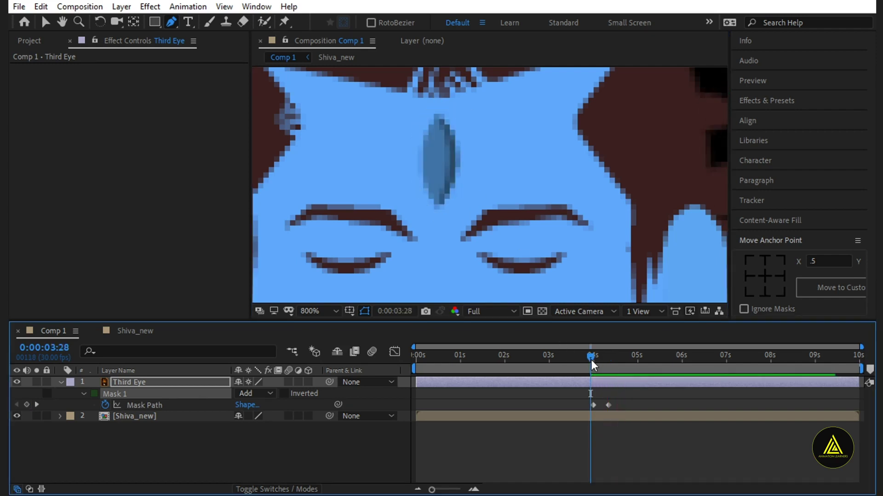
pyautogui.press('k')
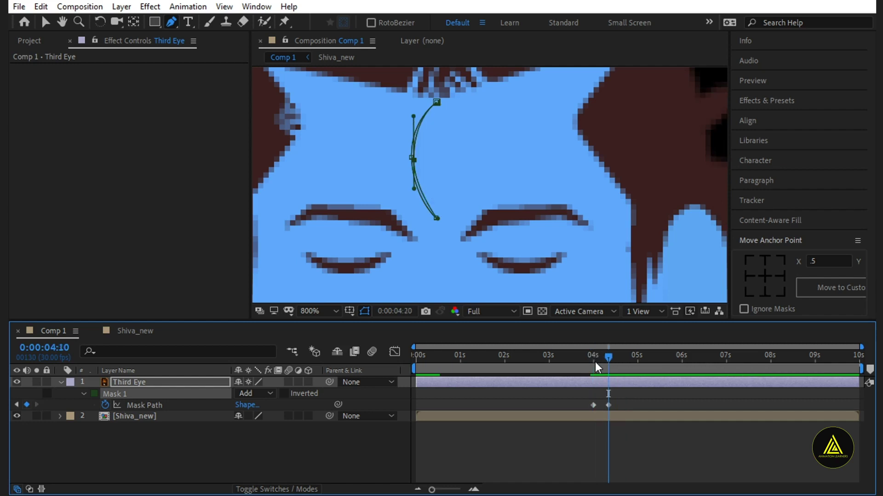
pyautogui.hotkey('shift', 'pagedown')
pyautogui.moveTo(608, 407); pyautogui.dragTo(612, 406)
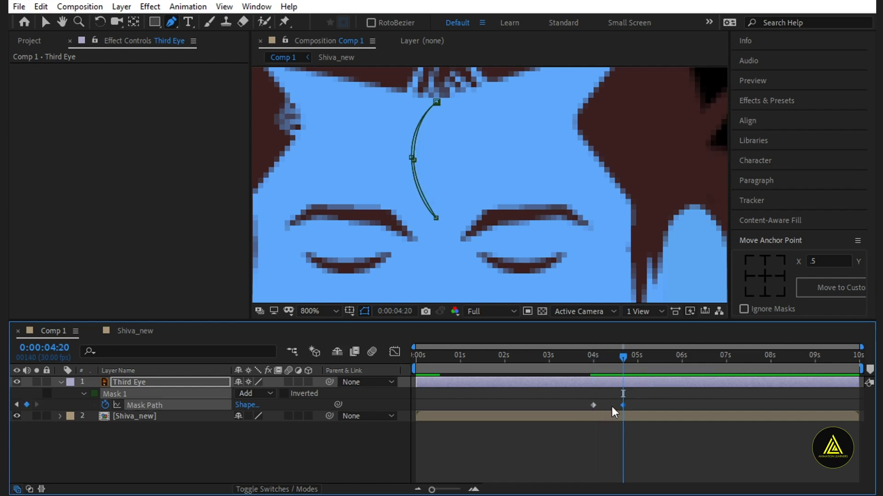
pyautogui.click(595, 362)
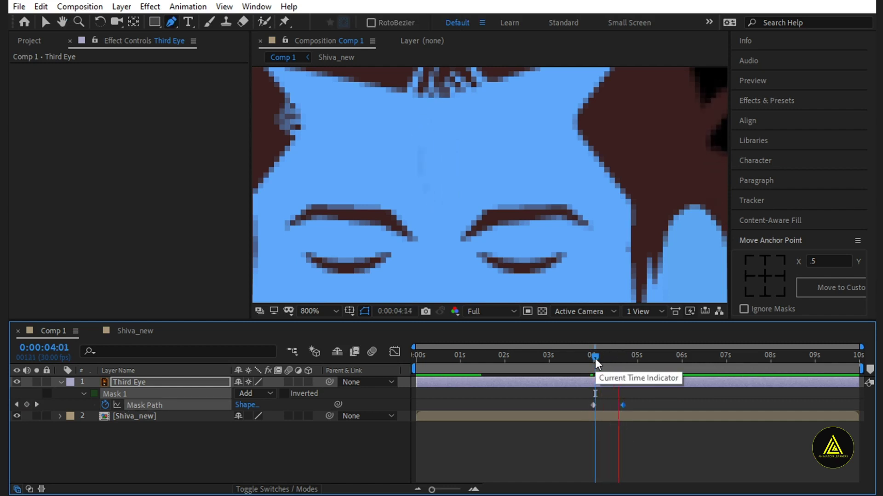
pyautogui.moveTo(582, 399); pyautogui.dragTo(640, 412)
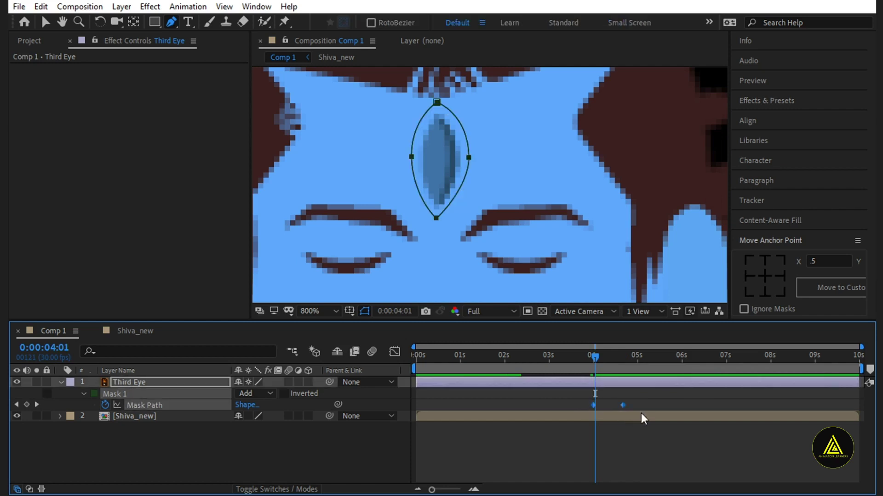
pyautogui.press('F9')
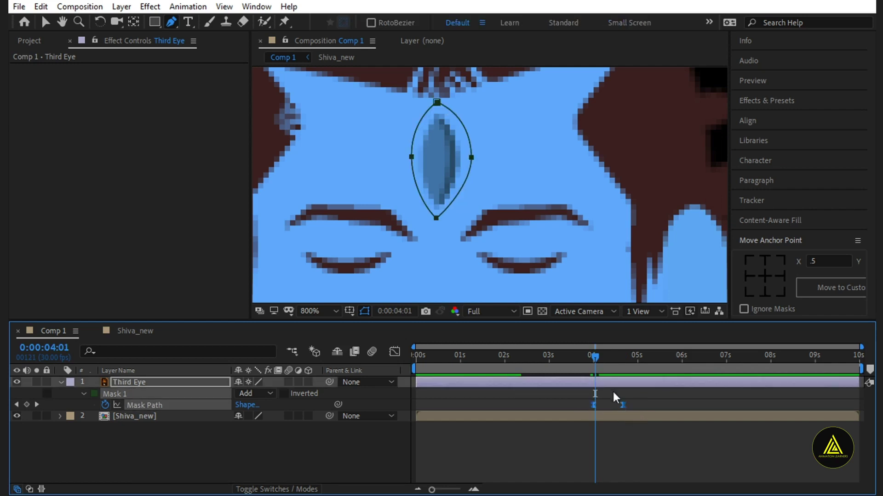
pyautogui.moveTo(594, 355); pyautogui.dragTo(593, 357)
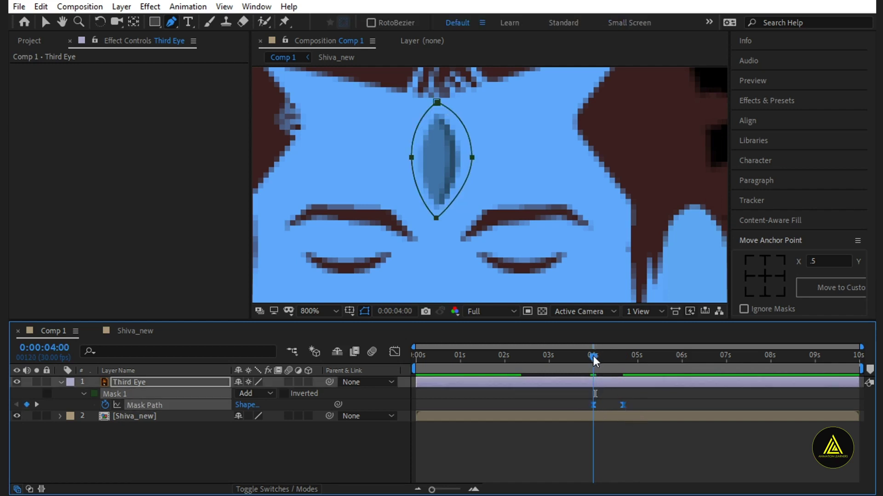
pyautogui.click(592, 418)
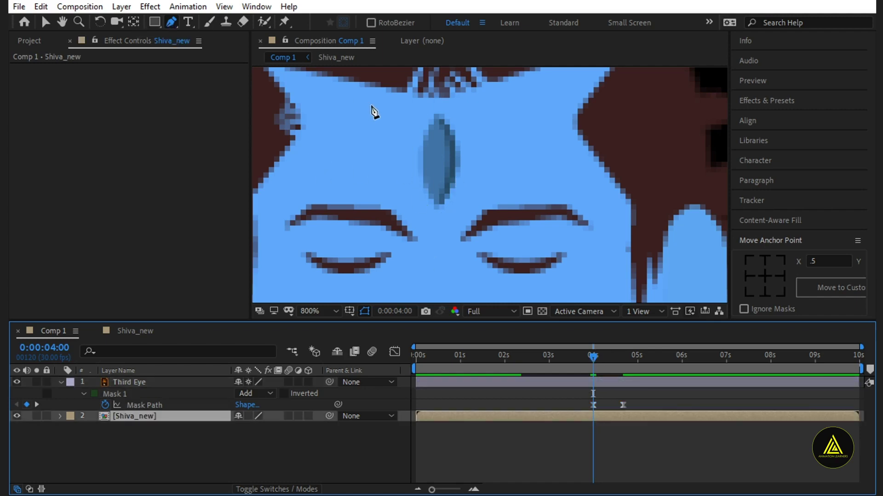
# Draw a closed almond mask around the third eye on Shiva_new and set it to Inverted
pyautogui.scroll(2, 436, 124)
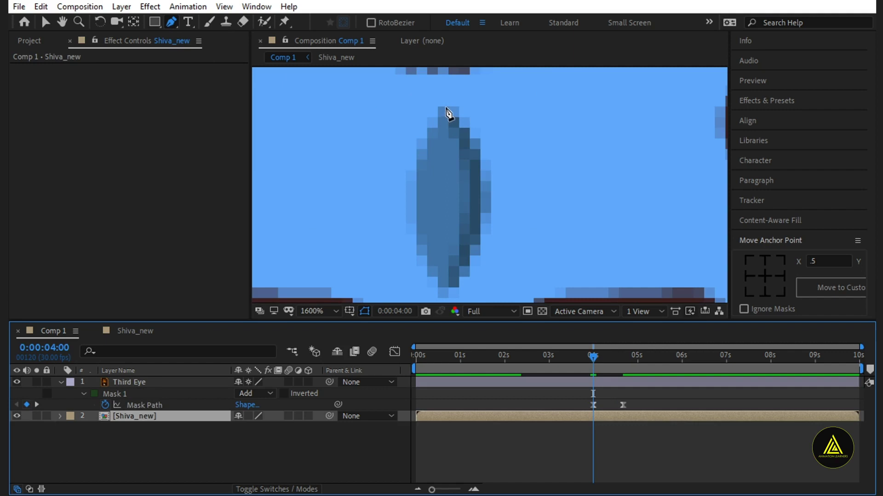
pyautogui.click(445, 107)
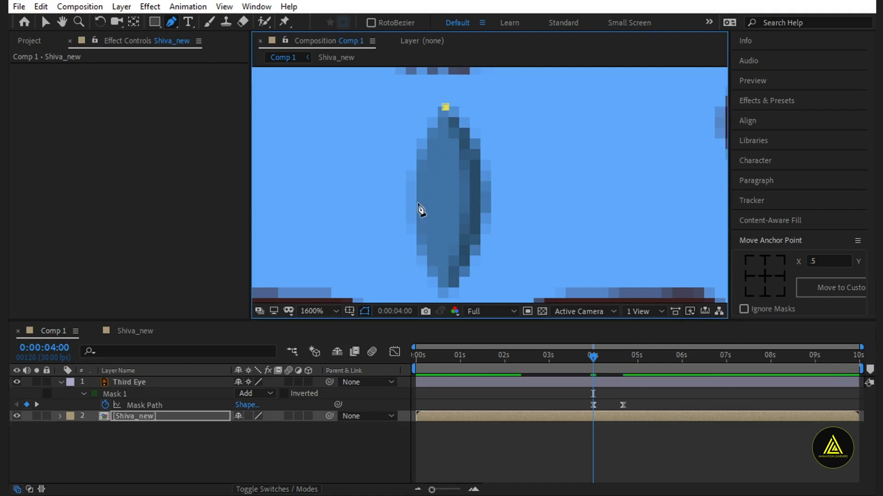
pyautogui.moveTo(413, 210); pyautogui.dragTo(423, 269)
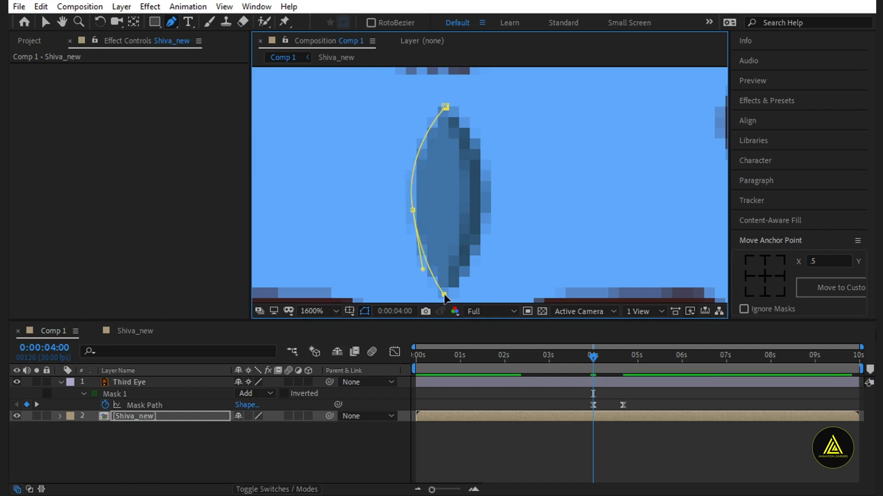
pyautogui.scroll(-2, 449, 281)
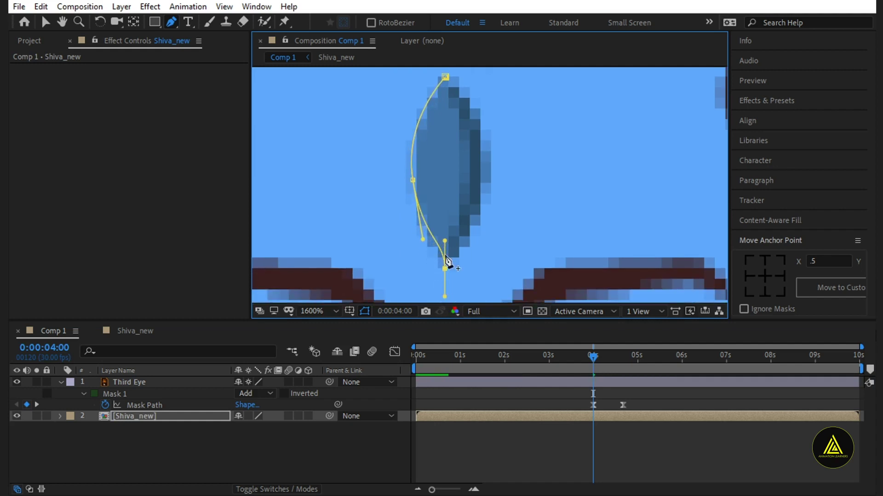
pyautogui.click(446, 268)
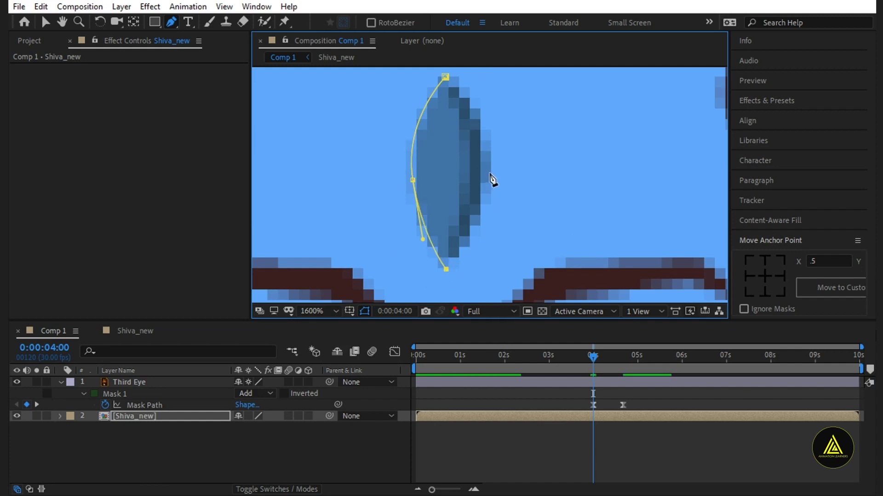
pyautogui.moveTo(490, 163); pyautogui.dragTo(492, 113)
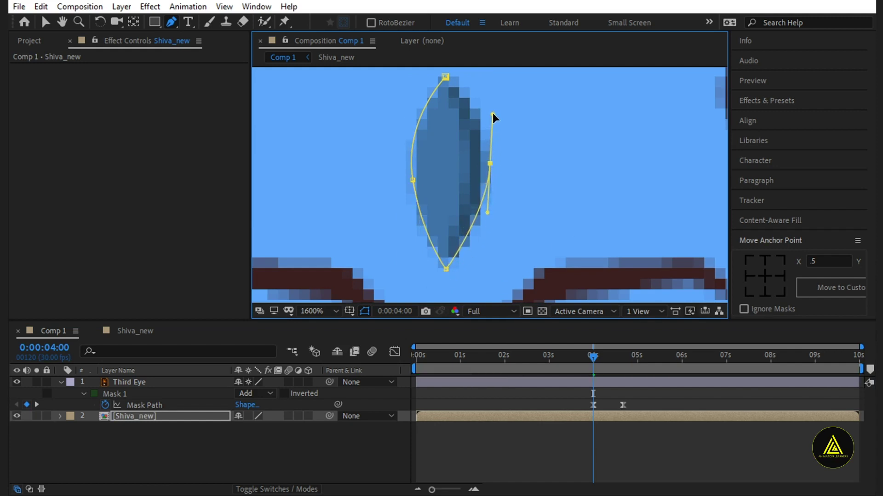
pyautogui.click(446, 77)
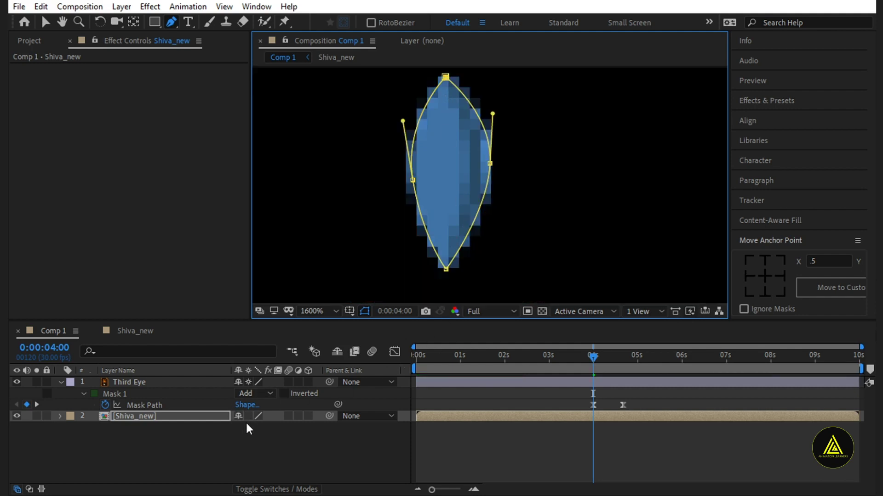
pyautogui.press('m')
pyautogui.click(281, 427)
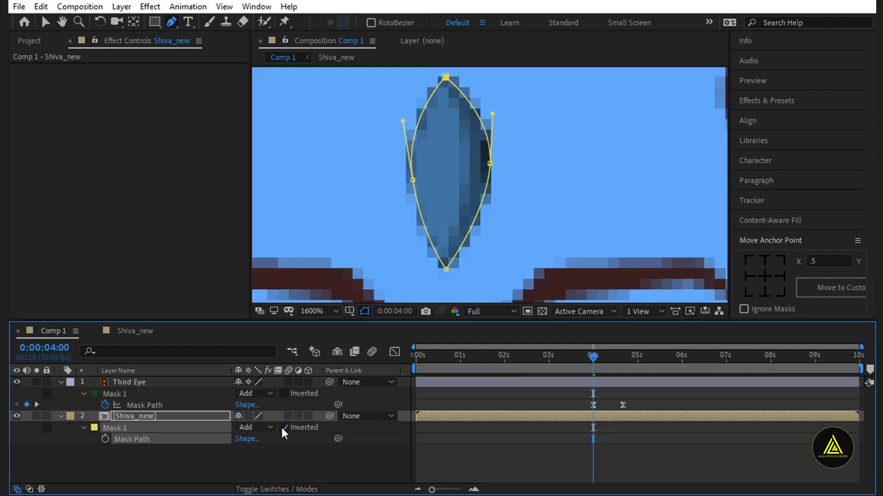
pyautogui.scroll(-2, 447, 169)
# Go to 0:00:04:01 and select the Shiva_new layer to show its mask
pyautogui.click(349, 445)
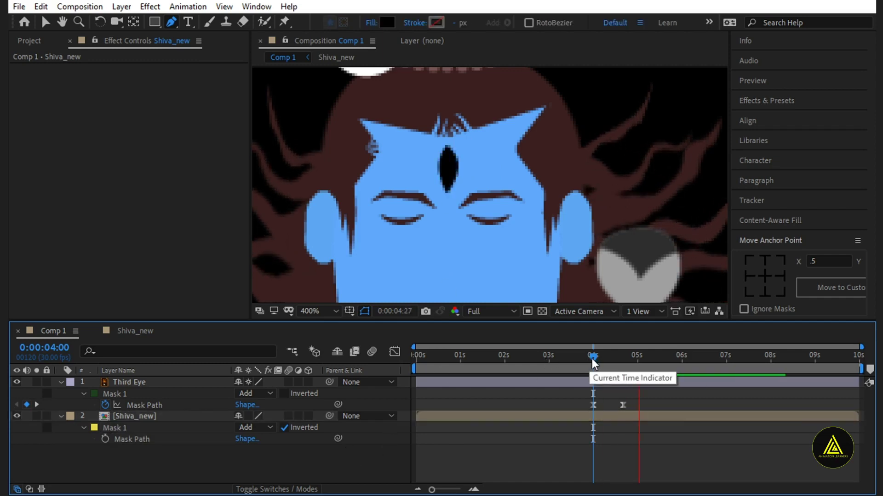
pyautogui.scroll(-2, 512, 215)
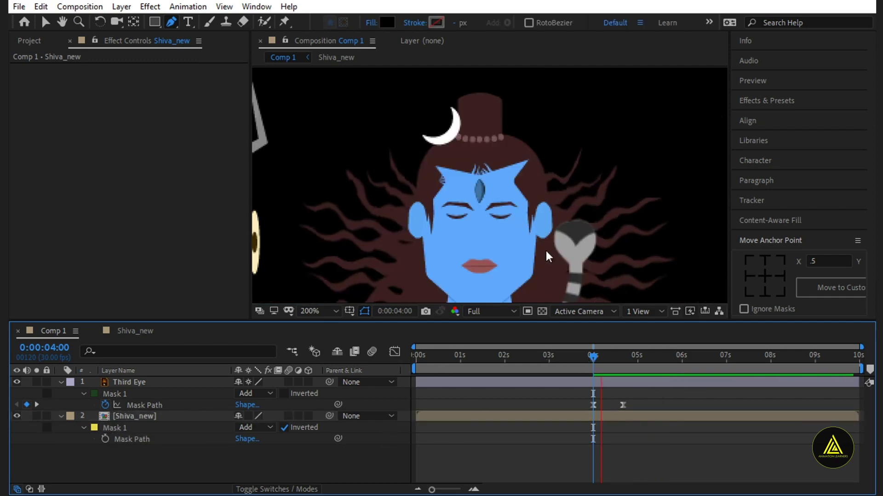
pyautogui.moveTo(592, 357); pyautogui.dragTo(623, 368)
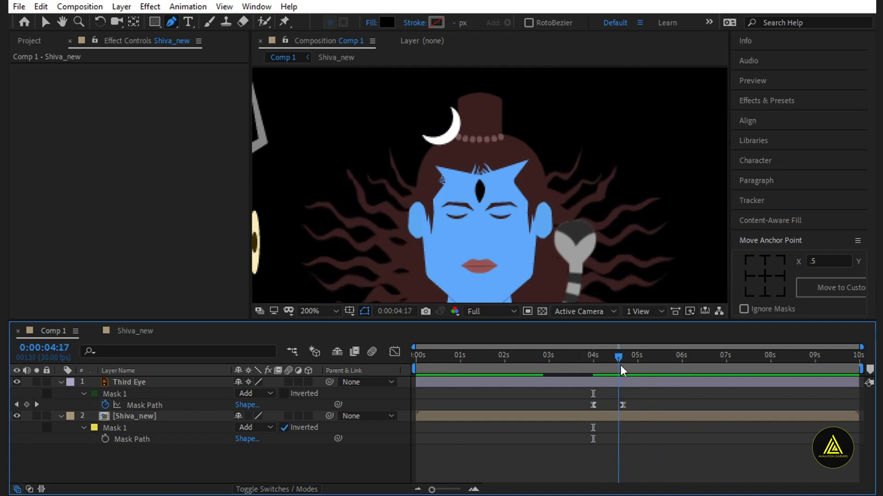
pyautogui.scroll(2, 484, 186)
pyautogui.scroll(1, 484, 186)
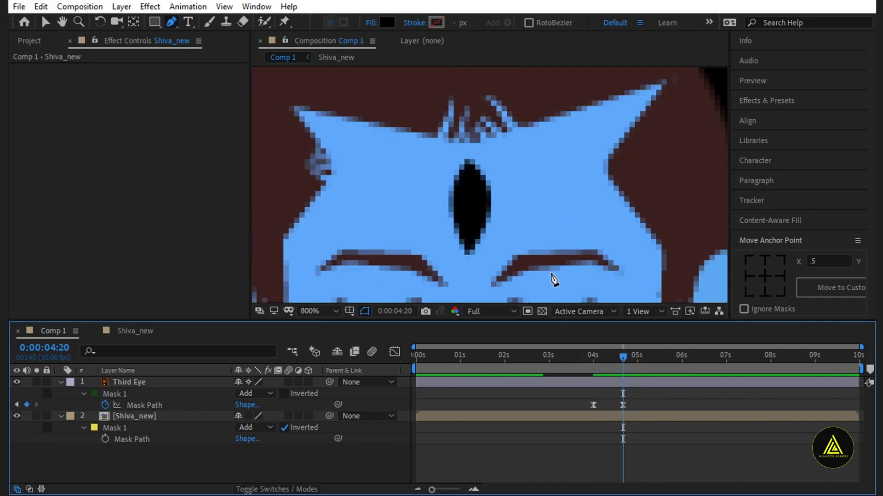
pyautogui.moveTo(596, 360); pyautogui.dragTo(594, 358)
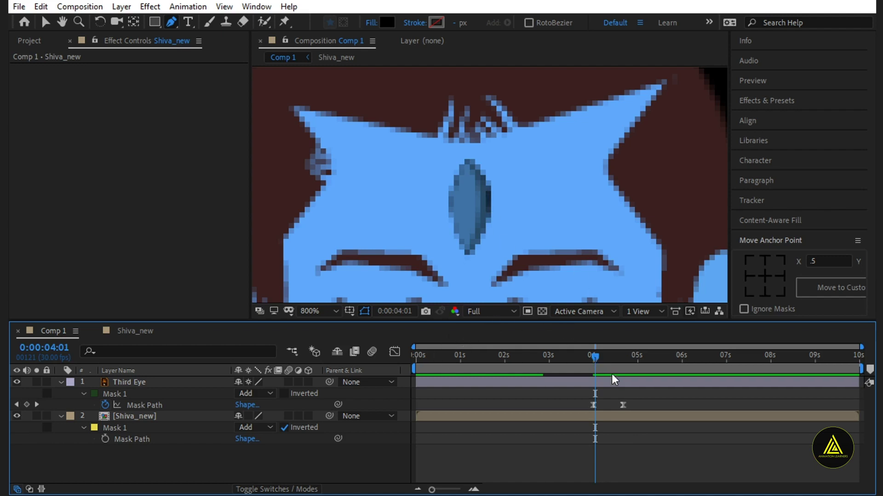
pyautogui.click(596, 415)
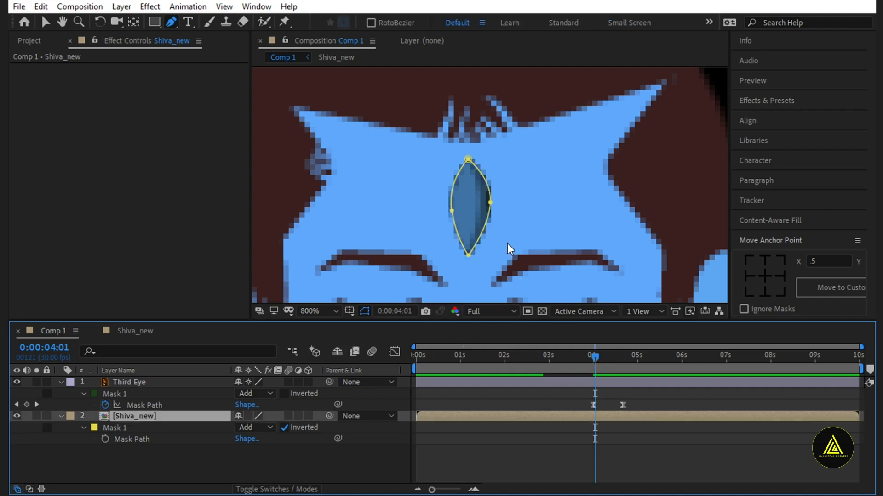
# Adjust the mask's right, left and bottom points and curves to match the eye outline
pyautogui.scroll(1, 493, 208)
pyautogui.click(488, 201)
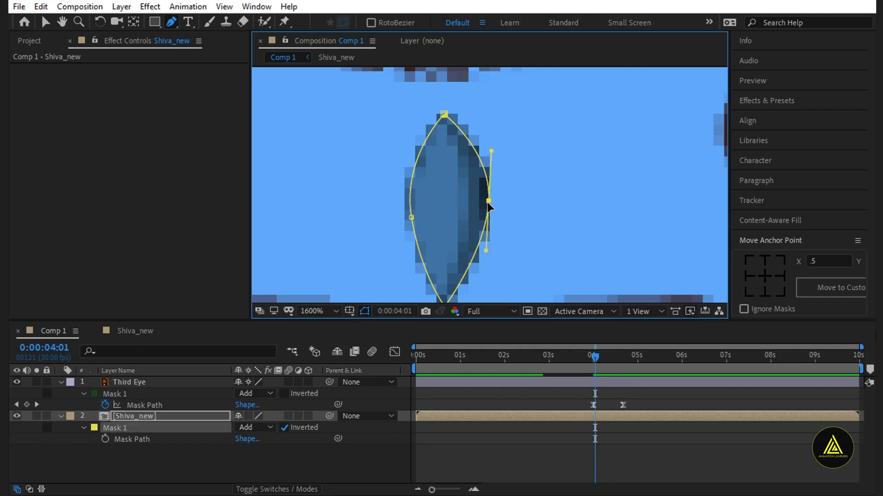
pyautogui.moveTo(487, 203); pyautogui.dragTo(486, 203)
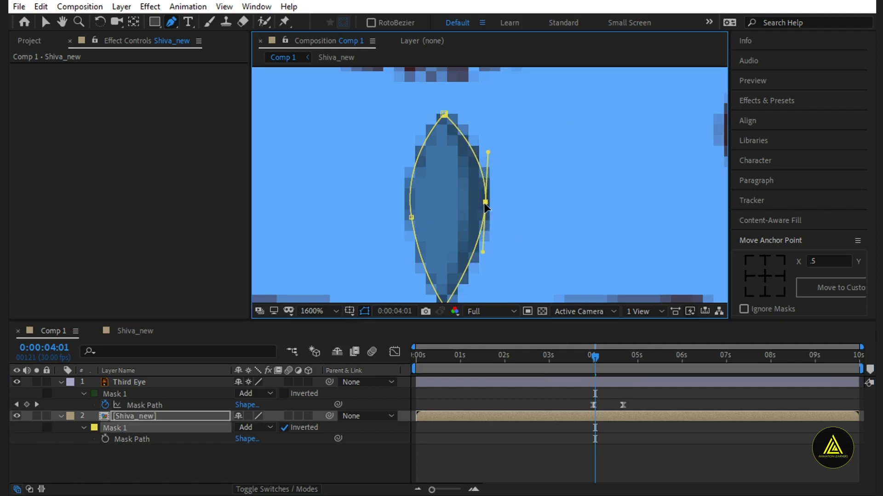
pyautogui.click(411, 218)
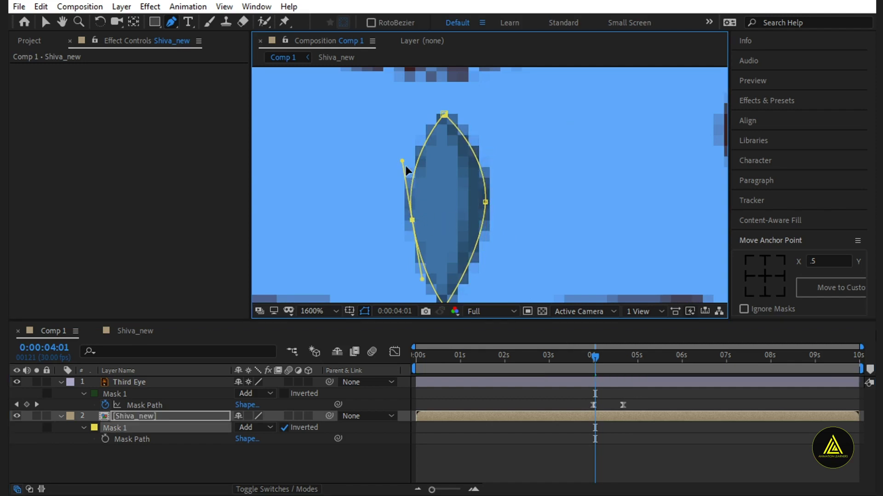
pyautogui.moveTo(402, 161); pyautogui.dragTo(405, 154)
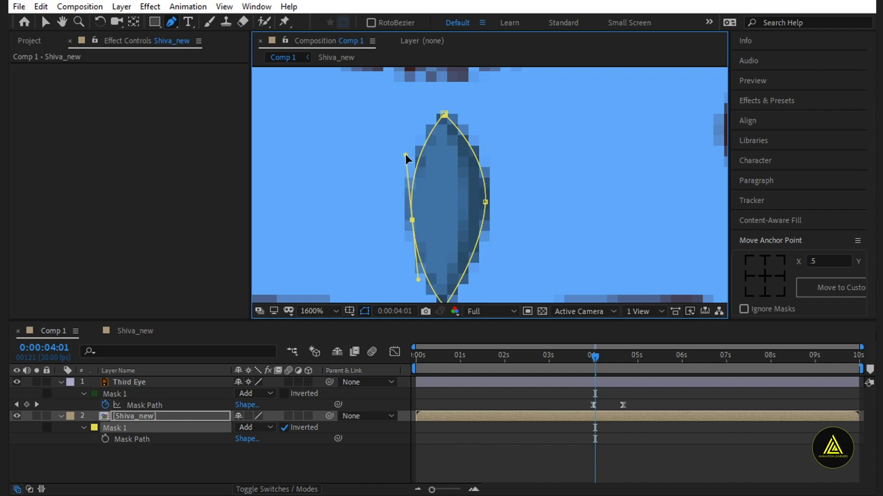
pyautogui.moveTo(412, 220); pyautogui.dragTo(412, 207)
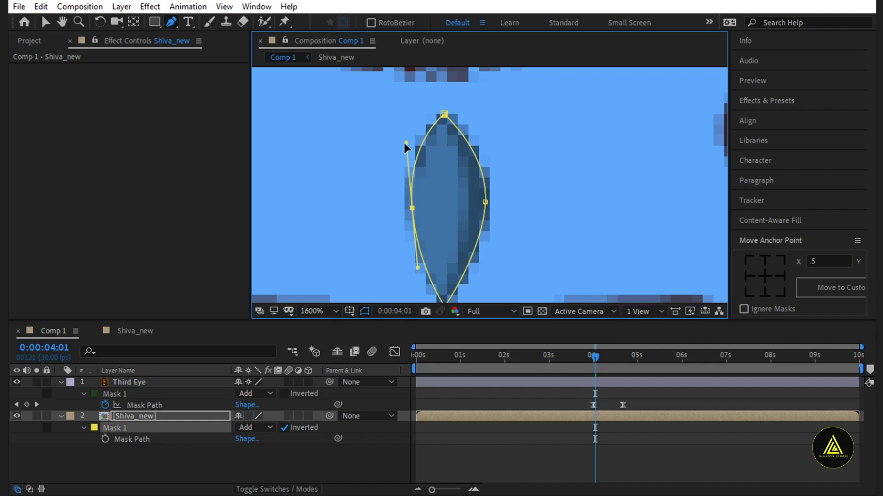
pyautogui.moveTo(405, 143); pyautogui.dragTo(409, 144)
pyautogui.scroll(-3, 410, 147)
pyautogui.scroll(3, 427, 220)
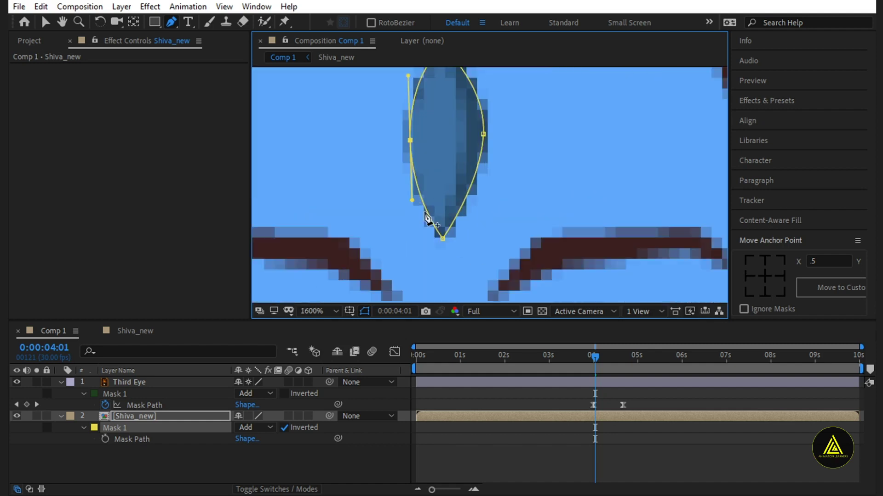
pyautogui.moveTo(442, 238); pyautogui.dragTo(445, 232)
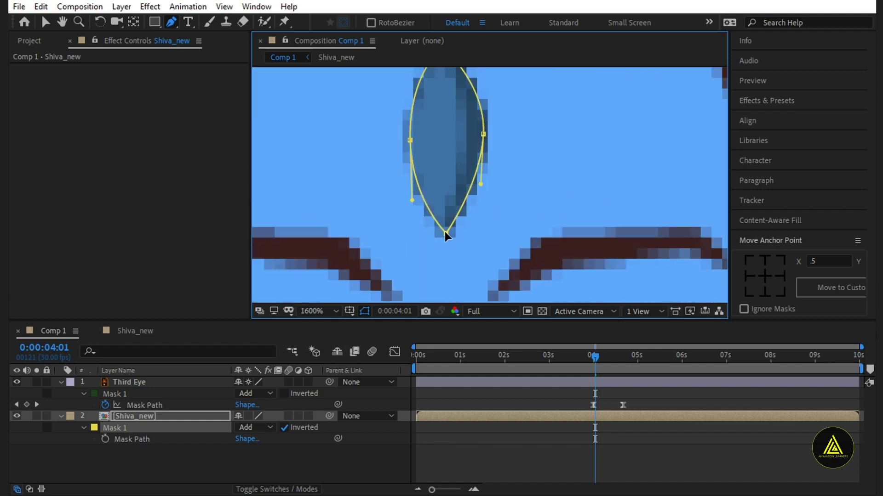
pyautogui.scroll(-1, 465, 198)
# Preview the eye opening, then return to the start of the timeline
pyautogui.press('space')
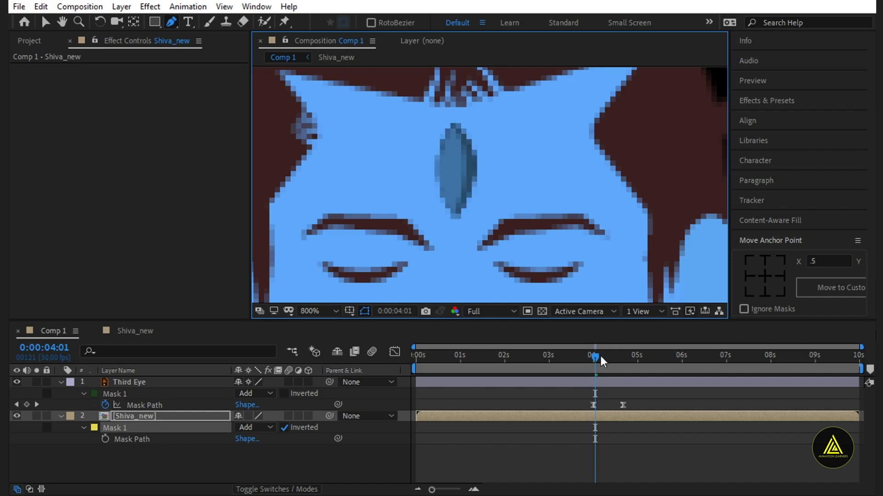
pyautogui.click(598, 357)
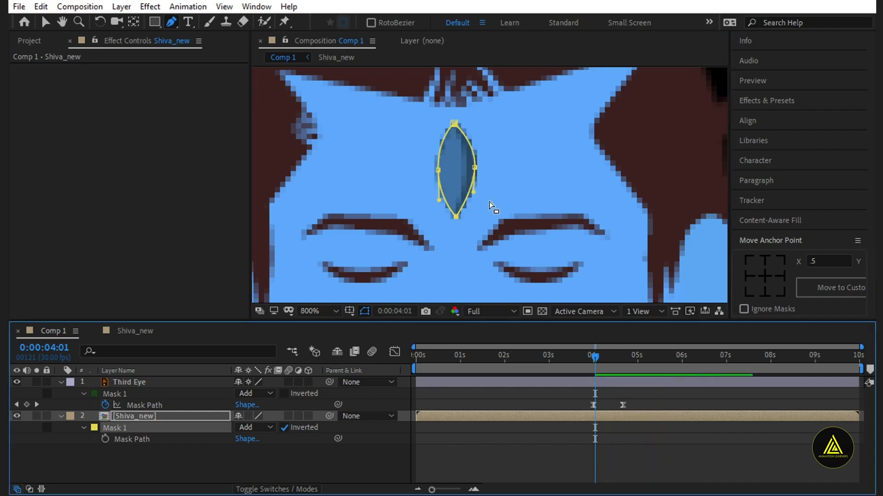
pyautogui.scroll(-1, 489, 201)
pyautogui.press('space')
pyautogui.scroll(-1, 489, 203)
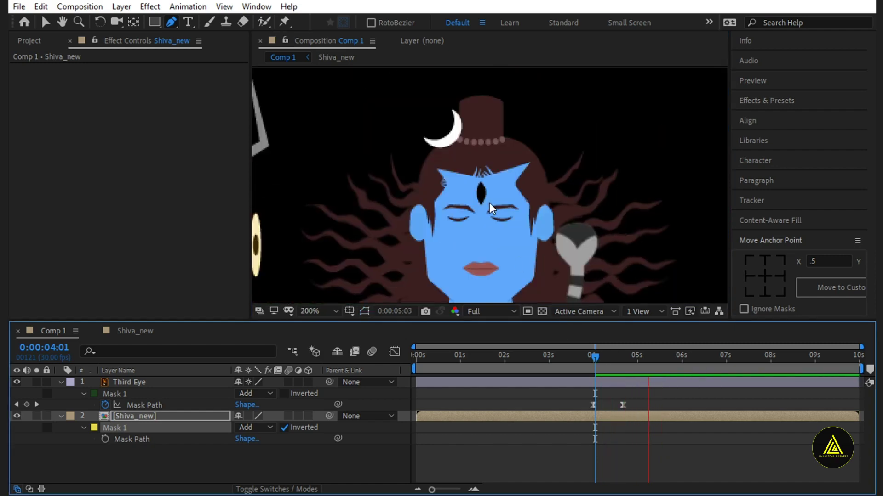
pyautogui.click(604, 356)
pyautogui.moveTo(605, 355); pyautogui.dragTo(409, 370)
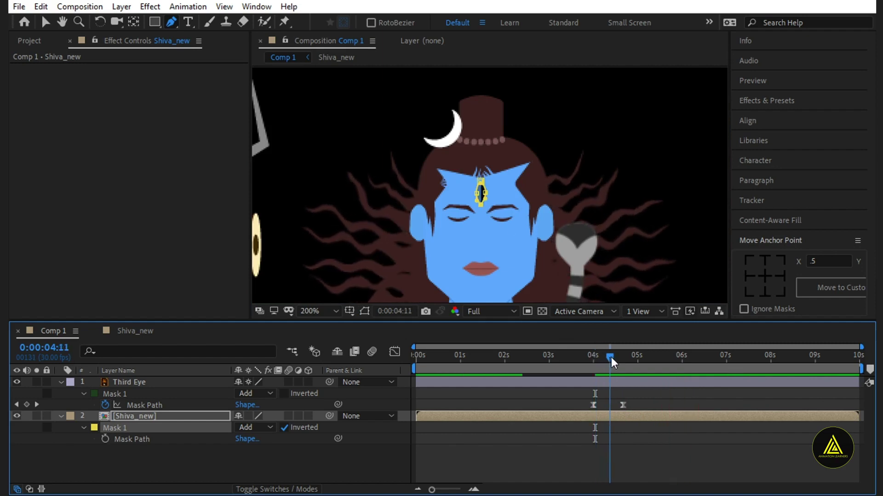
pyautogui.scroll(-1, 430, 169)
# Keyframe Shiva_new's Scale at 100% at 0 s and end the work area at 8 s
pyautogui.scroll(-1, 429, 168)
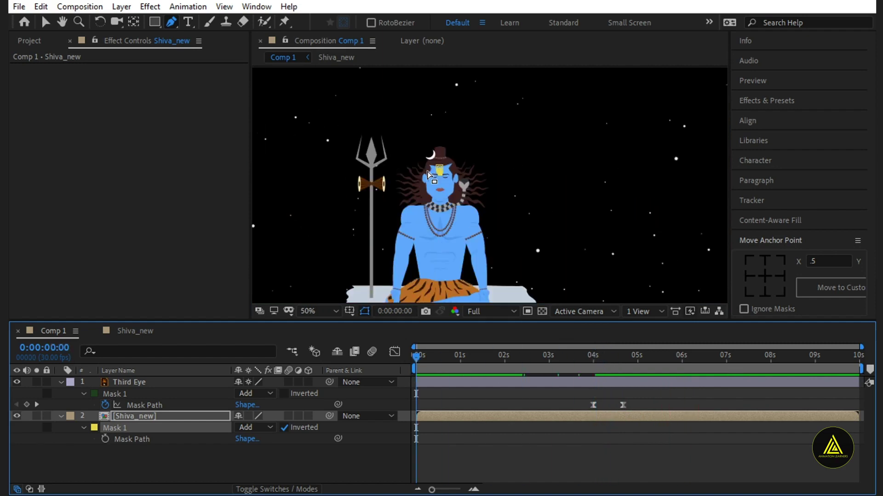
pyautogui.scroll(-1, 421, 188)
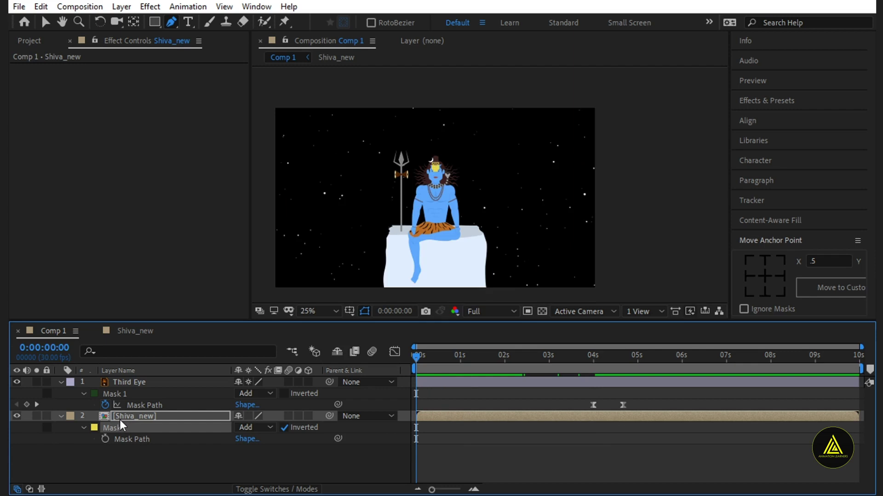
pyautogui.press('s')
pyautogui.click(94, 427)
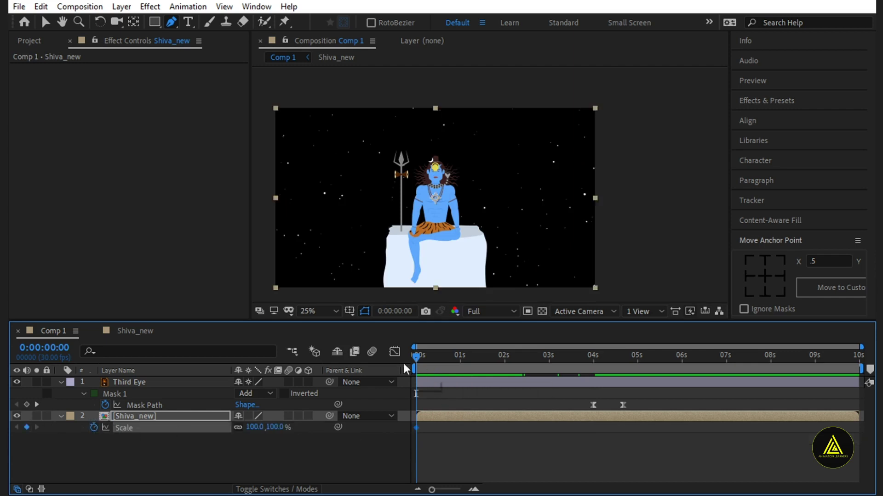
pyautogui.moveTo(416, 356)
pyautogui.mouseDown()
pyautogui.moveTo(508, 356)
pyautogui.moveTo(871, 411)
pyautogui.mouseUp()
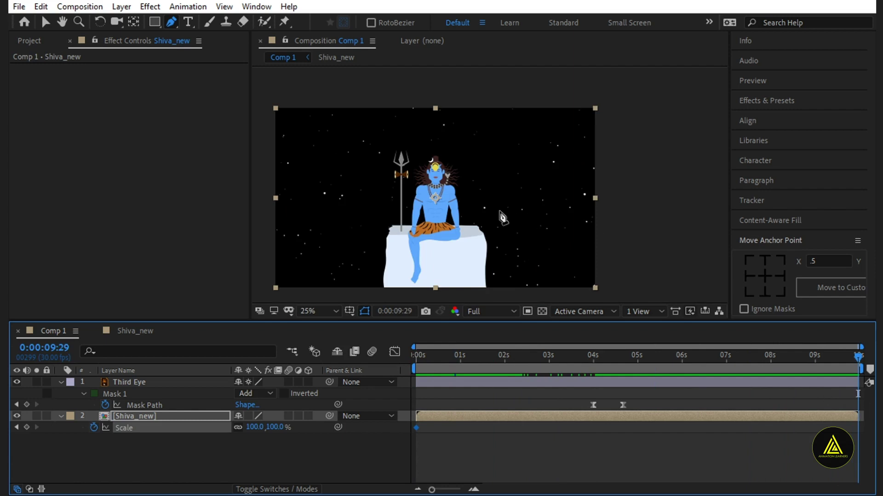
pyautogui.click(770, 360)
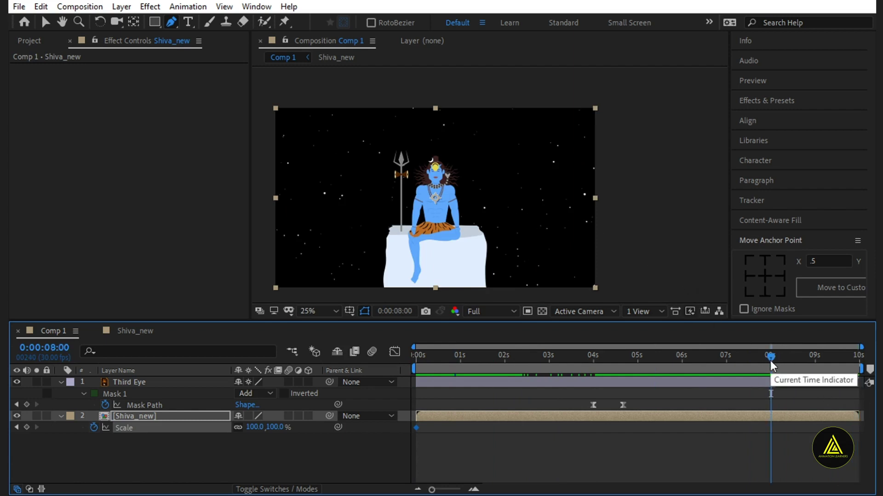
pyautogui.press('n')
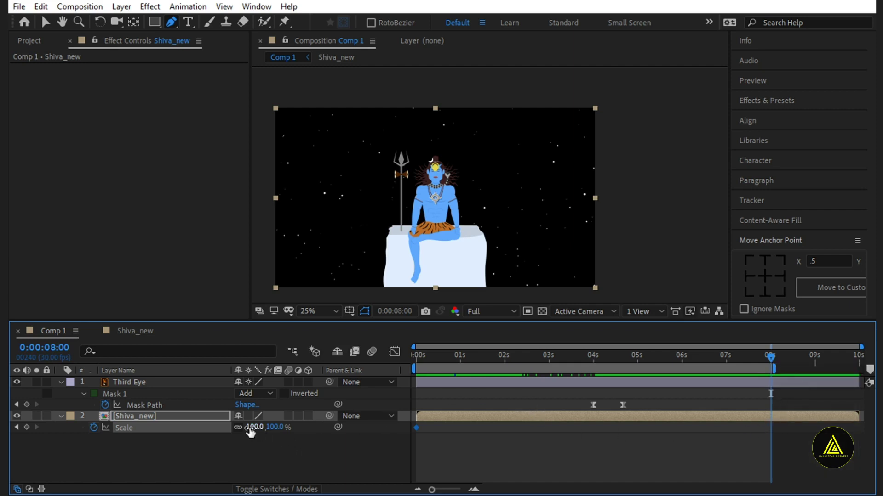
# Move Shiva_new's anchor point onto the third eye with the Pan Behind tool
pyautogui.moveTo(250, 428); pyautogui.dragTo(285, 426)
pyautogui.hotkey('ctrl', 'z')
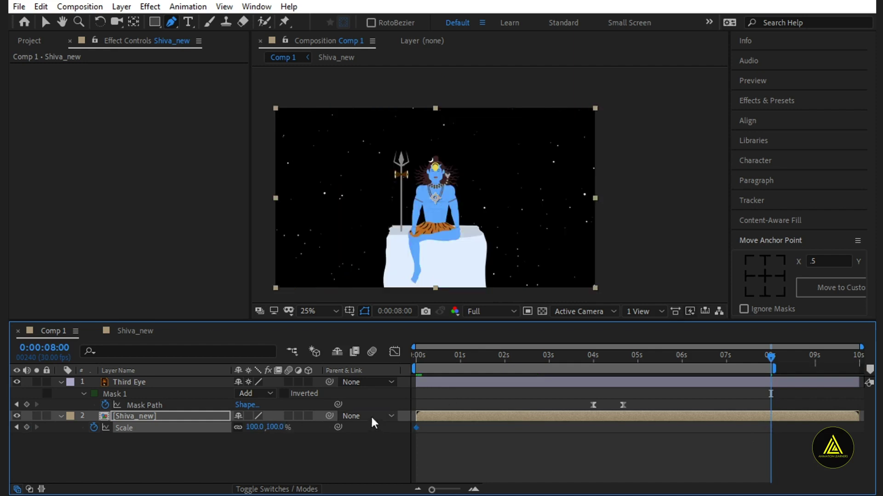
pyautogui.scroll(2, 439, 249)
pyautogui.press('y')
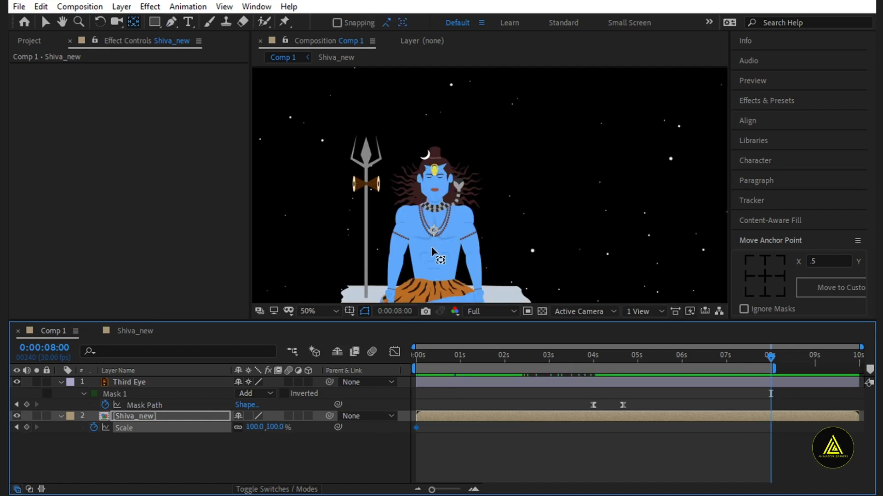
pyautogui.moveTo(434, 235); pyautogui.dragTo(434, 180)
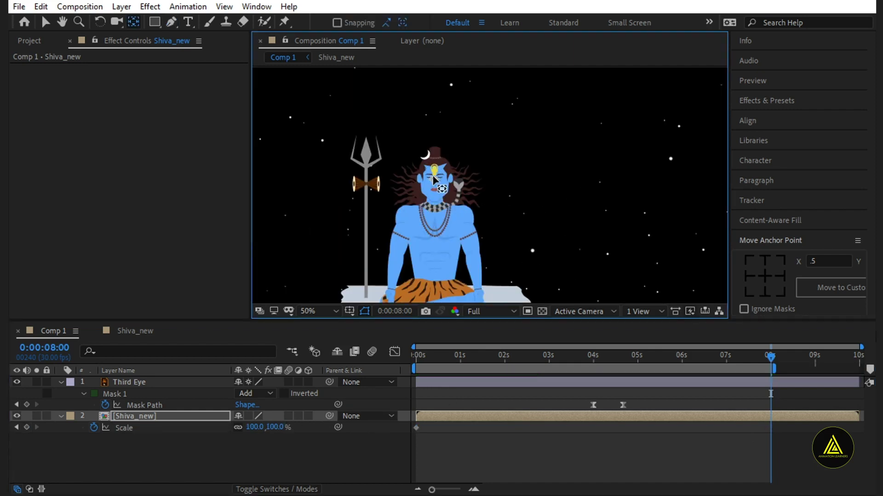
pyautogui.scroll(3, 435, 171)
# Centre Shiva_new's anchor on the third eye and raise its 8 s Scale to about 41930%
pyautogui.scroll(3, 435, 193)
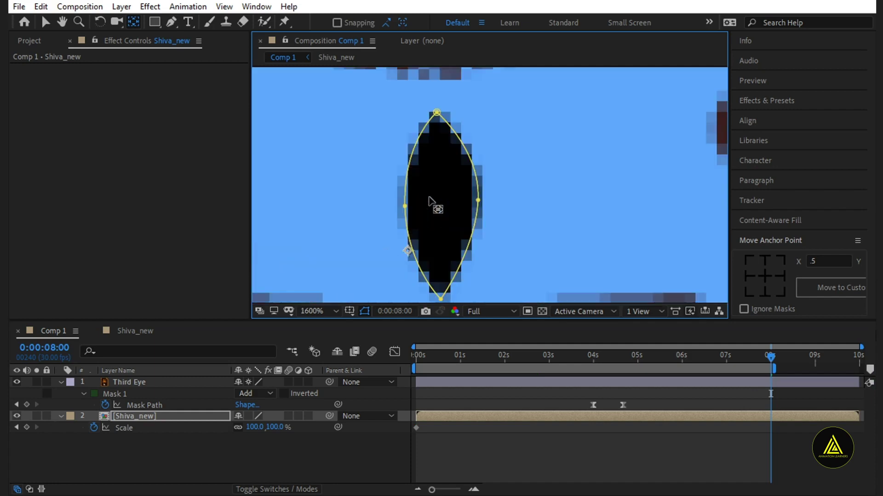
pyautogui.moveTo(408, 250); pyautogui.dragTo(442, 197)
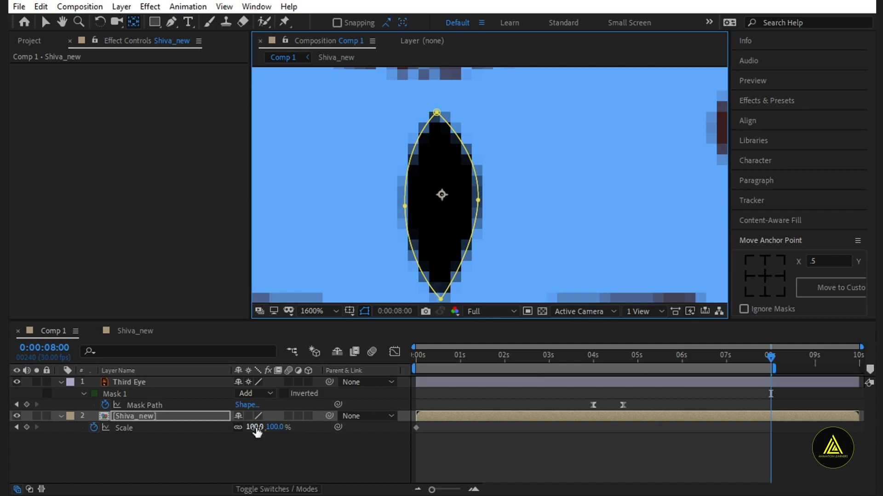
pyautogui.moveTo(257, 430); pyautogui.dragTo(326, 428)
pyautogui.scroll(-2, 491, 163)
pyautogui.scroll(-6, 493, 166)
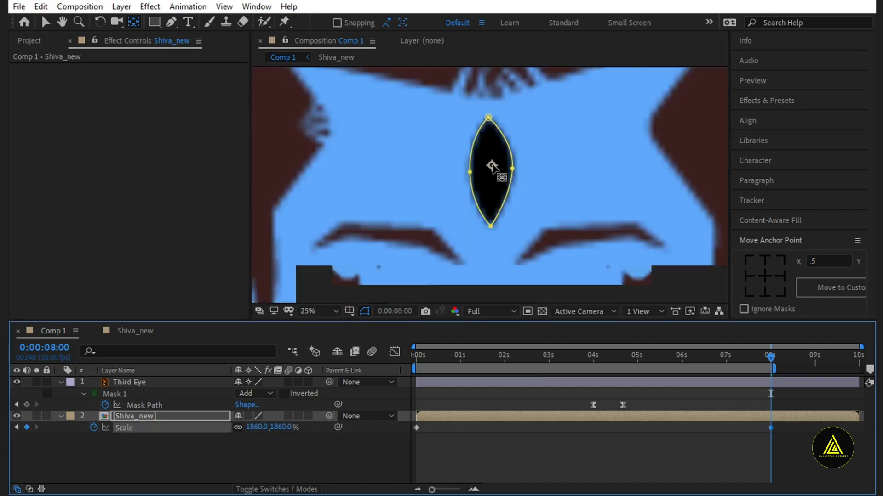
pyautogui.scroll(-2, 490, 166)
pyautogui.scroll(1, 491, 170)
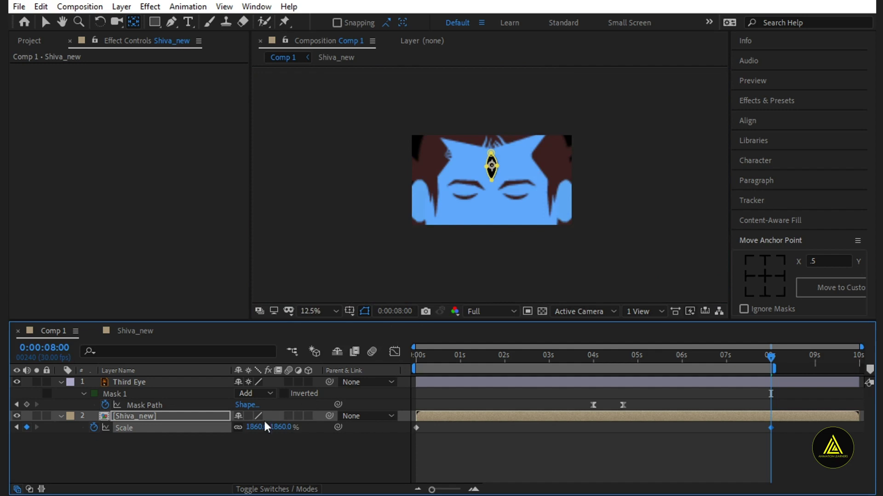
pyautogui.moveTo(254, 428); pyautogui.dragTo(759, 459)
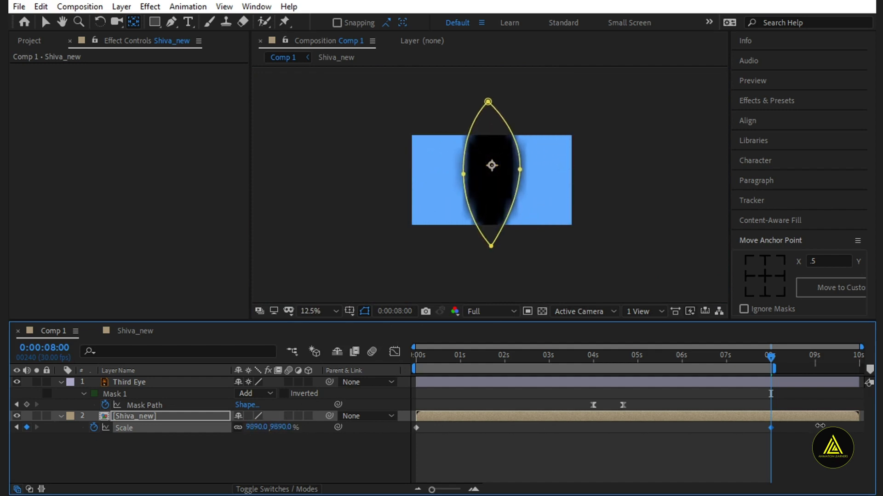
pyautogui.moveTo(256, 427); pyautogui.dragTo(530, 492)
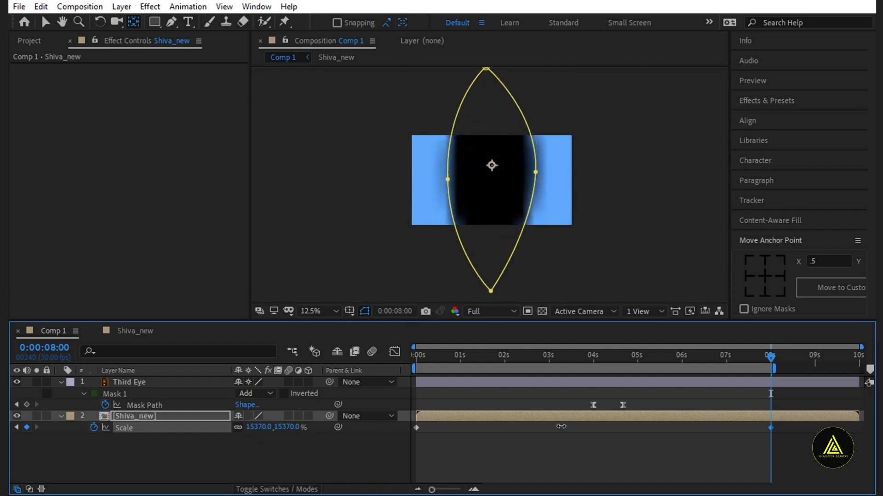
pyautogui.moveTo(256, 427); pyautogui.dragTo(772, 449)
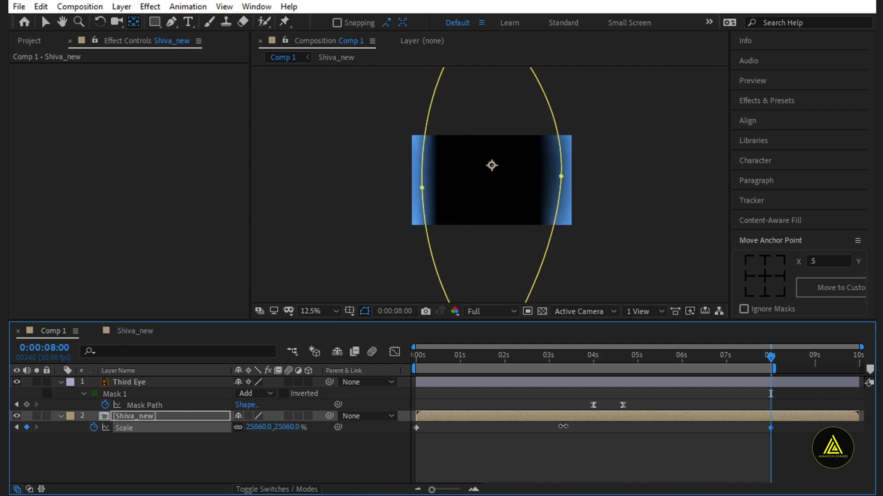
pyautogui.moveTo(256, 430); pyautogui.dragTo(484, 458)
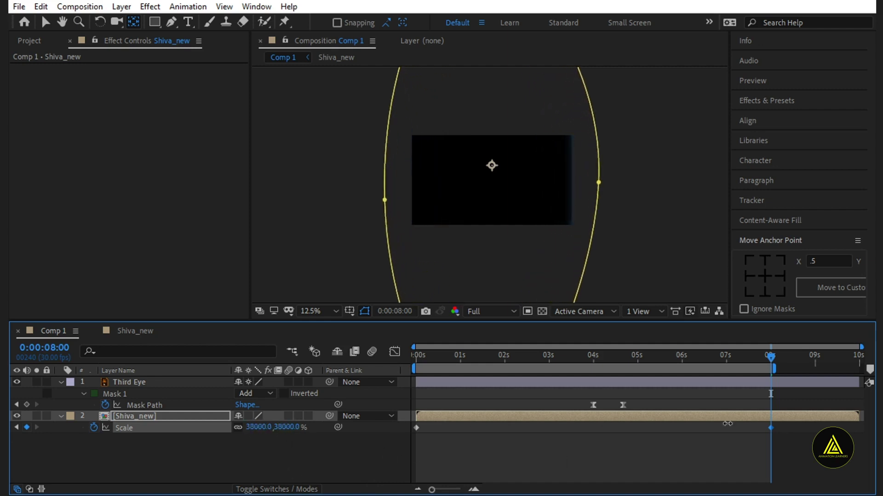
pyautogui.moveTo(248, 429); pyautogui.dragTo(487, 372)
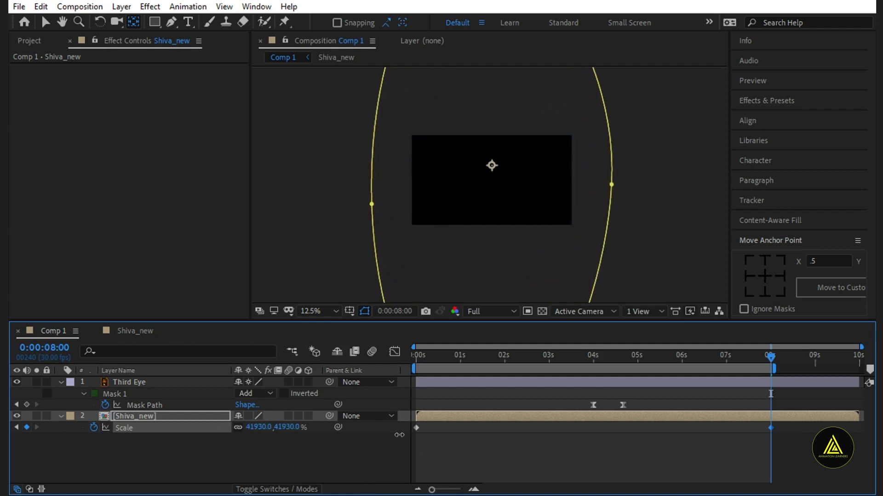
# Preview the zoom animation from the start of the composition
pyautogui.press('Home')
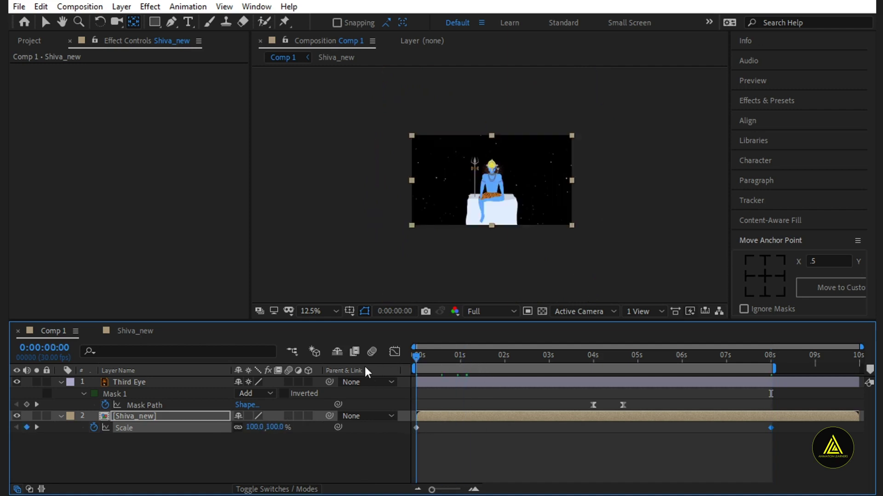
pyautogui.press('space')
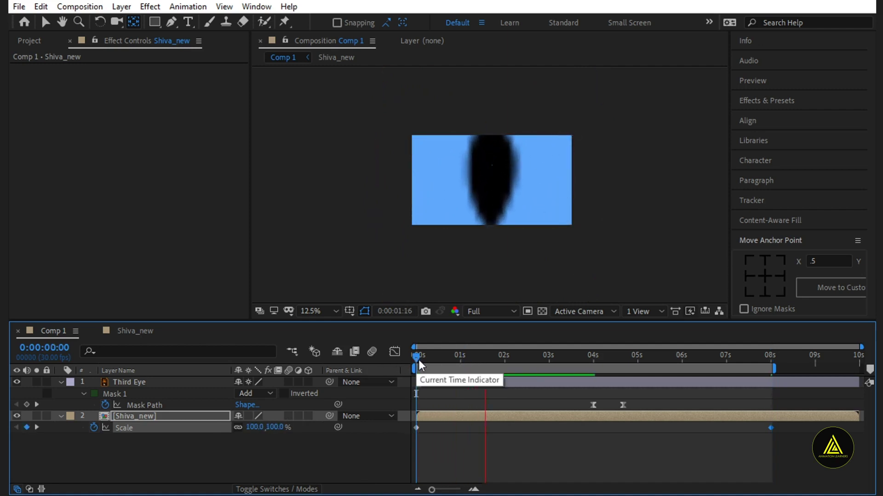
pyautogui.press('space')
# Apply Keyframe Assistant > Exponential Scale to both Scale keyframes
pyautogui.moveTo(402, 442); pyautogui.dragTo(785, 423)
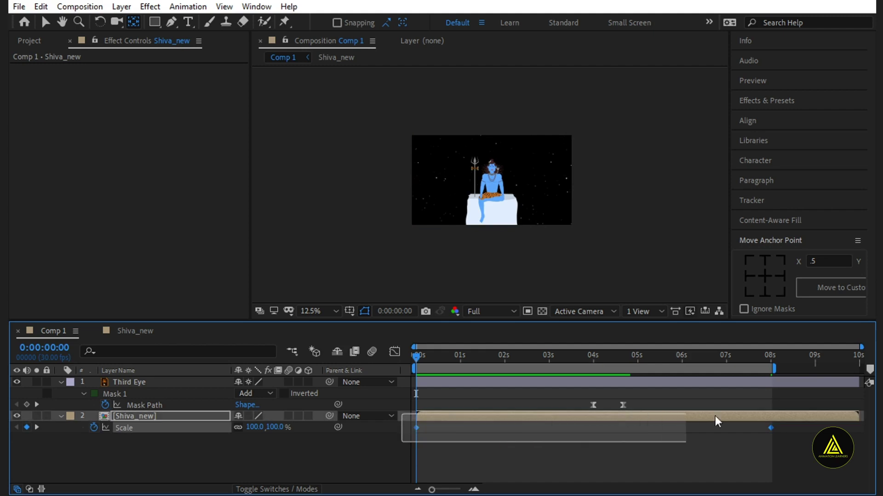
pyautogui.rightClick(417, 428)
pyautogui.moveTo(459, 418)
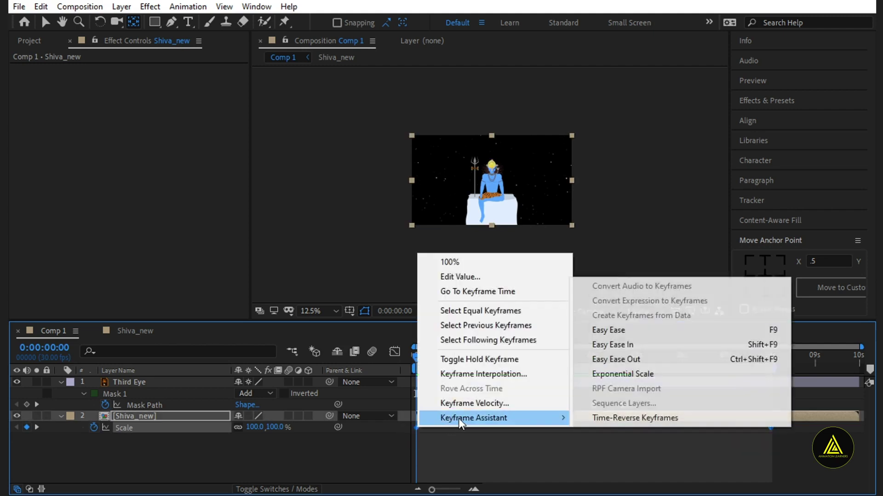
pyautogui.click(611, 376)
# Preview the exponential zoom and scrub to about 3:14 to check it
pyautogui.press('space')
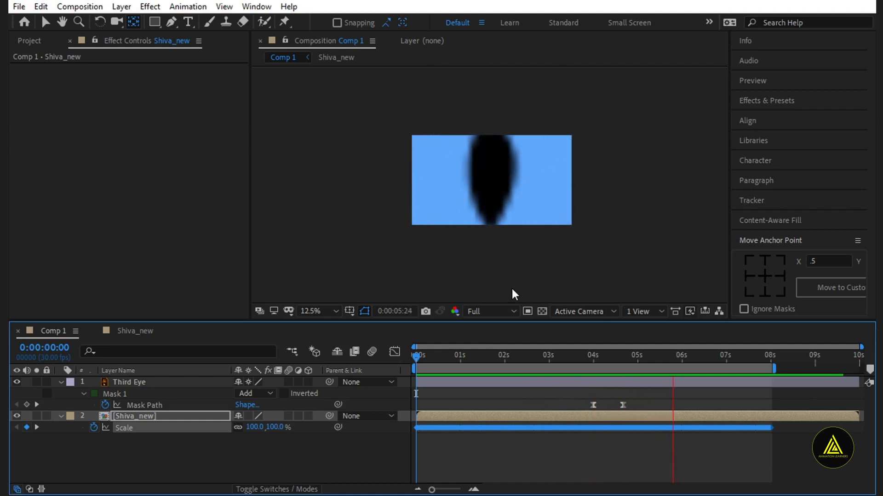
pyautogui.click(583, 356)
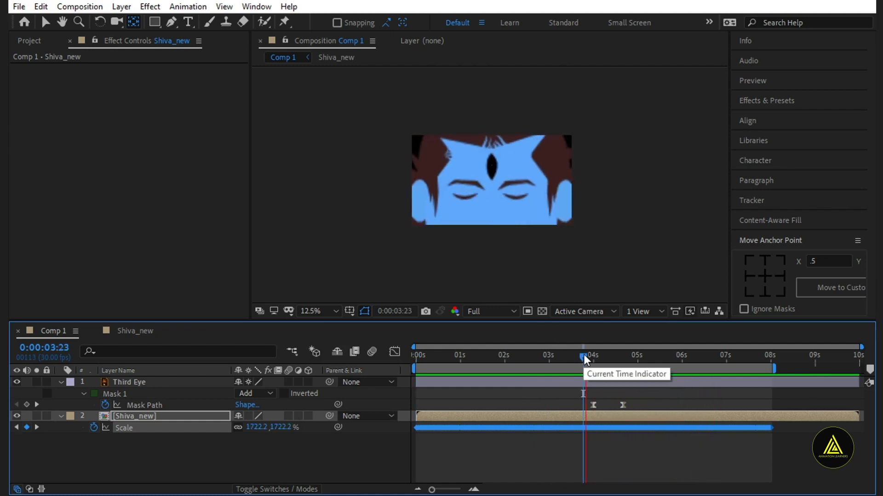
pyautogui.moveTo(584, 355)
pyautogui.mouseDown()
pyautogui.moveTo(605, 361)
pyautogui.moveTo(570, 368)
pyautogui.mouseUp()
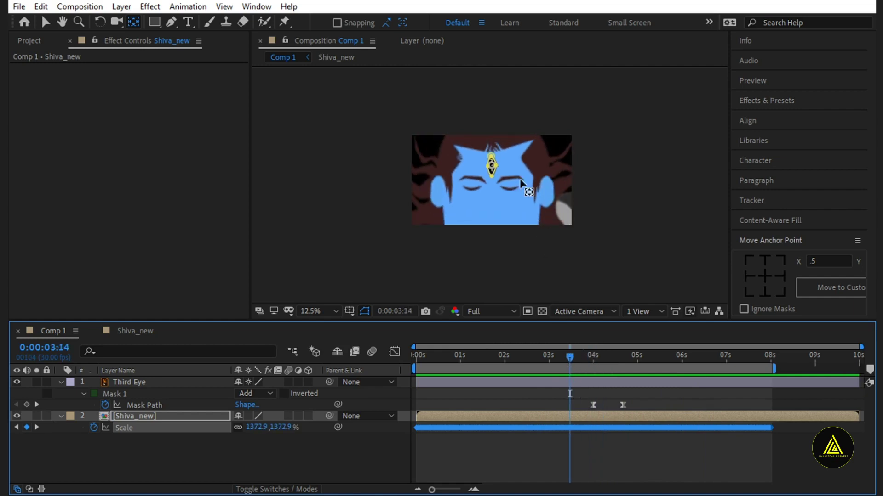
pyautogui.scroll(4, 491, 164)
pyautogui.scroll(2, 490, 163)
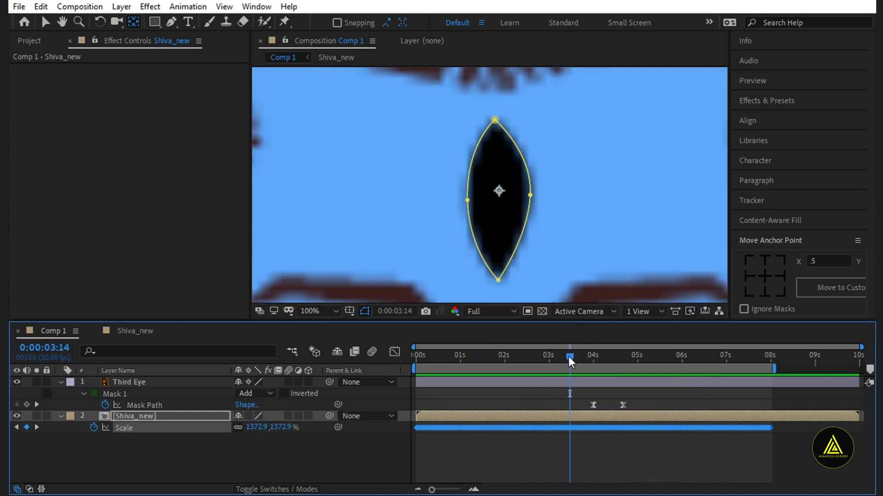
# Parent Third Eye to 2. Shiva_new and preview the zoom from 3 s
pyautogui.moveTo(568, 356); pyautogui.dragTo(397, 362)
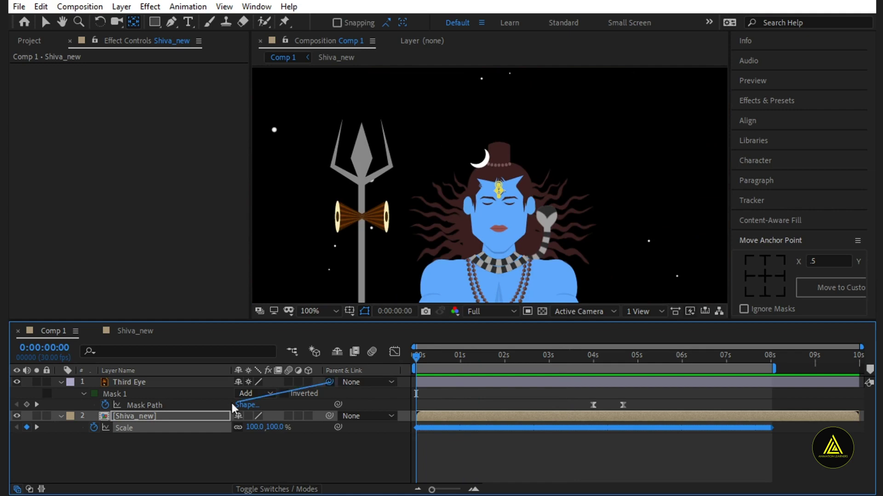
pyautogui.moveTo(329, 382); pyautogui.dragTo(143, 416)
pyautogui.click(549, 356)
pyautogui.press('space')
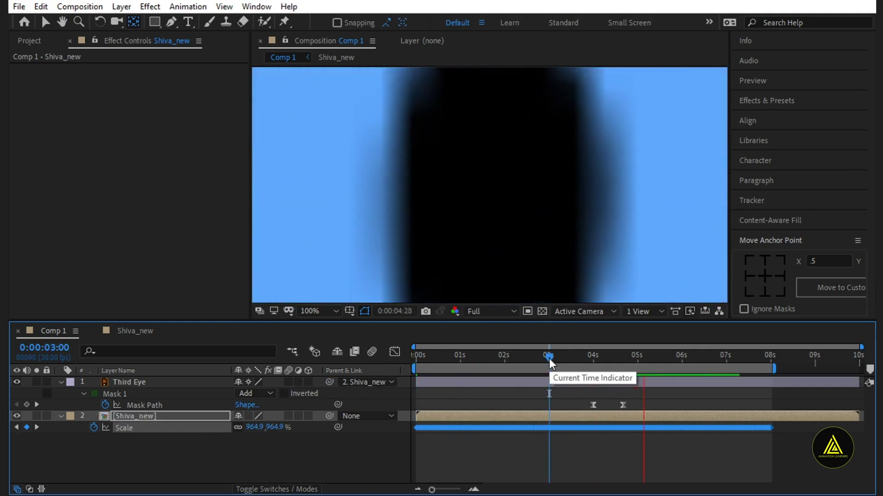
pyautogui.moveTo(549, 357)
pyautogui.mouseDown()
pyautogui.moveTo(603, 367)
pyautogui.moveTo(589, 358)
pyautogui.mouseUp()
# Centre the Third Eye's anchor point and turn on Constrain Proportions for its Scale
pyautogui.click(576, 381)
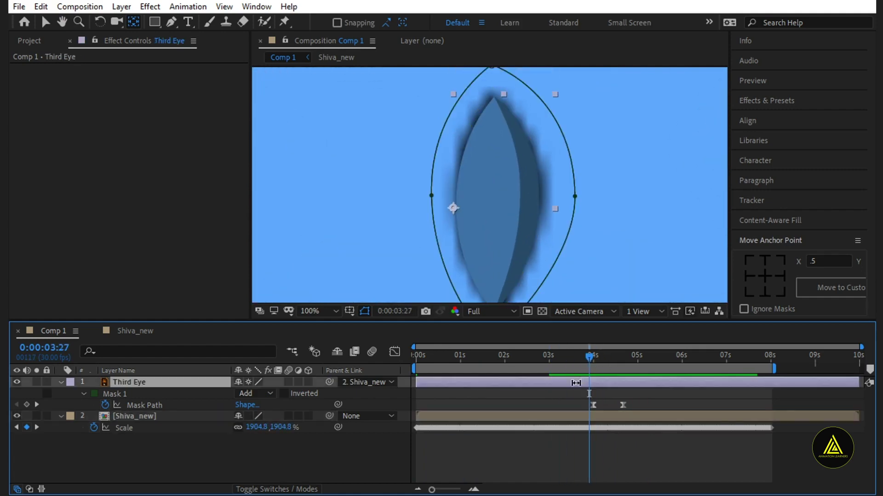
pyautogui.press('s')
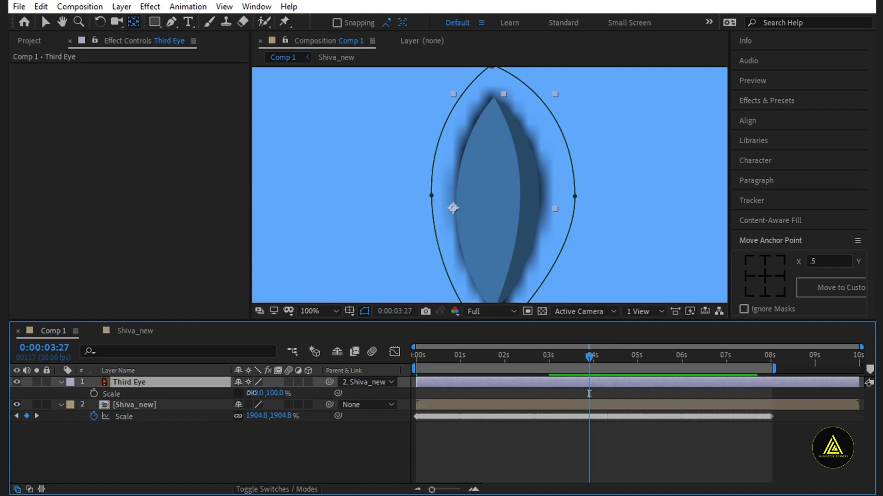
pyautogui.moveTo(252, 393); pyautogui.dragTo(256, 393)
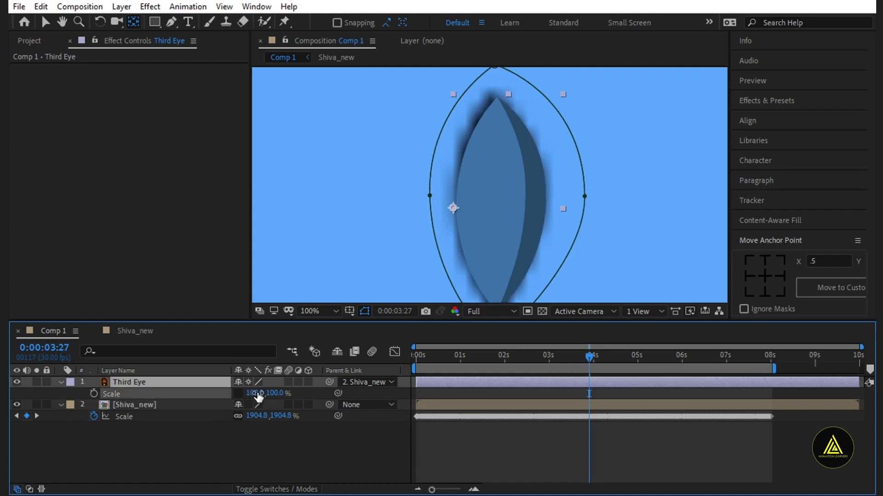
pyautogui.moveTo(453, 209); pyautogui.dragTo(497, 209)
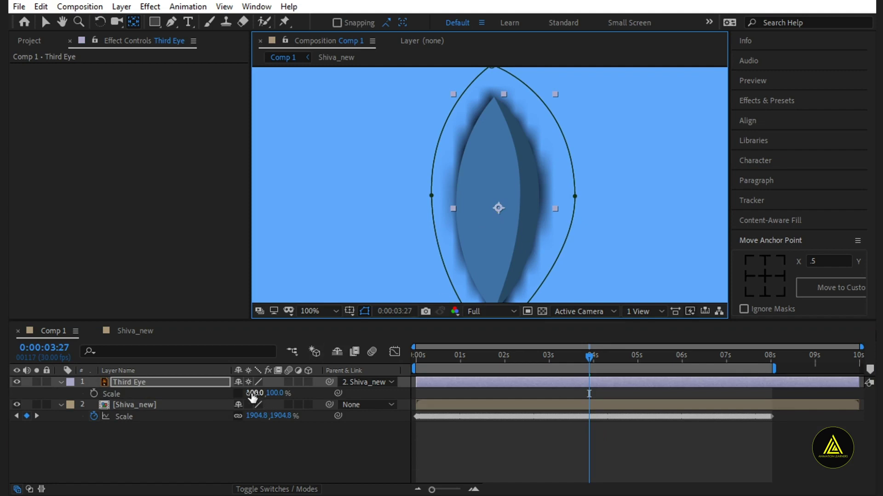
pyautogui.moveTo(254, 394); pyautogui.dragTo(241, 401)
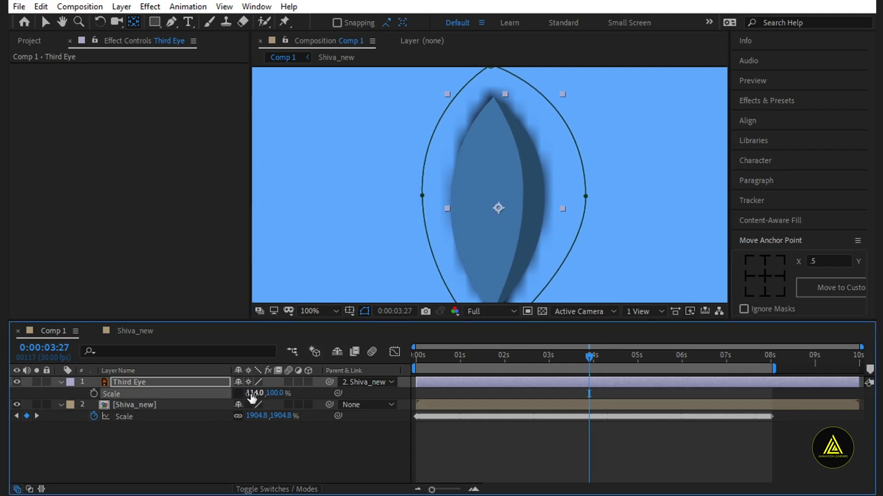
pyautogui.click(237, 393)
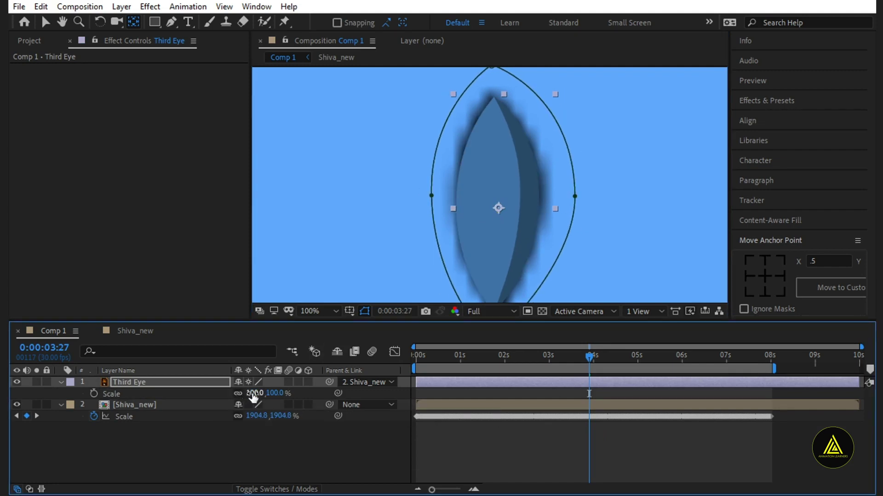
pyautogui.moveTo(252, 393); pyautogui.dragTo(277, 394)
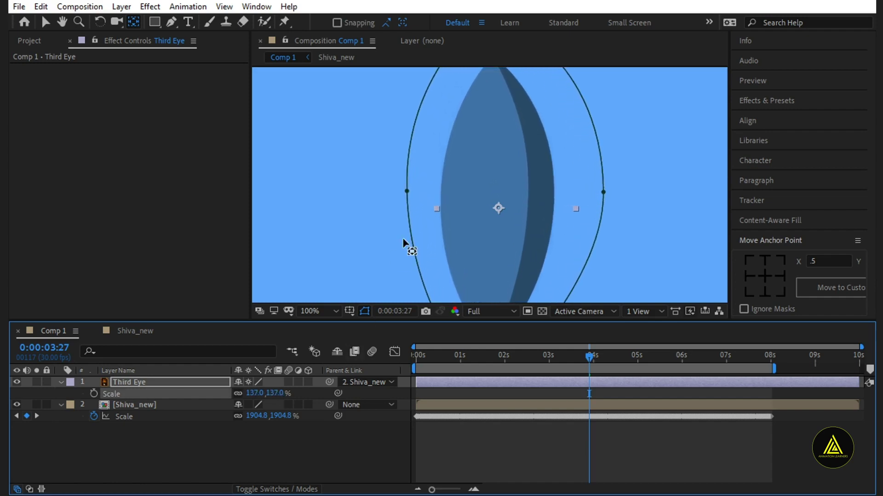
# Set the Third Eye's Scale to 111% and preview the zoom to check the fit
pyautogui.scroll(-2, 423, 205)
pyautogui.moveTo(590, 359)
pyautogui.mouseDown()
pyautogui.moveTo(622, 365)
pyautogui.moveTo(614, 369)
pyautogui.mouseUp()
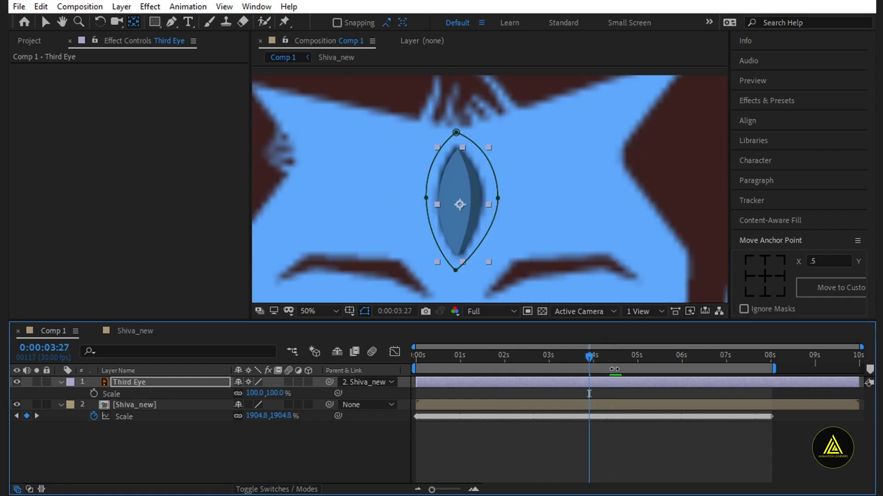
pyautogui.click(258, 393)
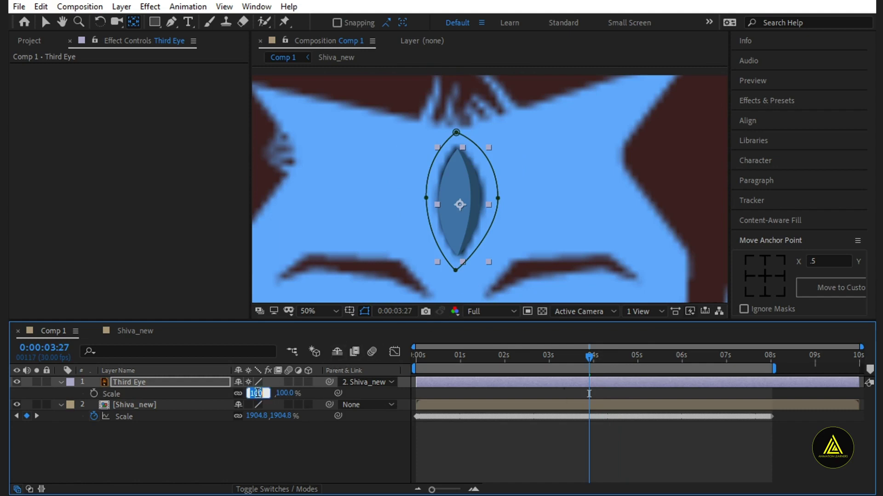
pyautogui.write('102')
pyautogui.press('Return')
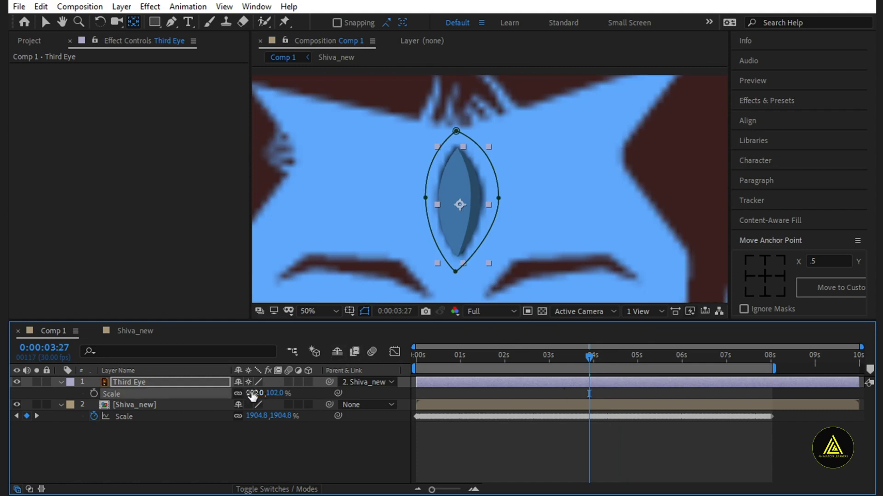
pyautogui.moveTo(254, 394); pyautogui.dragTo(261, 395)
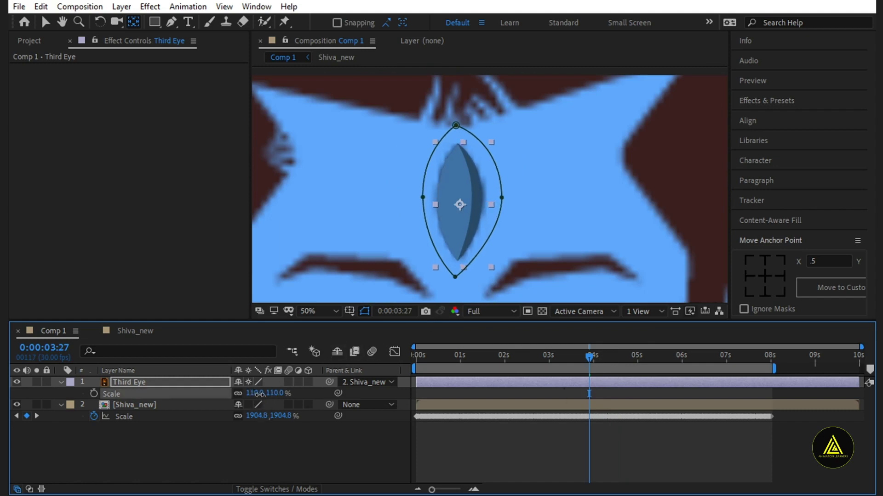
pyautogui.press('space')
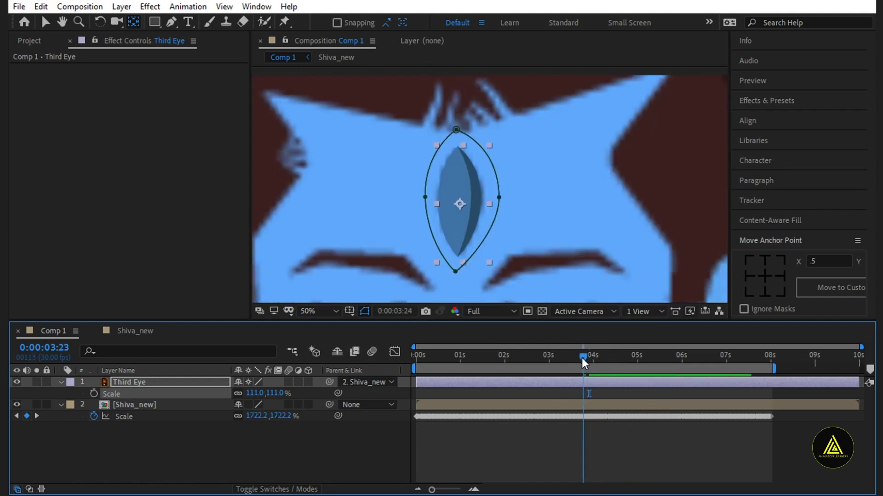
pyautogui.moveTo(596, 357); pyautogui.dragTo(576, 360)
pyautogui.scroll(-2, 541, 187)
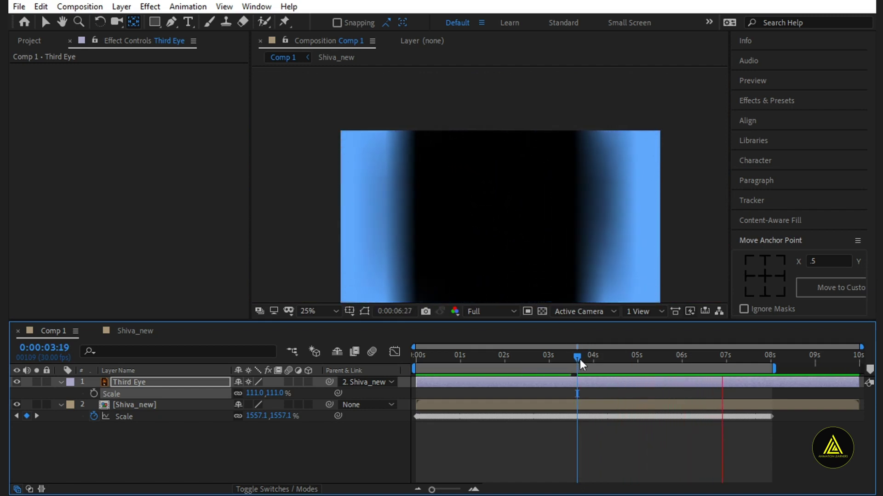
# Replay the zoom, stop at the 0 s frame, and select the Shiva_new layer
pyautogui.moveTo(581, 360); pyautogui.dragTo(413, 370)
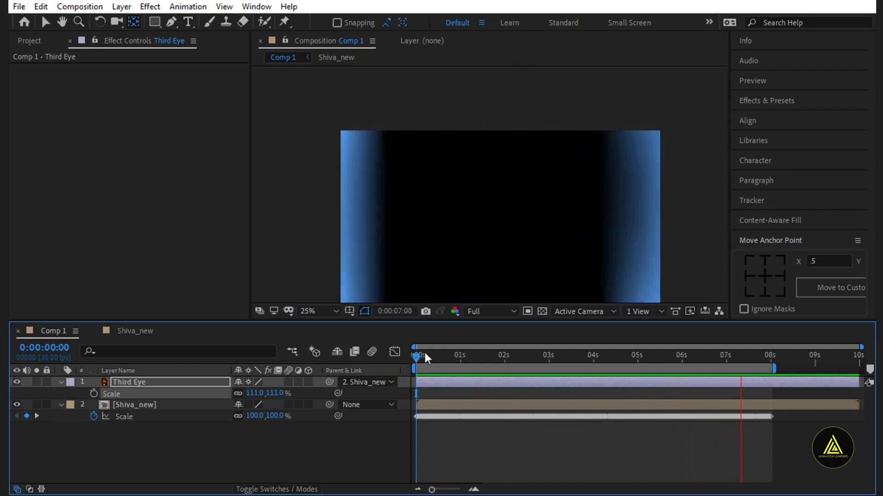
pyautogui.press('space')
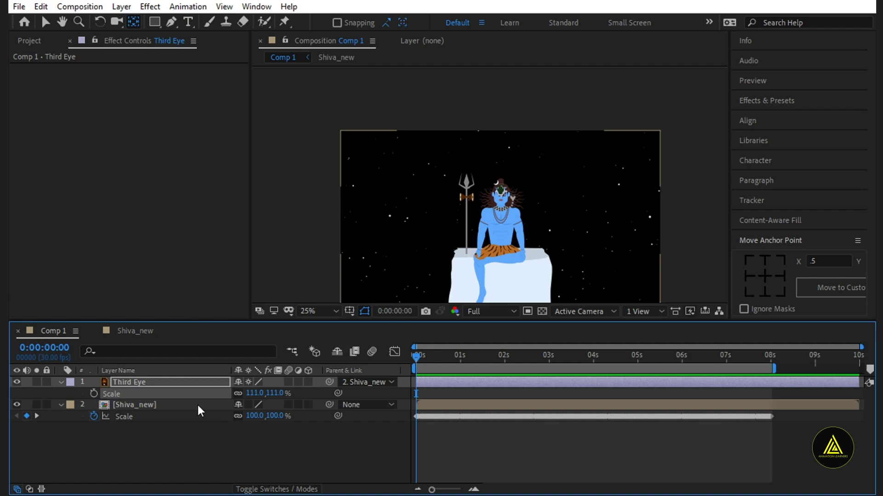
pyautogui.click(197, 404)
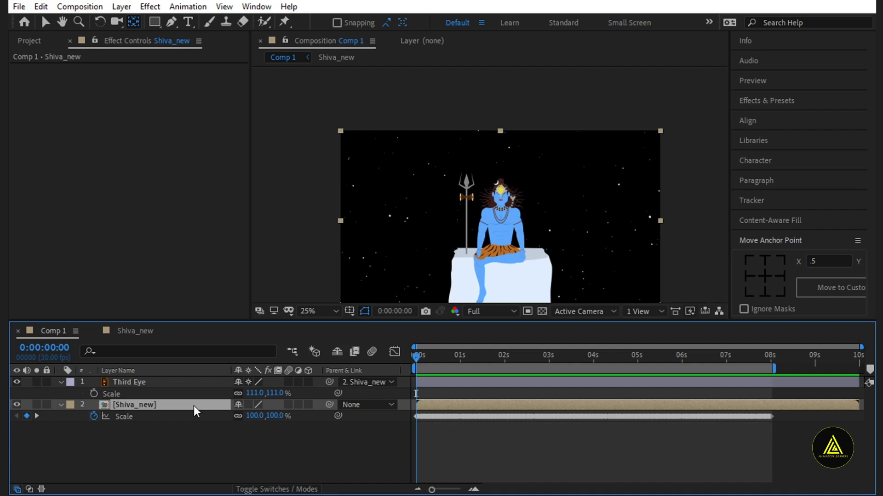
# Duplicate the Third Eye and Shiva_new layers and move the Shiva_new copy above Third Eye
pyautogui.keyDown('ctrl'); pyautogui.click(186, 382); pyautogui.keyUp('ctrl')
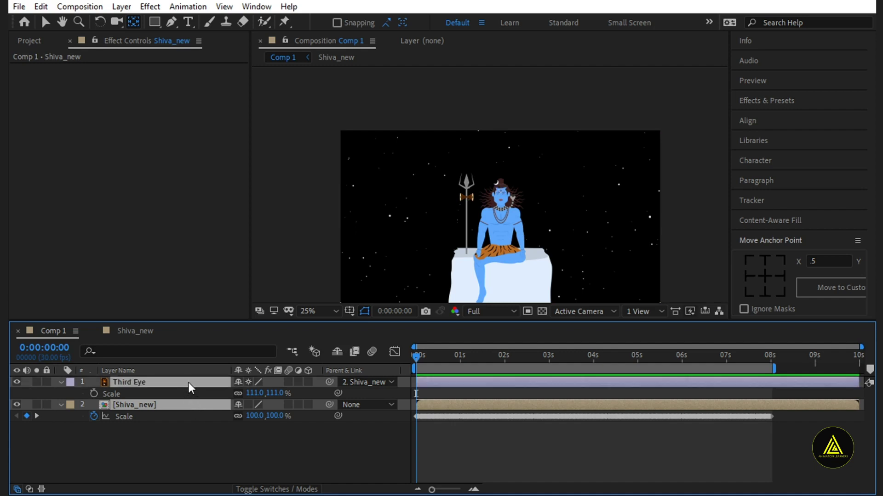
pyautogui.click(178, 402)
pyautogui.keyDown('ctrl'); pyautogui.click(188, 383); pyautogui.keyUp('ctrl')
pyautogui.hotkey('ctrl', 'd')
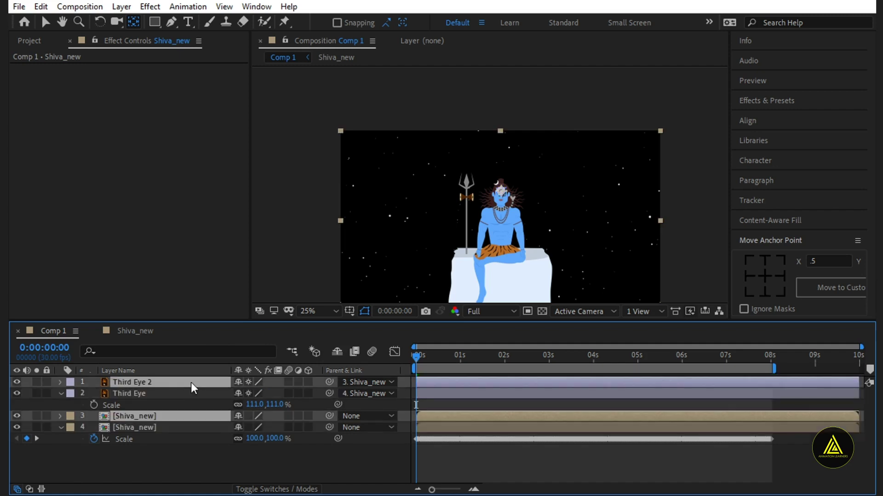
pyautogui.hotkey('ctrl', ']')
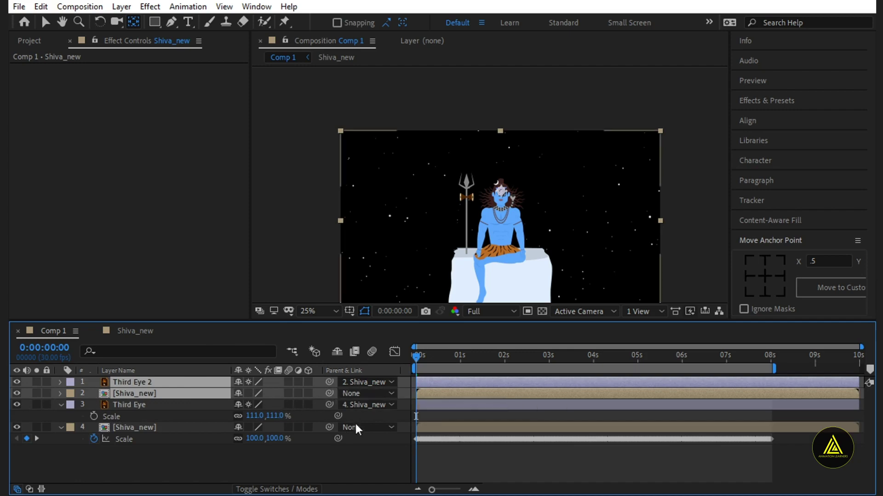
# Remove the Scale keyframes from the Shiva_new copy
pyautogui.click(179, 464)
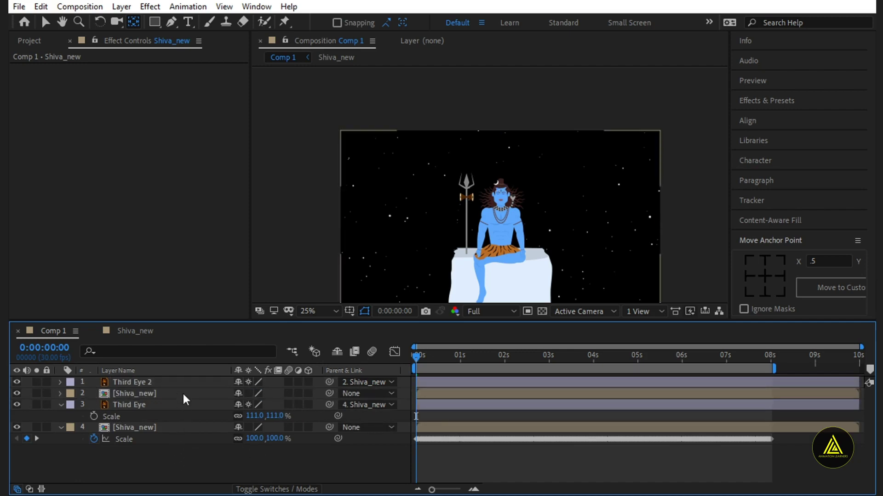
pyautogui.click(184, 394)
pyautogui.press('s')
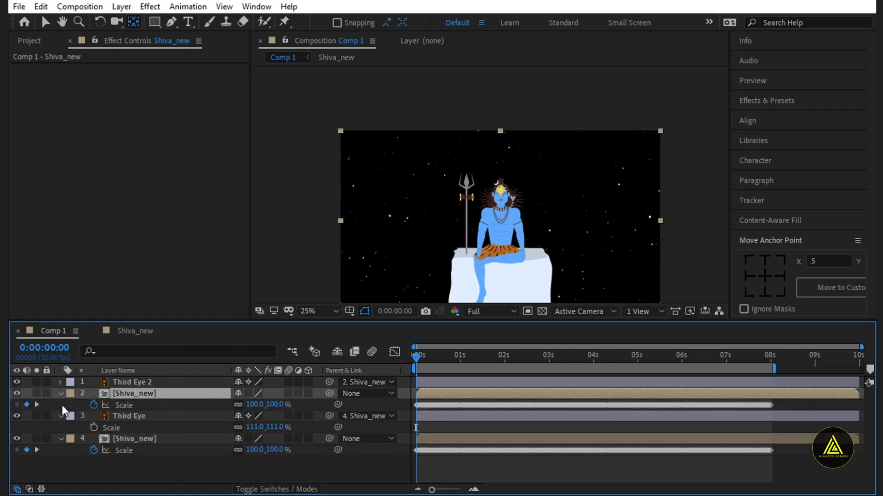
pyautogui.click(94, 405)
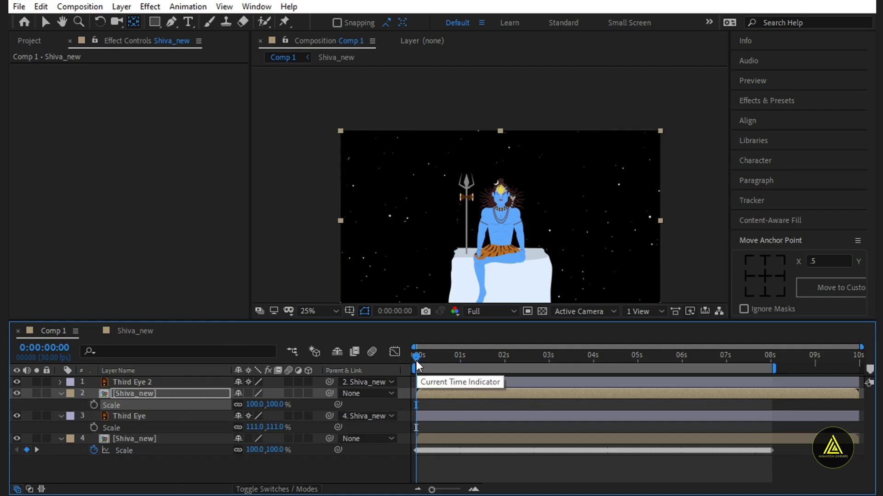
# At 8:00, parent the layer 2 Shiva_new copy to Third Eye and preview the zoom loop
pyautogui.moveTo(417, 363); pyautogui.dragTo(770, 420)
pyautogui.press(';')
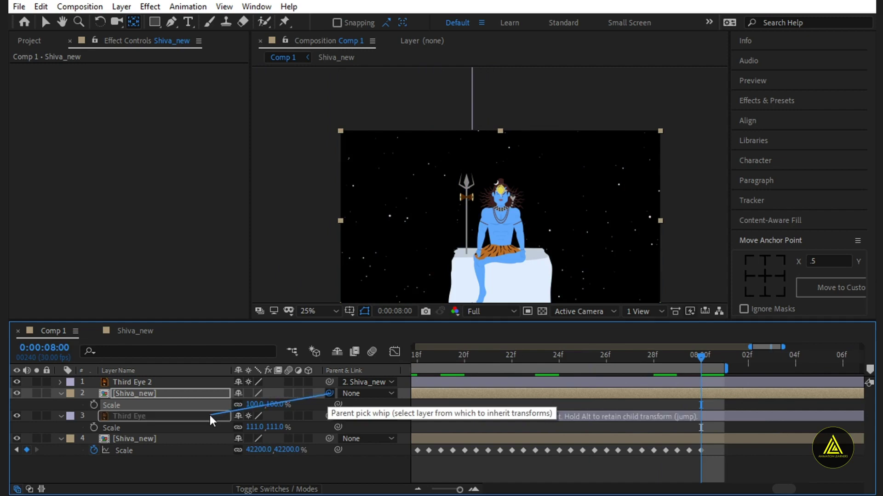
pyautogui.moveTo(329, 393); pyautogui.dragTo(209, 415)
pyautogui.scroll(-5, 691, 391)
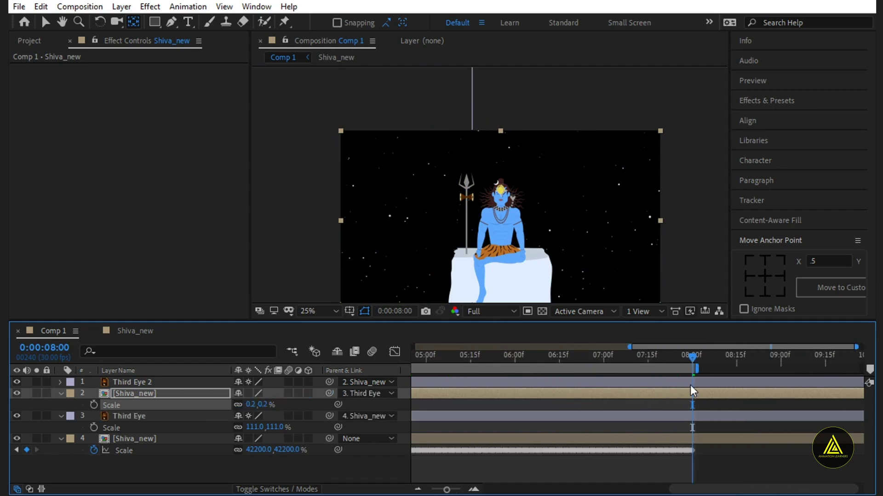
pyautogui.scroll(-3, 691, 388)
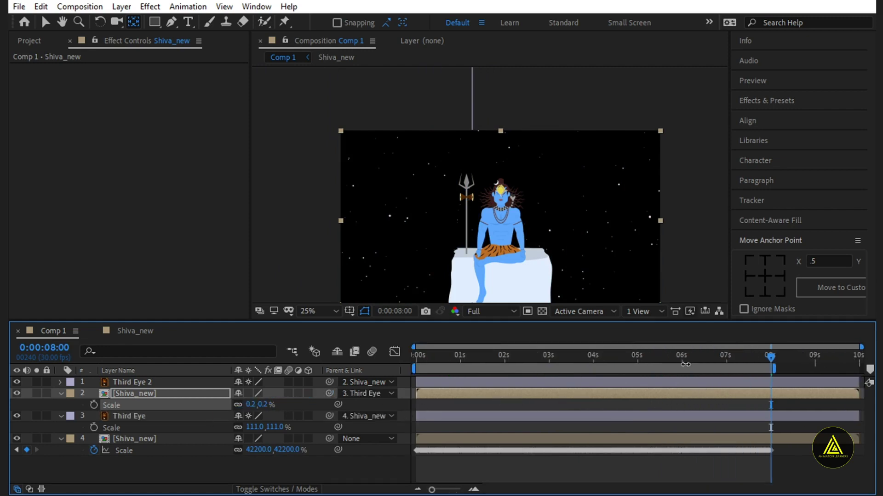
pyautogui.press('space')
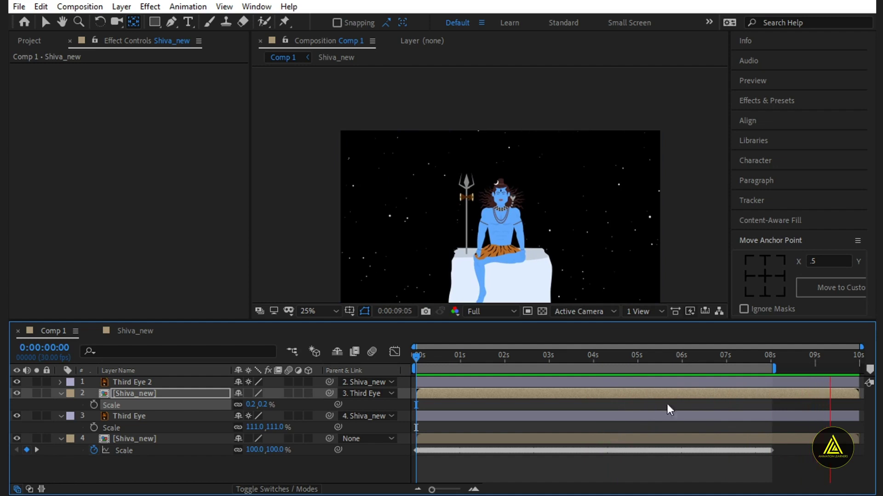
pyautogui.press('space')
pyautogui.press('space')
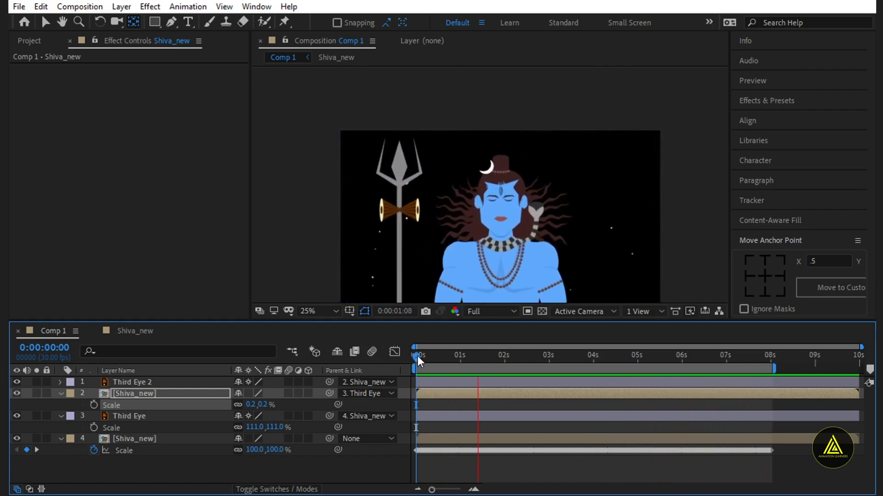
pyautogui.press('space')
# Duplicate Third Eye 2 with its Shiva_new, move the new Shiva_new second, and set its parent to None
pyautogui.click(166, 382)
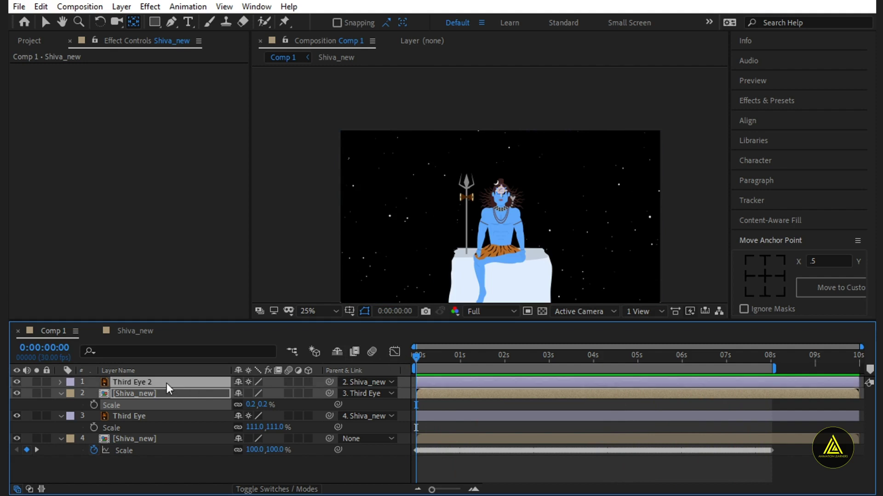
pyautogui.hotkey('ctrl', 'd')
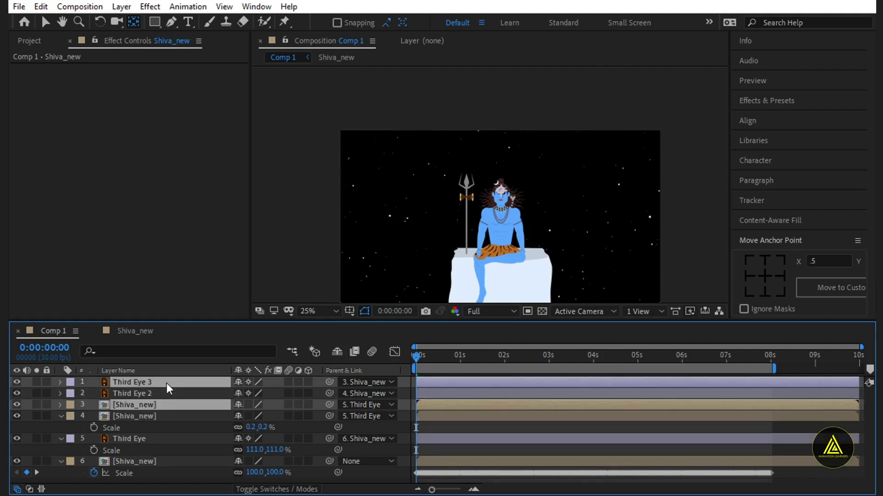
pyautogui.hotkey('ctrl', ']')
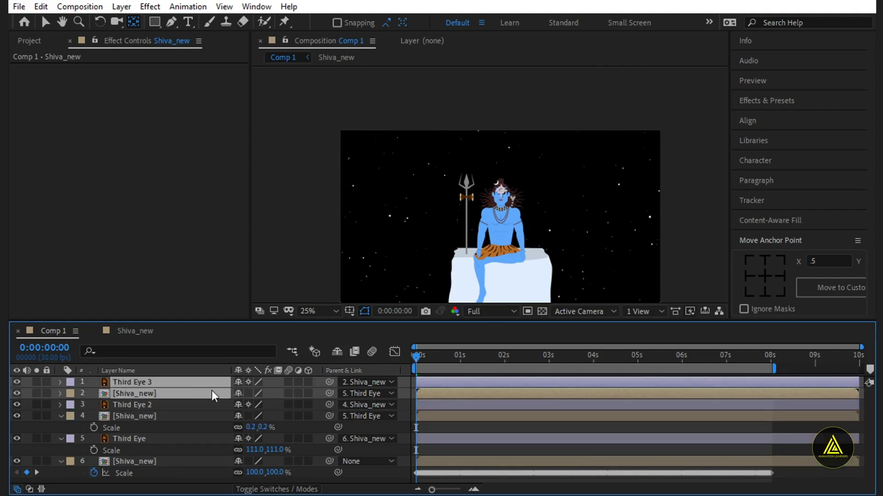
pyautogui.keyDown('ctrl'); pyautogui.click(208, 393); pyautogui.keyUp('ctrl')
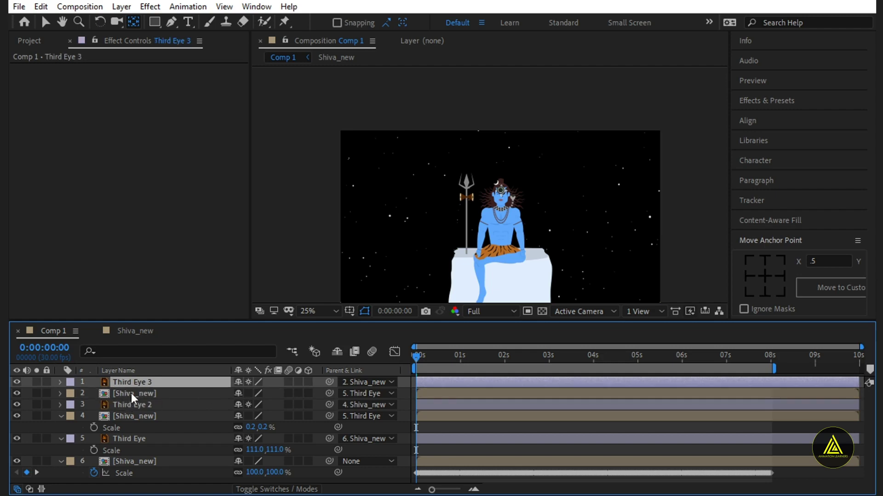
pyautogui.click(178, 394)
pyautogui.click(342, 392)
pyautogui.click(361, 286)
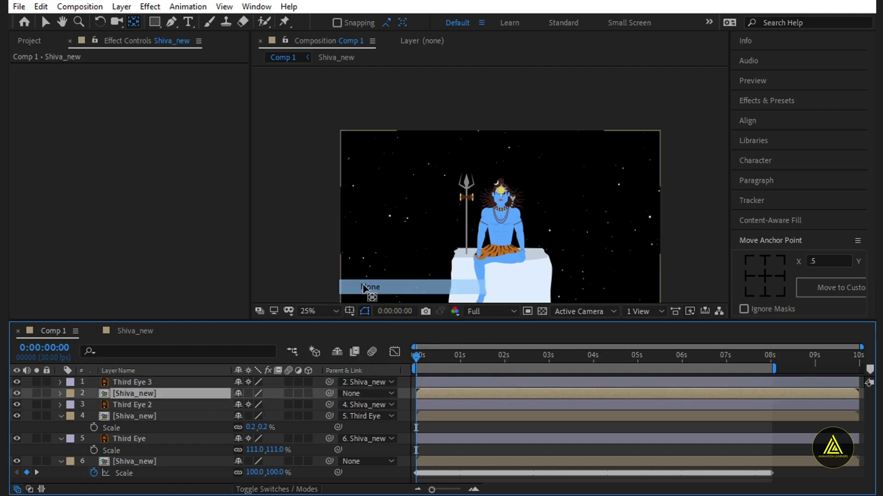
# At 8:00, parent the new Shiva_new copy to layer 4 Shiva_new, then preview from the start
pyautogui.moveTo(761, 357); pyautogui.dragTo(770, 360)
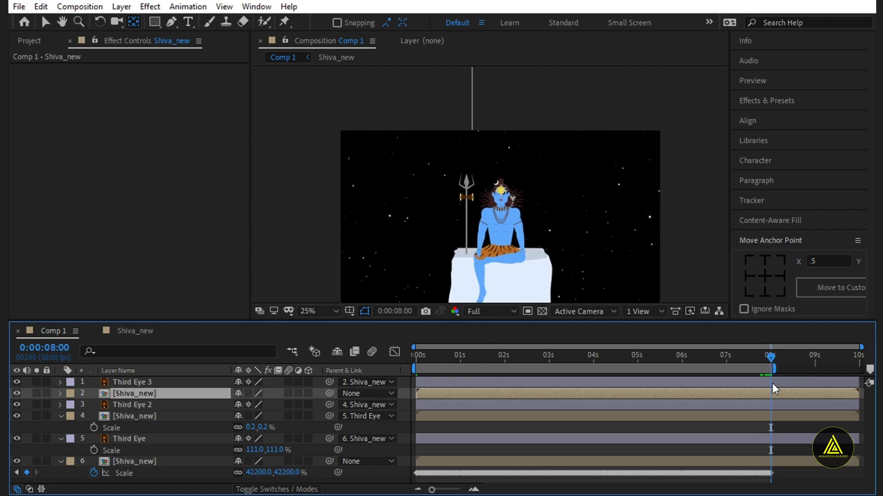
pyautogui.press(';')
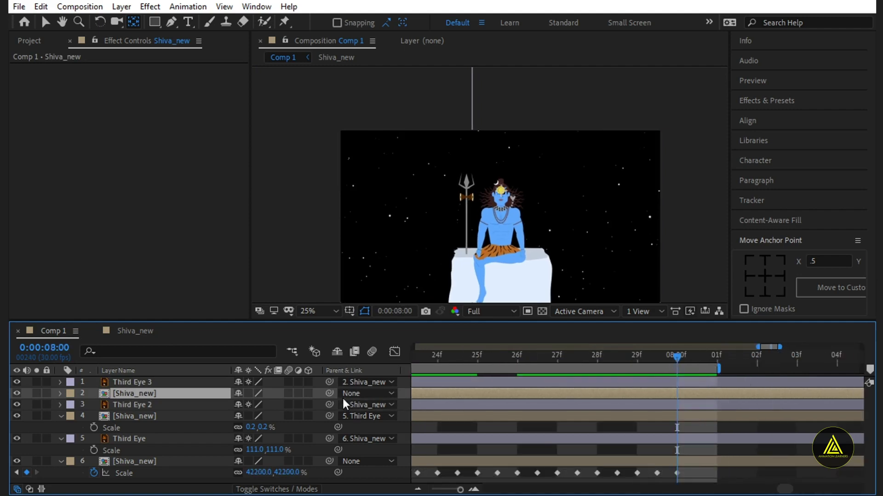
pyautogui.moveTo(329, 393); pyautogui.dragTo(206, 415)
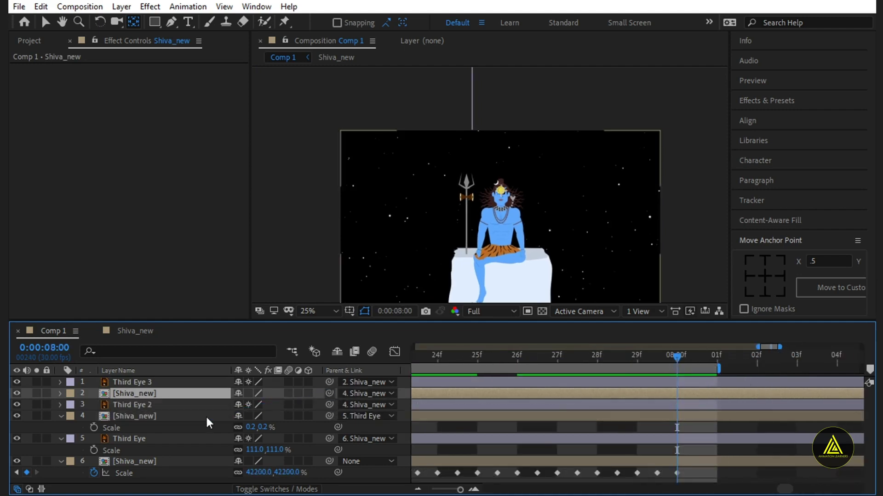
pyautogui.press('-')
pyautogui.press(';')
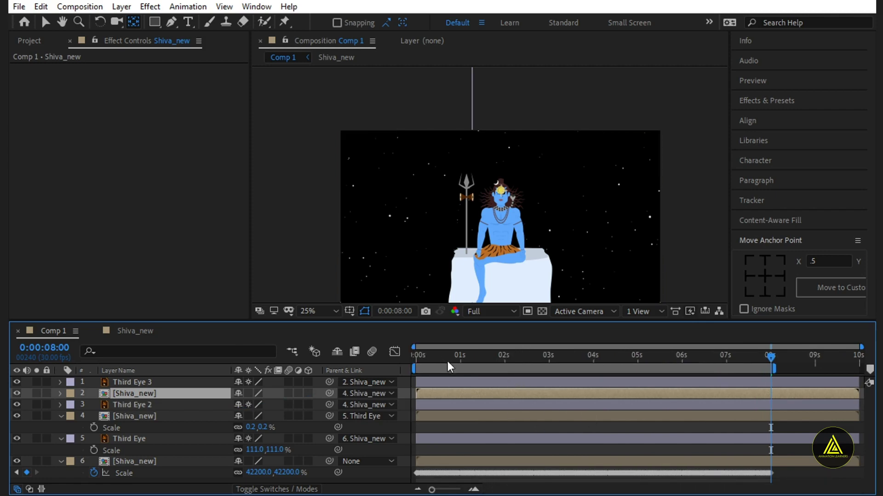
pyautogui.press('Home')
pyautogui.press('space')
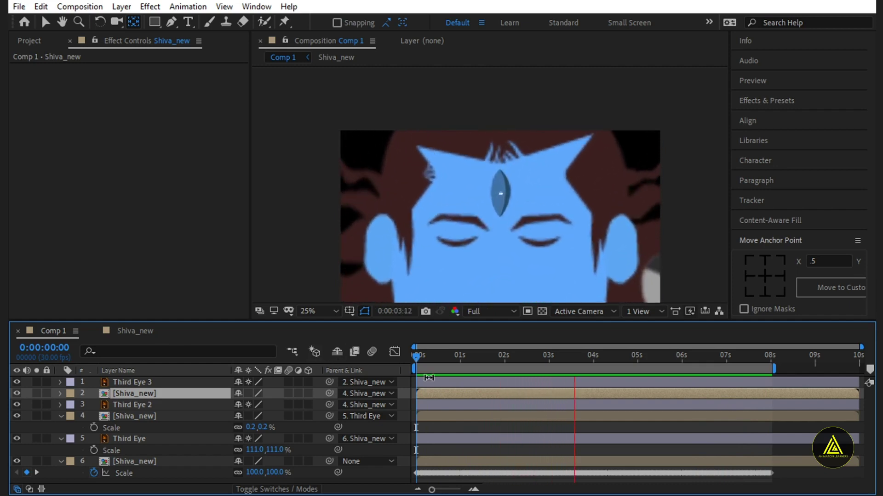
# Move the Third Eye 2 pair of layers to the bottom of the stack
pyautogui.press('space')
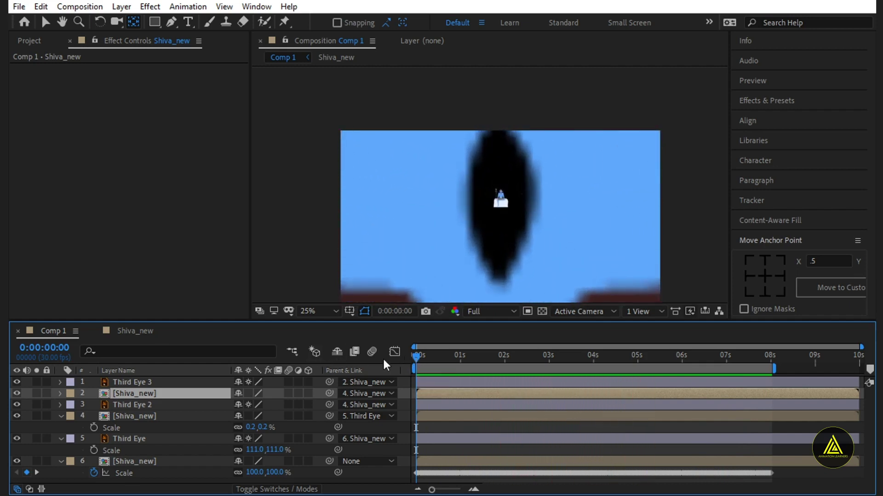
pyautogui.click(151, 405)
pyautogui.keyDown('shift'); pyautogui.click(149, 416); pyautogui.keyUp('shift')
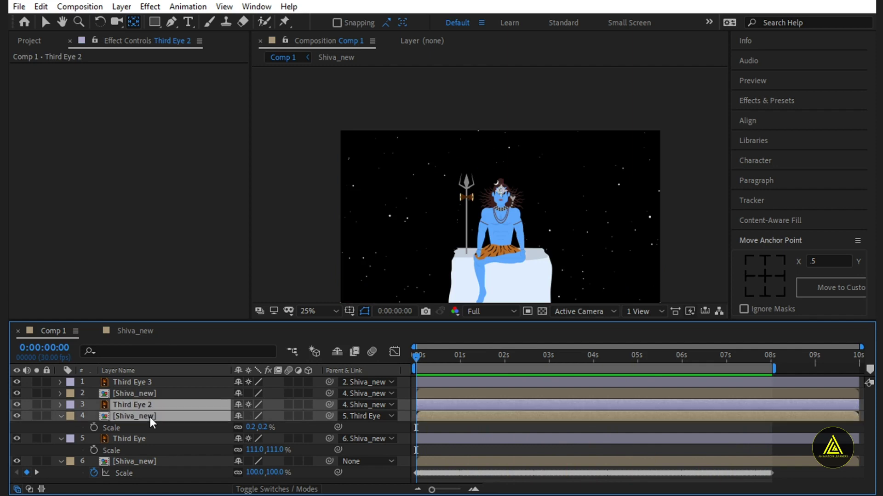
pyautogui.moveTo(150, 418)
pyautogui.mouseDown()
pyautogui.moveTo(158, 482)
pyautogui.moveTo(167, 470)
pyautogui.mouseUp()
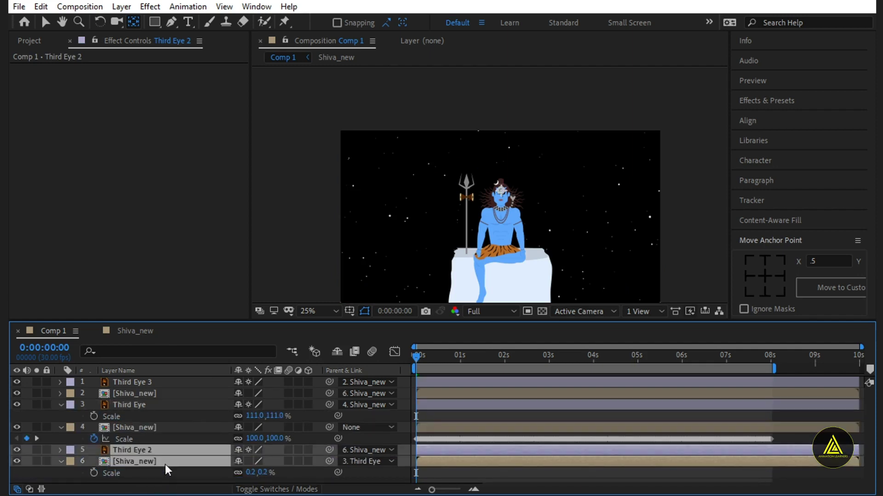
# Move the Third Eye 3 pair below them and preview the zoom loop
pyautogui.click(136, 394)
pyautogui.hotkey('ctrl', 'shift', 'Up')
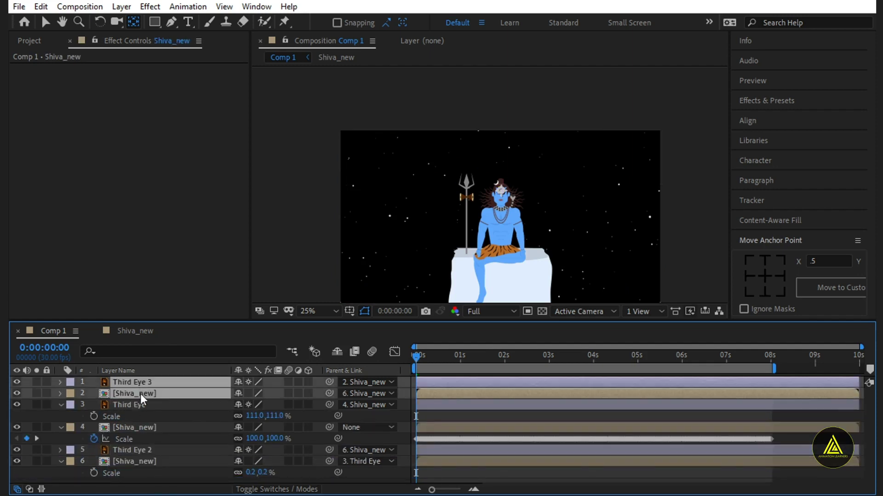
pyautogui.moveTo(151, 451); pyautogui.dragTo(164, 478)
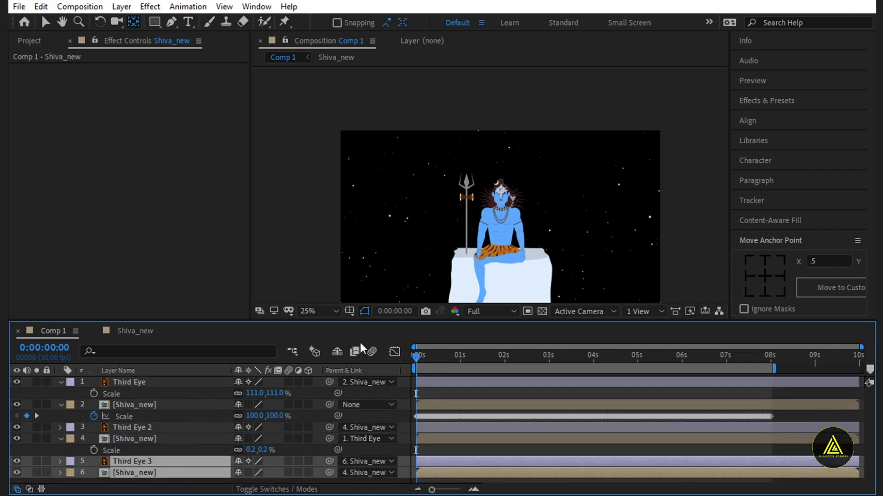
pyautogui.press('space')
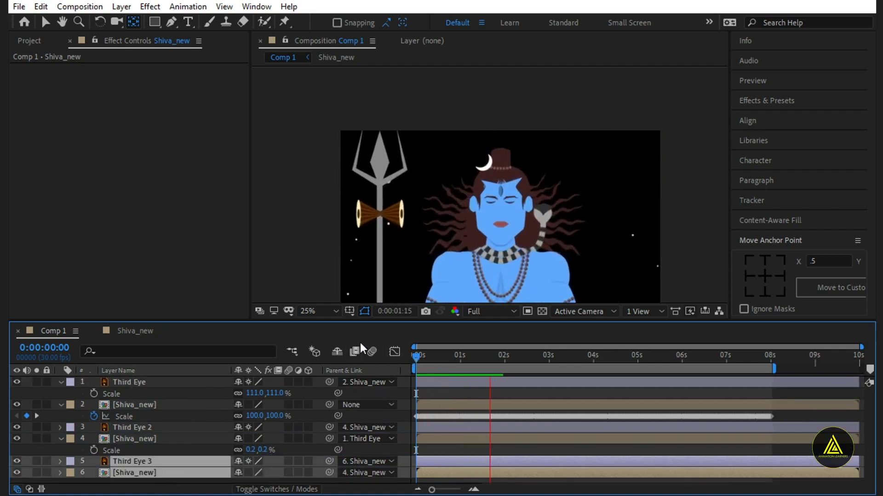
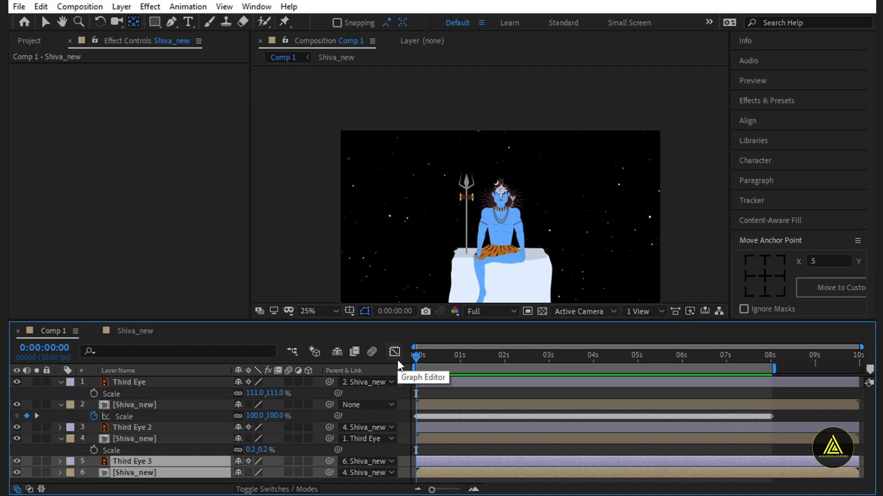
# Save the After Effects project as 'Shiva Infinite zoom' in the AFT folder
pyautogui.hotkey('ctrl', 's')
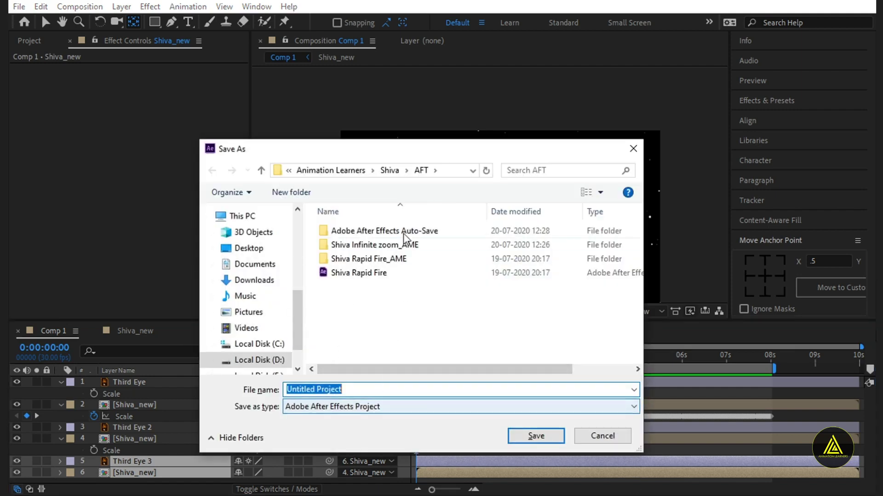
pyautogui.write('Shi')
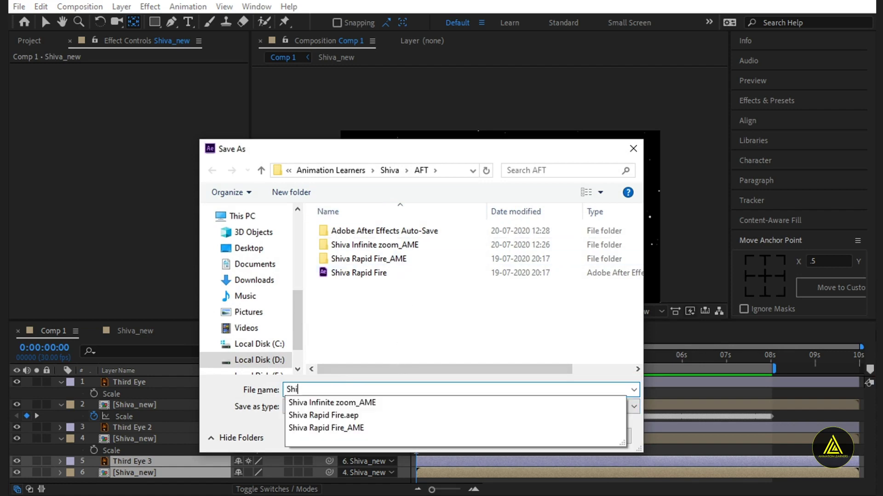
pyautogui.write('va Infinite zoom')
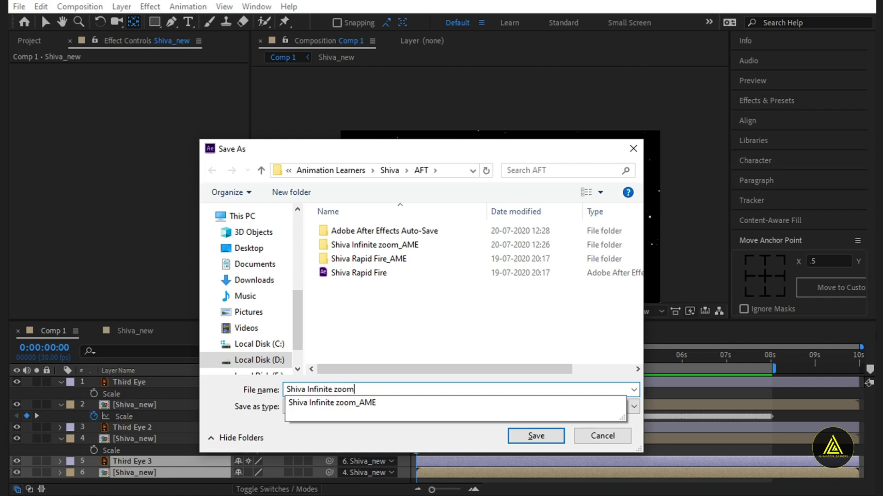
pyautogui.press('Return')
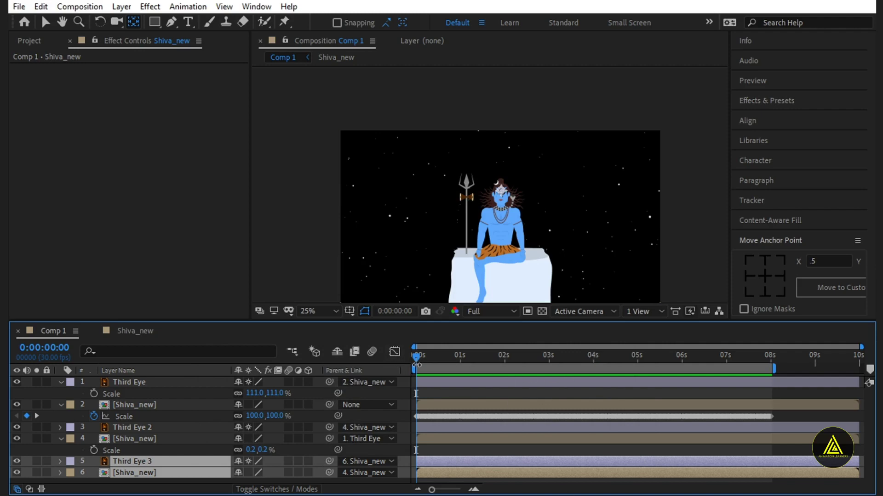
# Queue Comp 1 in Media Encoder with its output going to the Shiva\Render folder
pyautogui.click(83, 9)
pyautogui.click(123, 105)
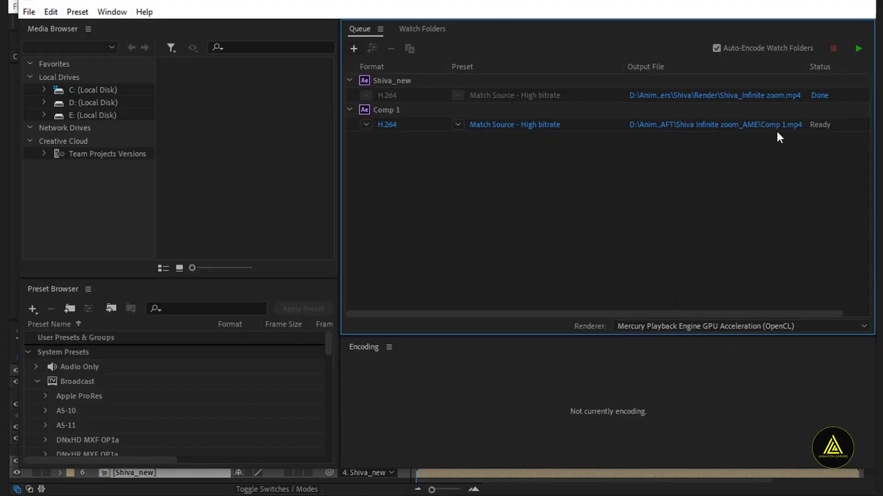
pyautogui.click(767, 125)
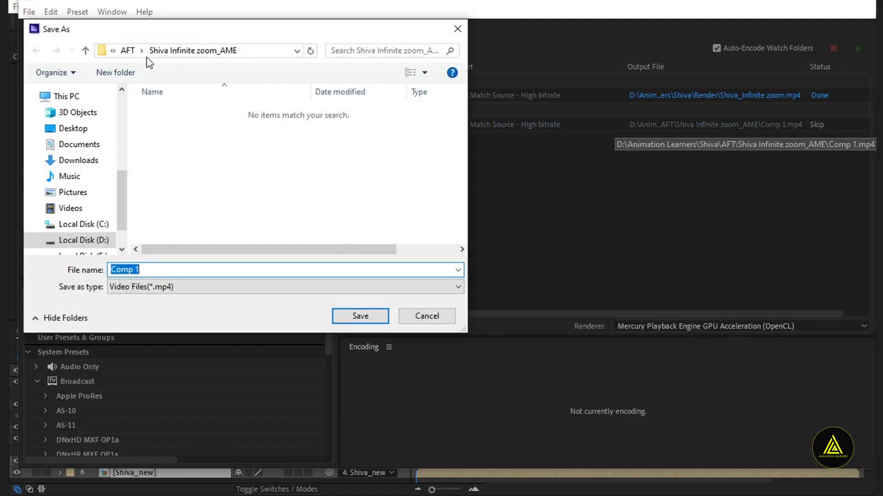
pyautogui.click(128, 51)
pyautogui.click(165, 52)
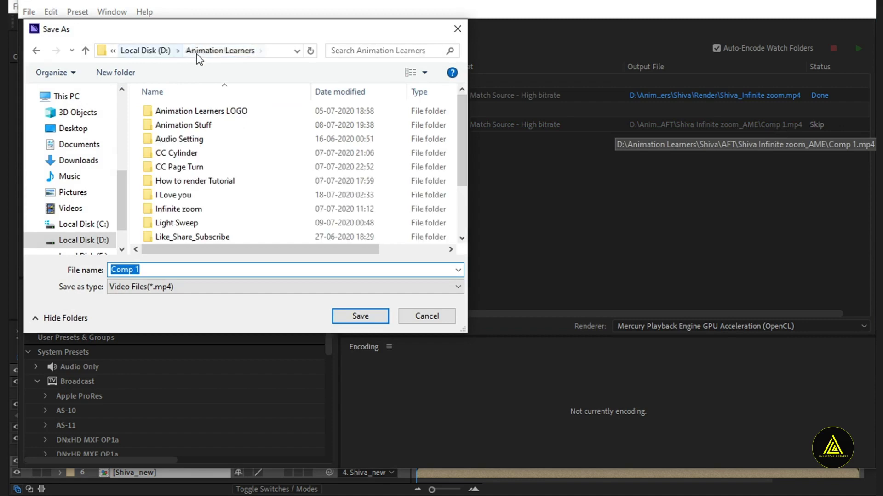
pyautogui.scroll(-2, 179, 217)
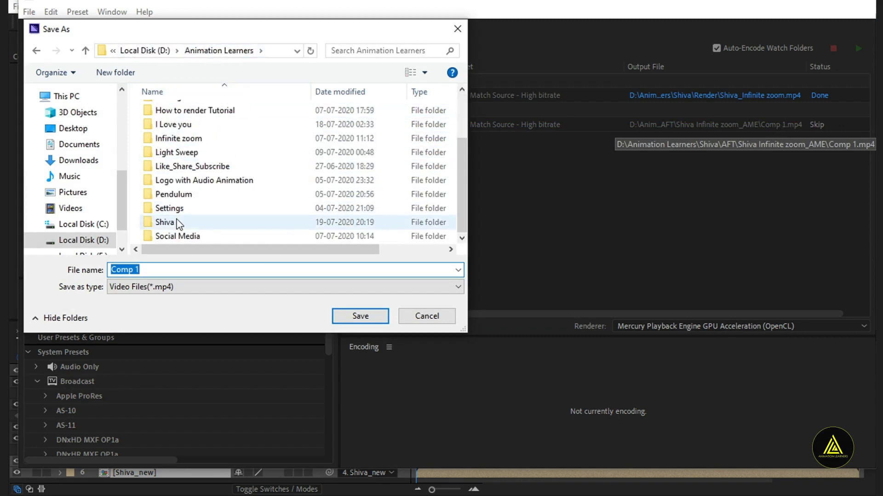
pyautogui.doubleClick(177, 223)
pyautogui.doubleClick(179, 168)
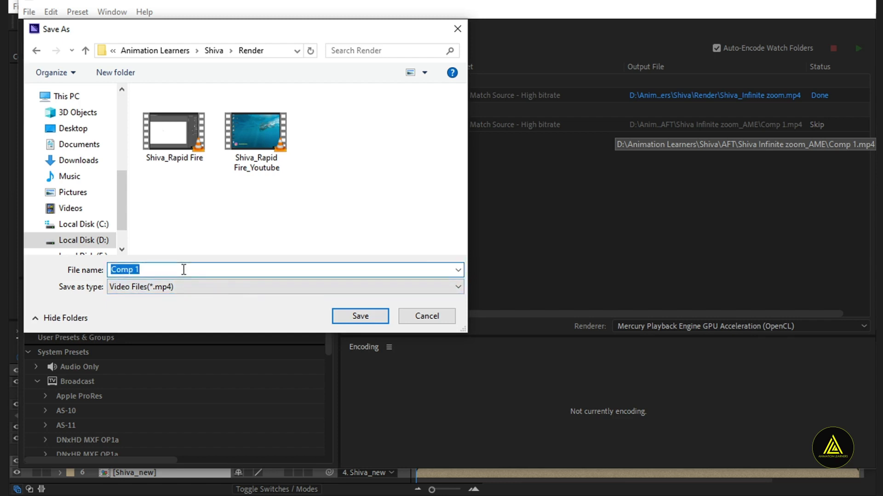
# Name the output 'Shiva_Infinite Zoom.mp4' and start the H.264 encode
pyautogui.write('Shiva_')
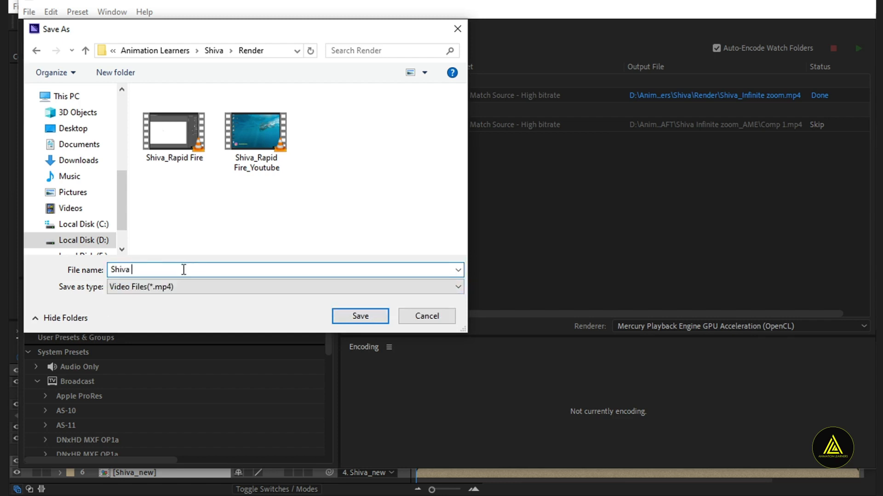
pyautogui.write('Infinite Zoom')
pyautogui.press('Return')
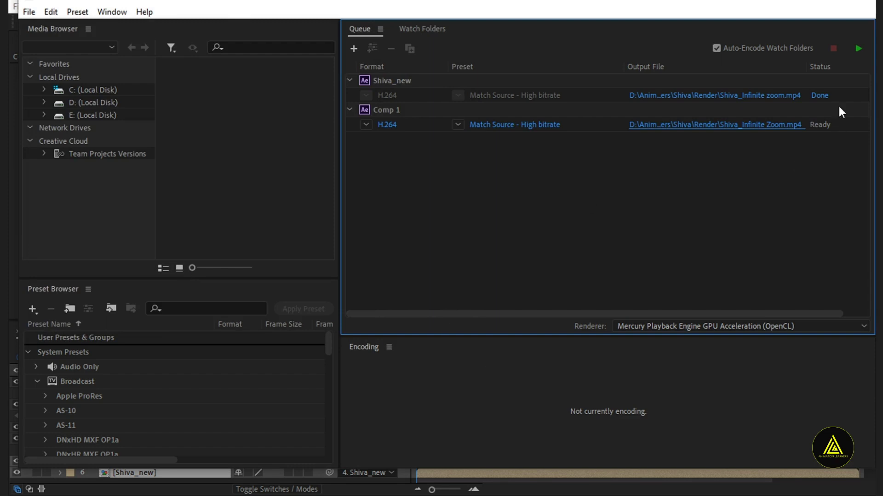
pyautogui.click(855, 48)
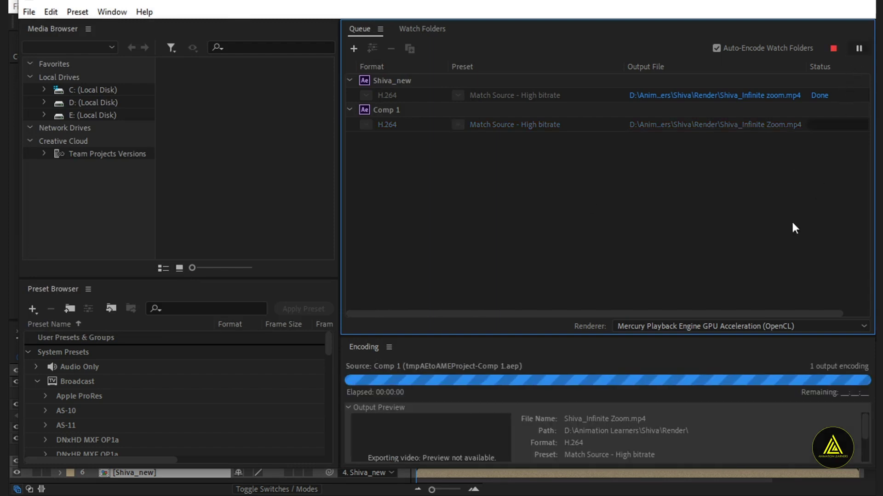